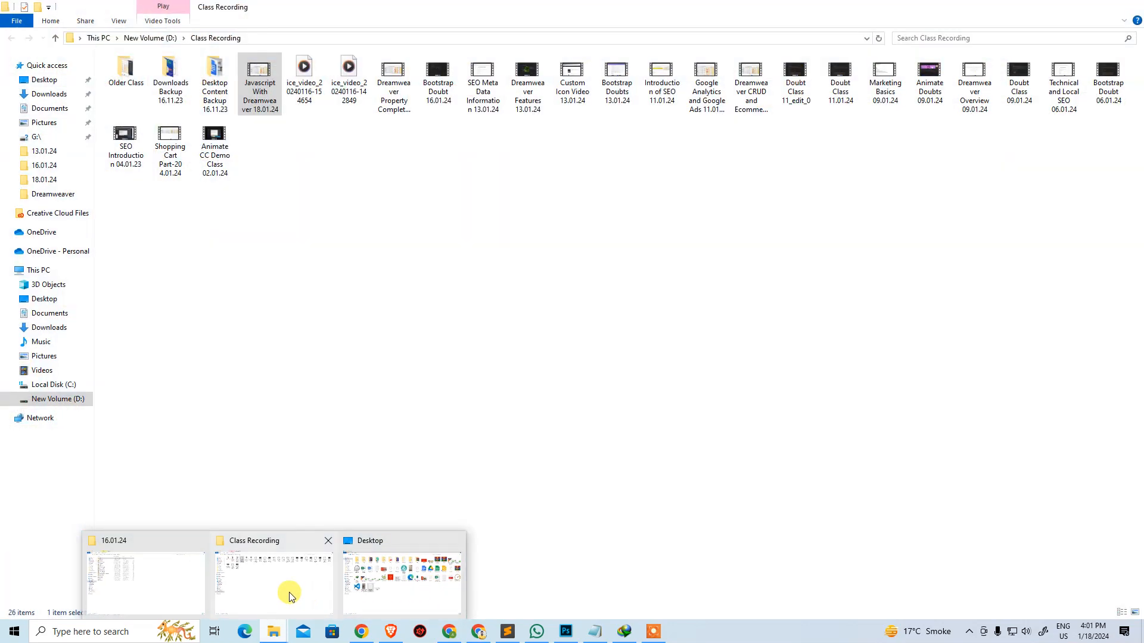
View the Wordpress SEO 18.01.24 recording in the Class Recording folder and close the folder window.
left_click(289, 592)
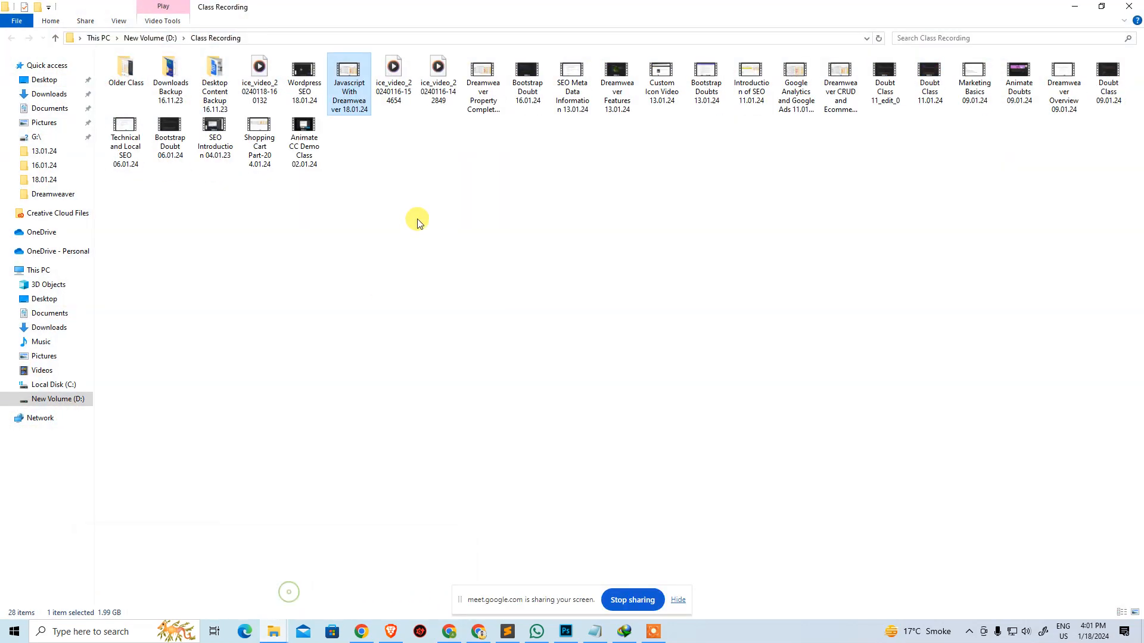
left_click(453, 241)
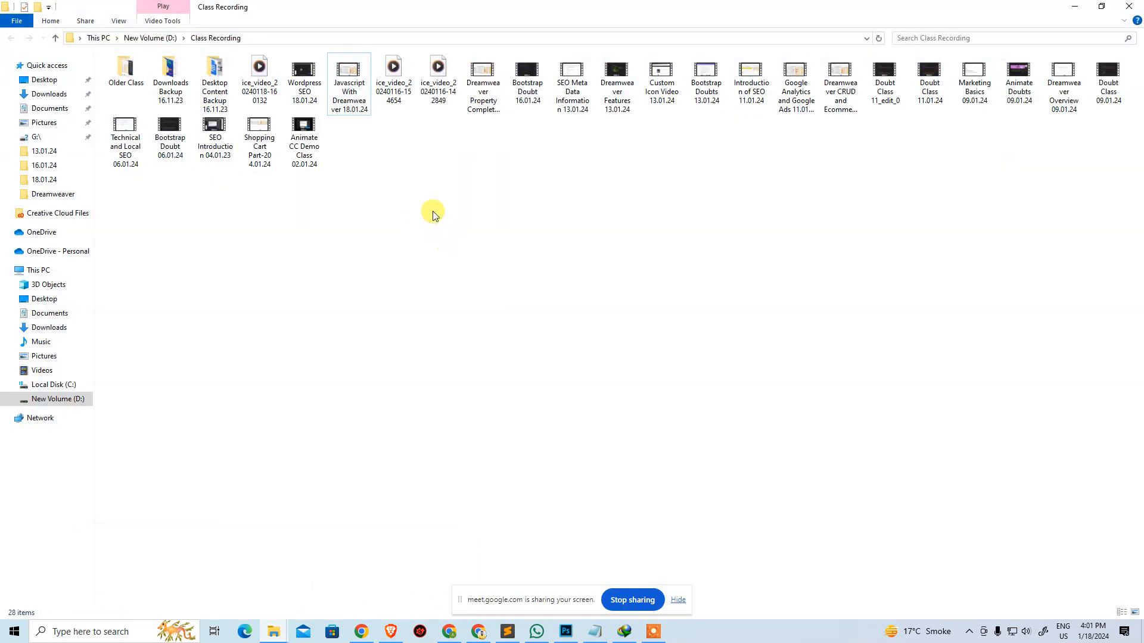
left_click(304, 83)
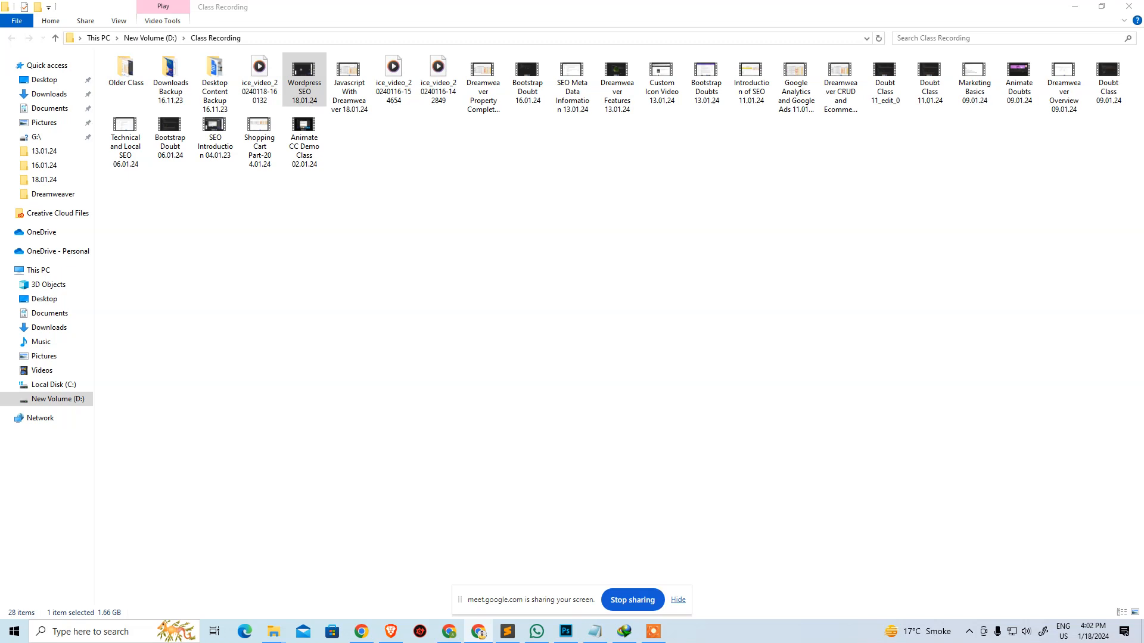
left_click(633, 355)
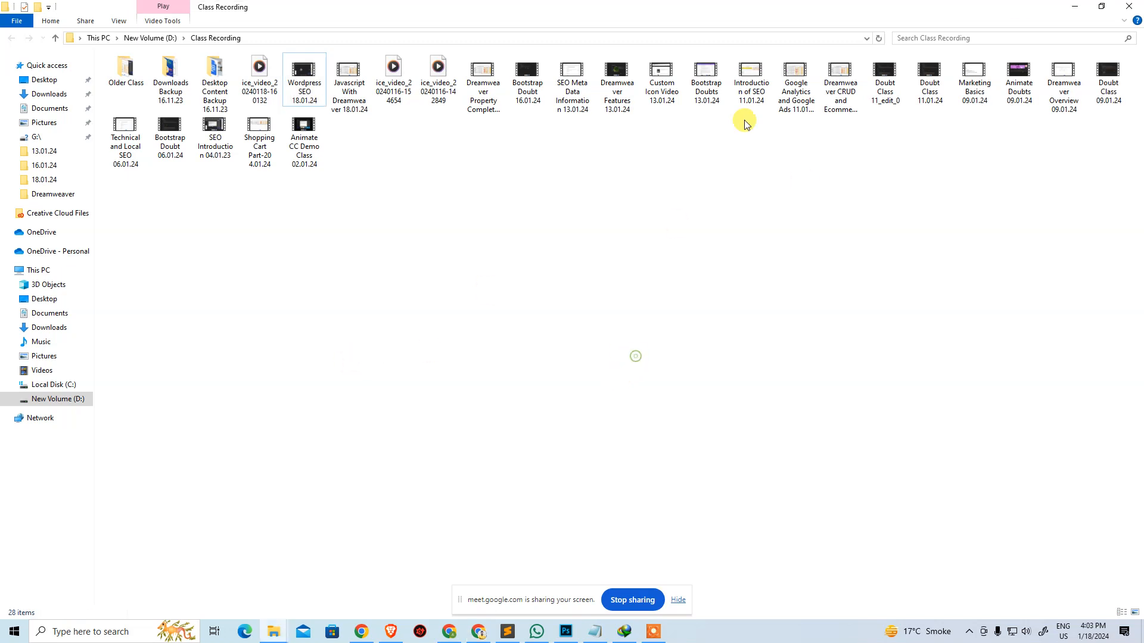
left_click(1124, 13)
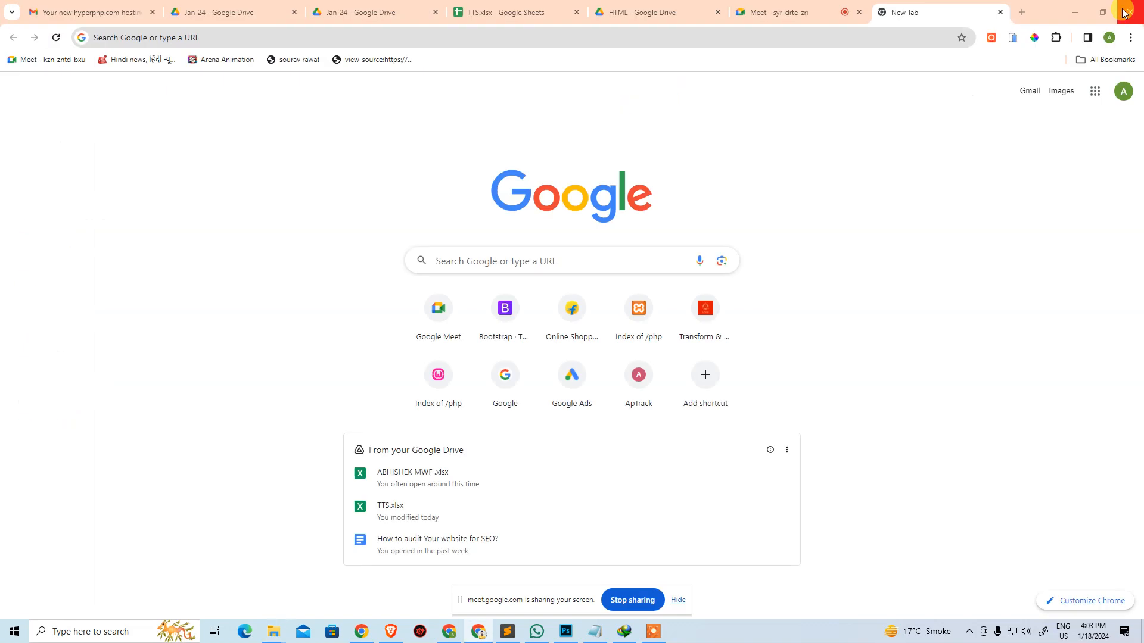
Check the ongoing meeting tab and open hyperphp.com/signup.php in the empty browser tab.
left_click(805, 15)
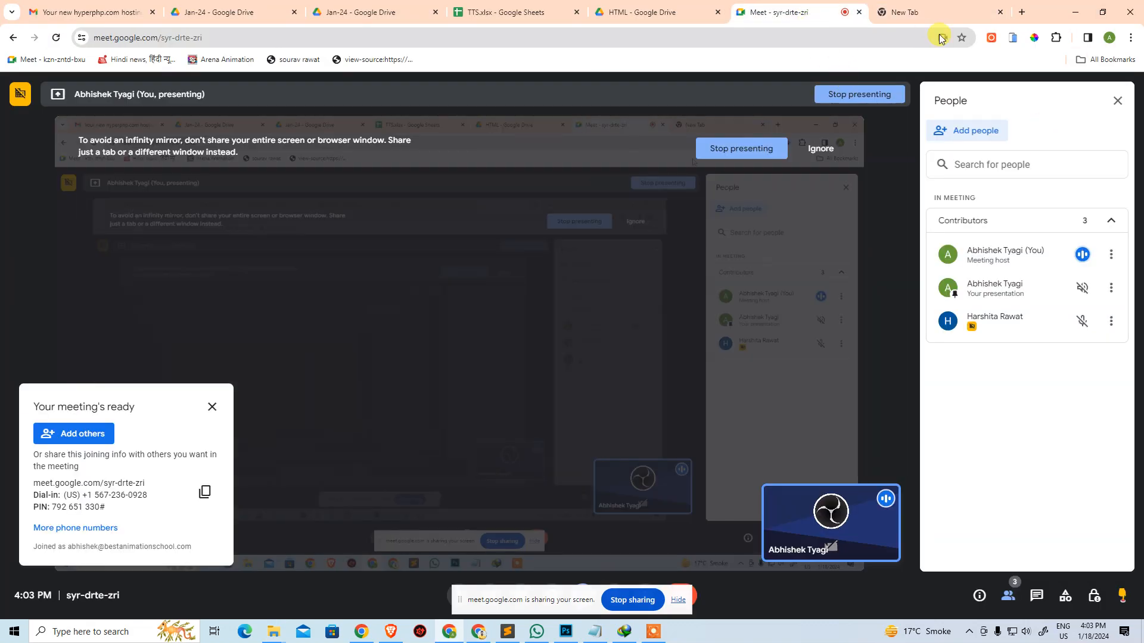
left_click(988, 21)
left_click(948, 38)
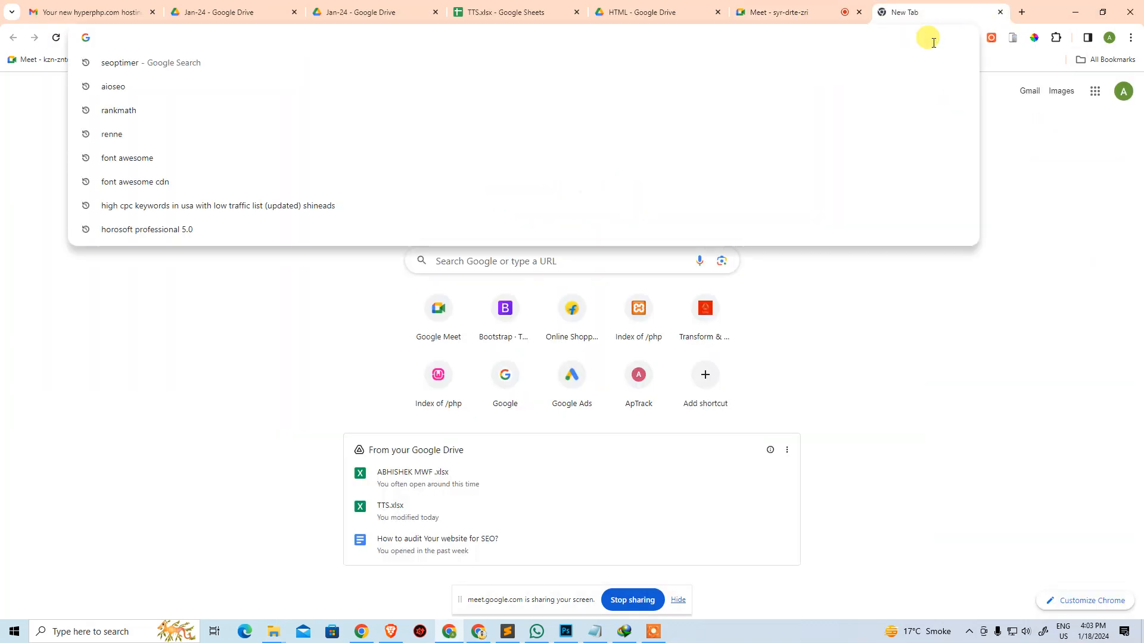
type("H")
key("Return")
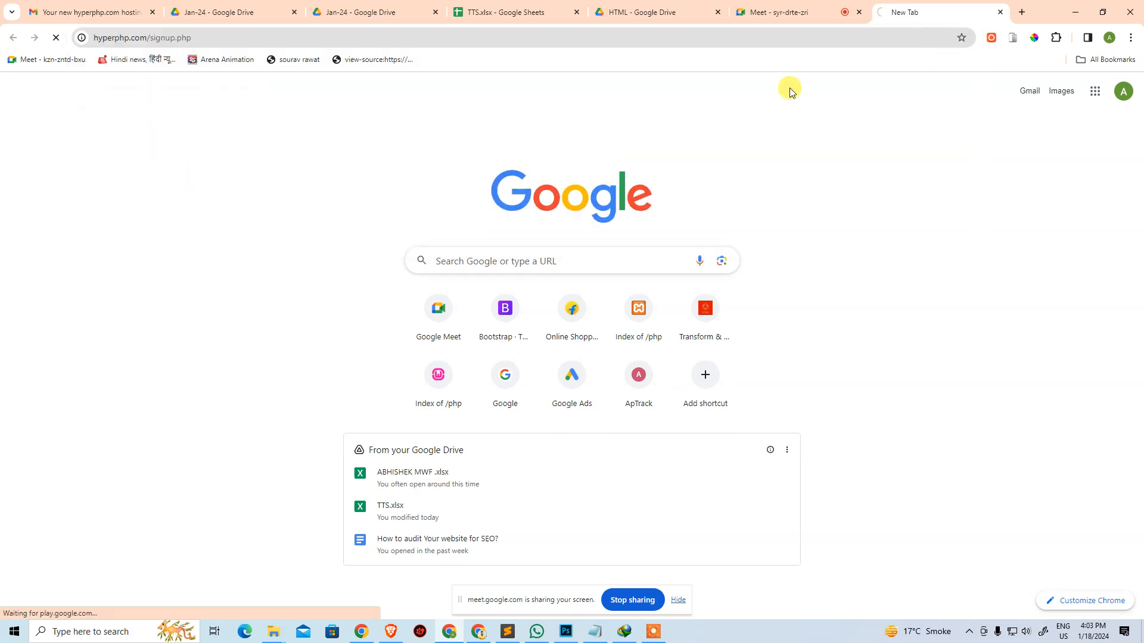
Try to load the missing security code image on the free hosting signup form and close the page.
scroll(833, 276, "down", 4)
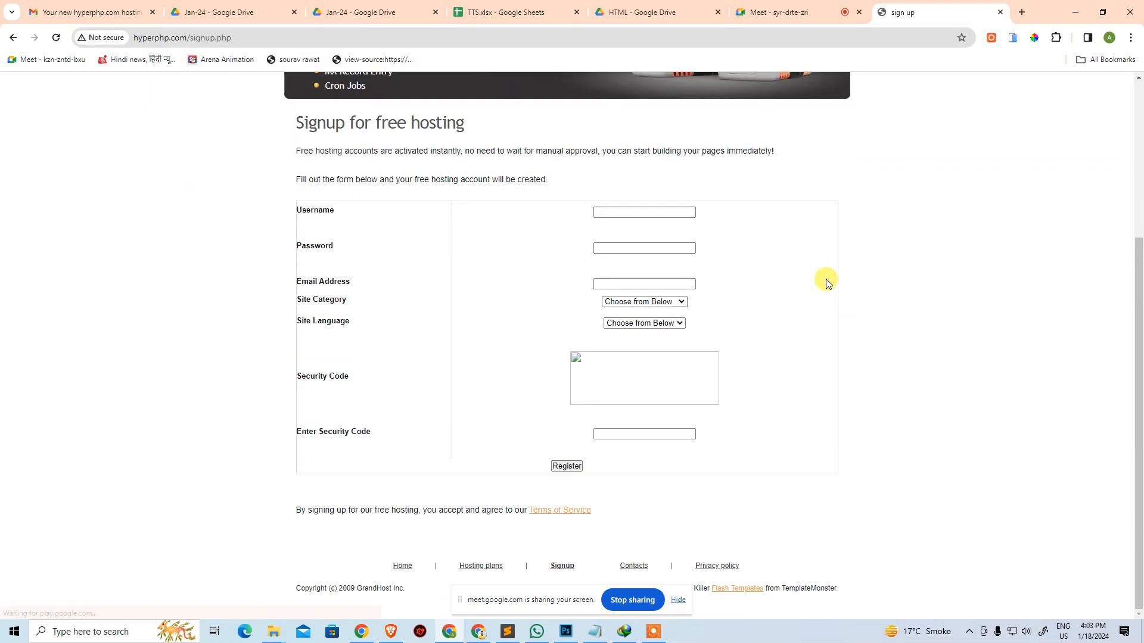
right_click(575, 368)
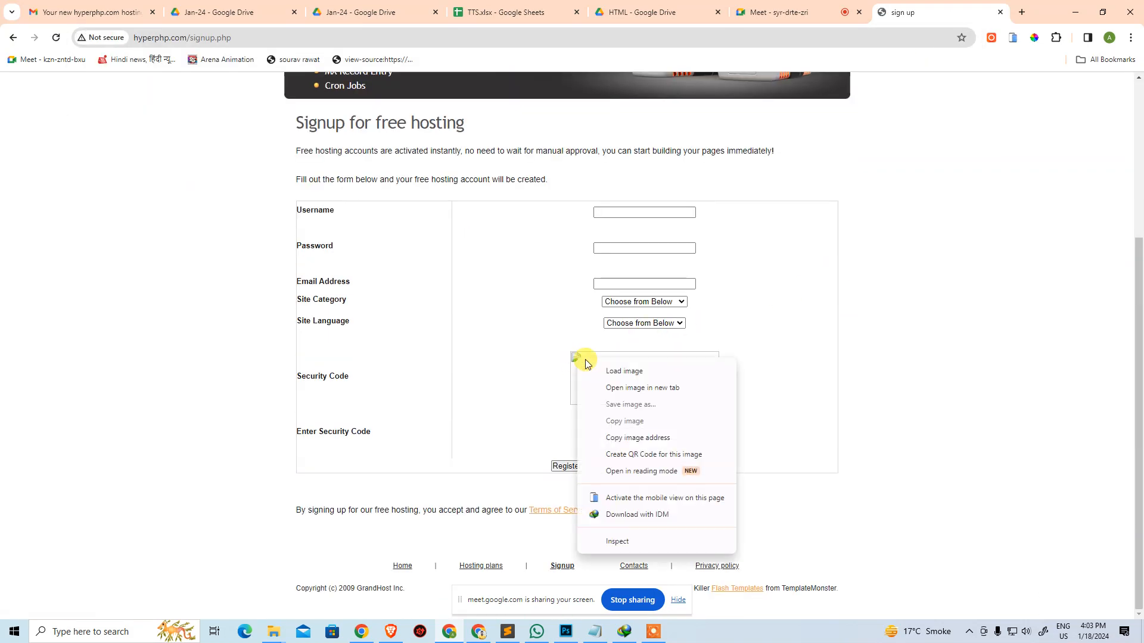
left_click(646, 370)
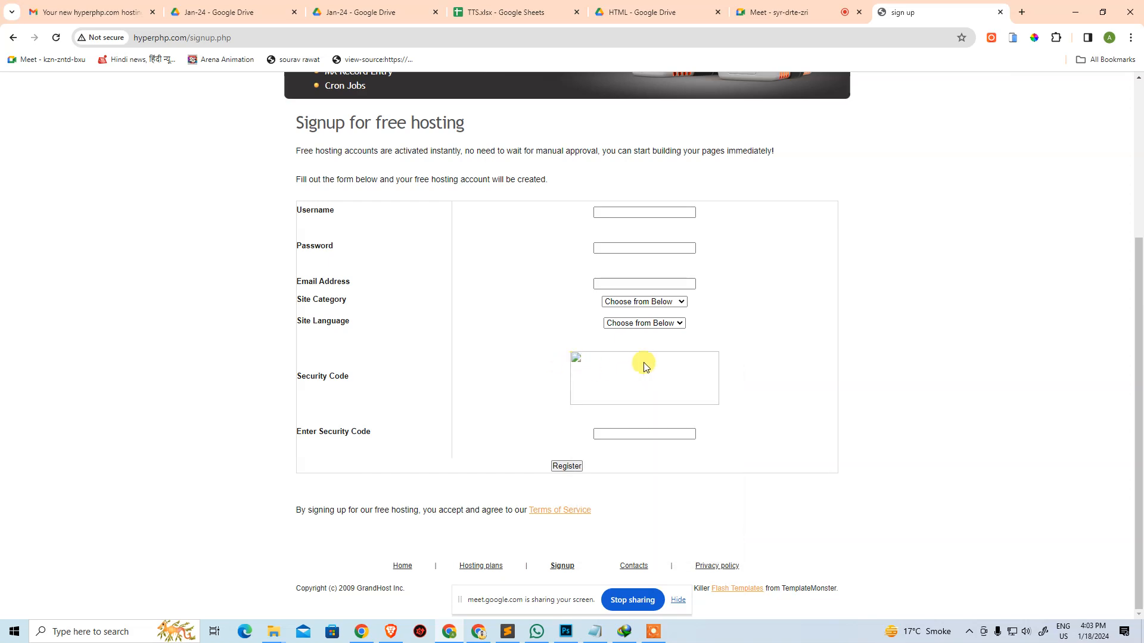
scroll(522, 228, "up", 1)
scroll(521, 228, "up", 3)
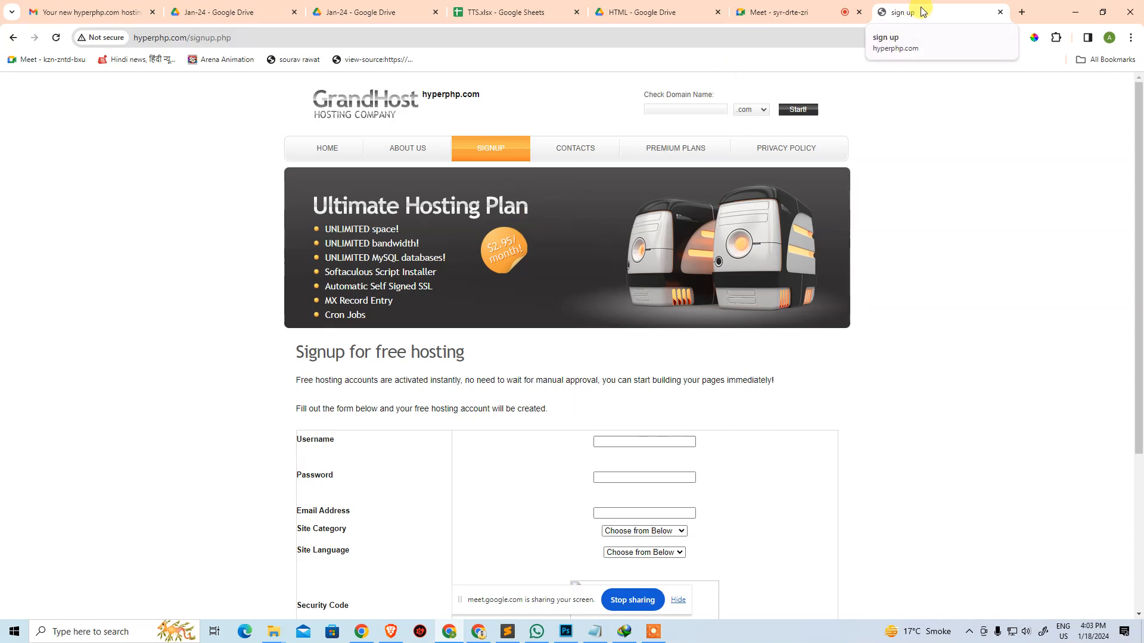
left_click(1000, 12)
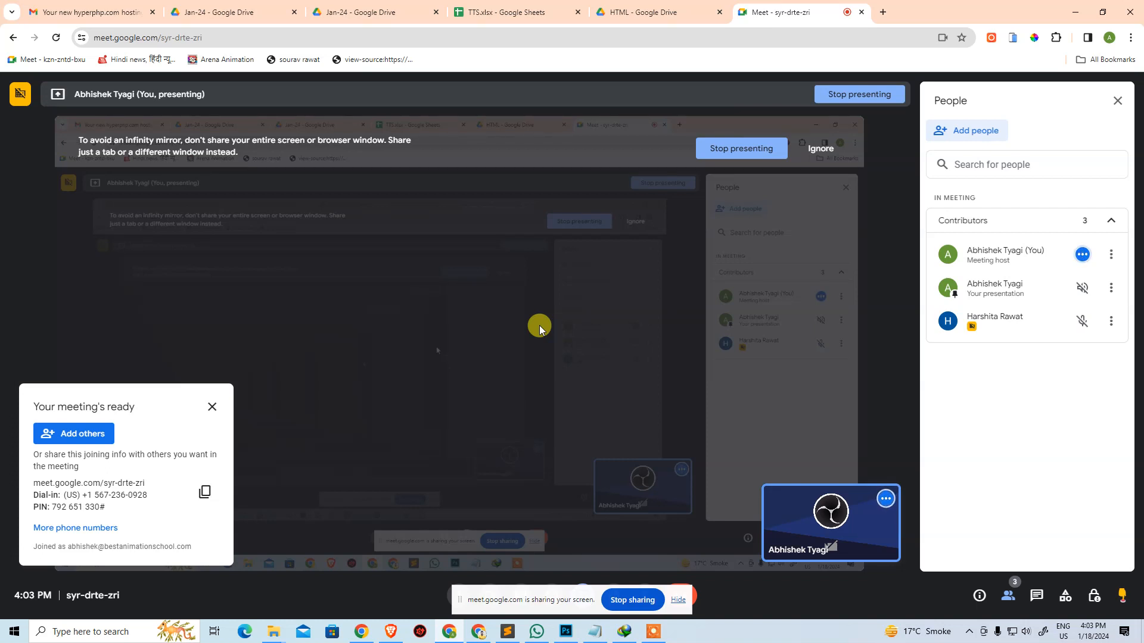
Search Google for "download wordpress" in a new tab, open the WordPress.org download page and select its address.
left_click(885, 11)
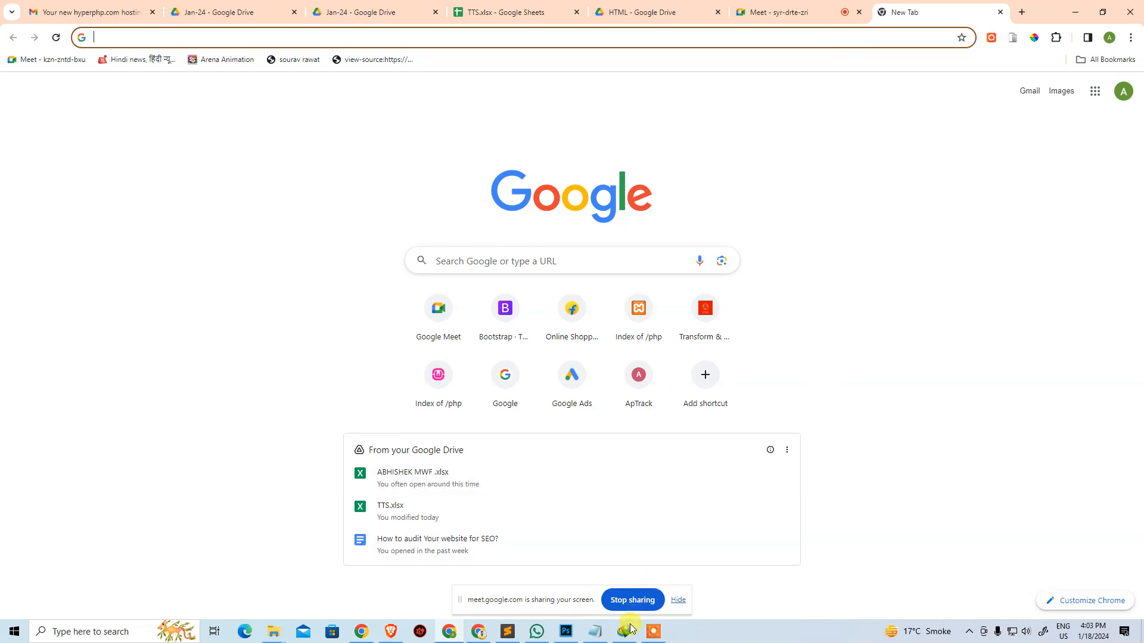
left_click(654, 632)
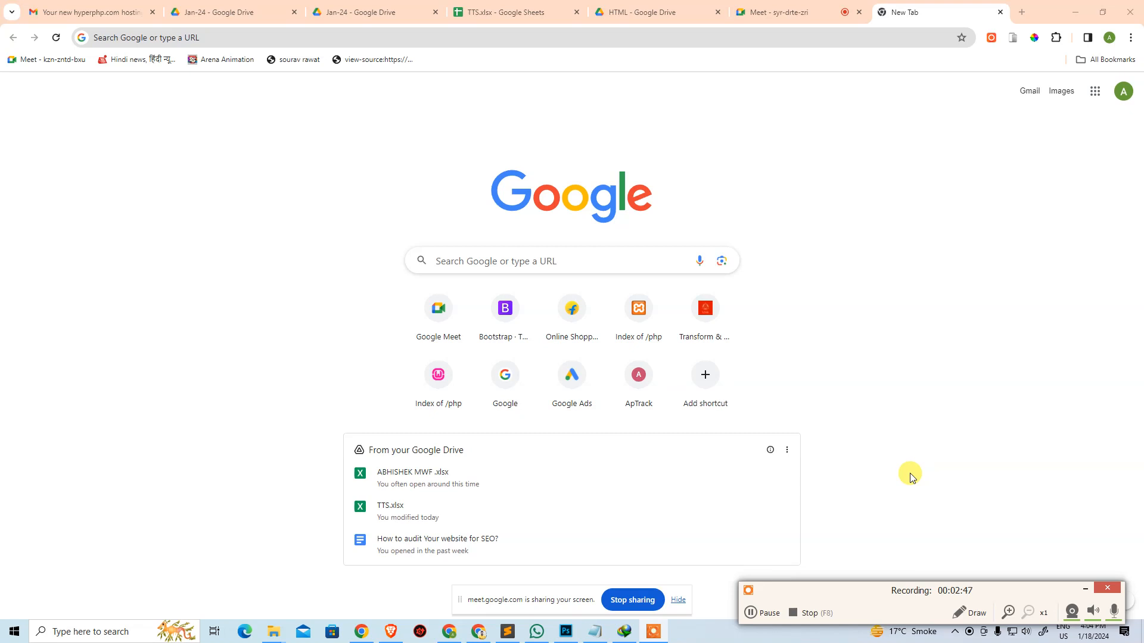
left_click(334, 37)
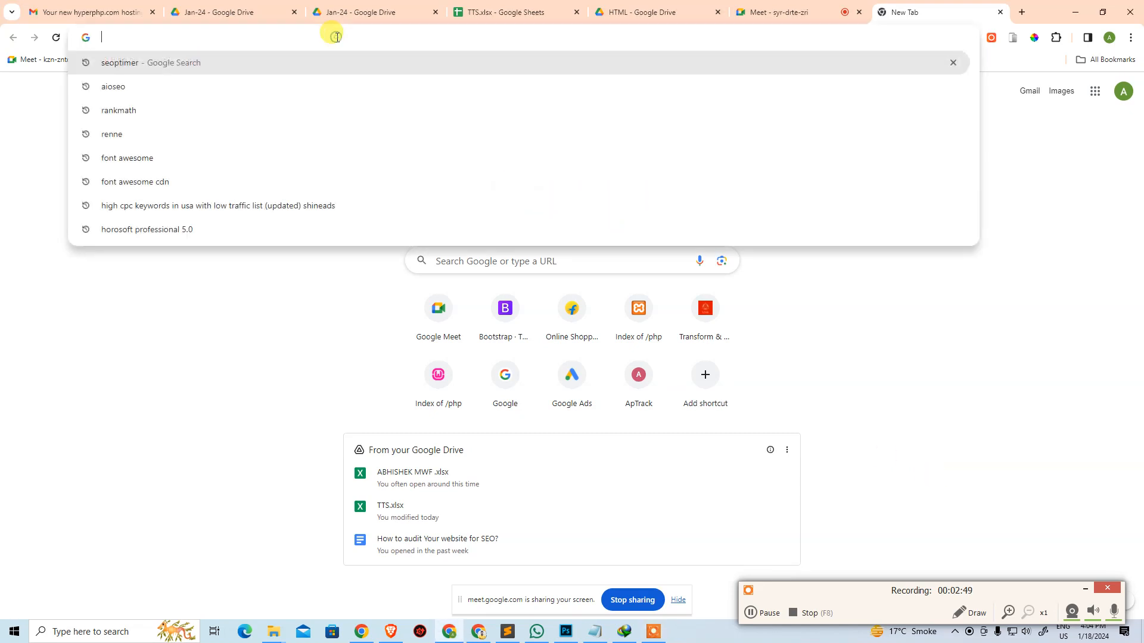
type("DOWNLO")
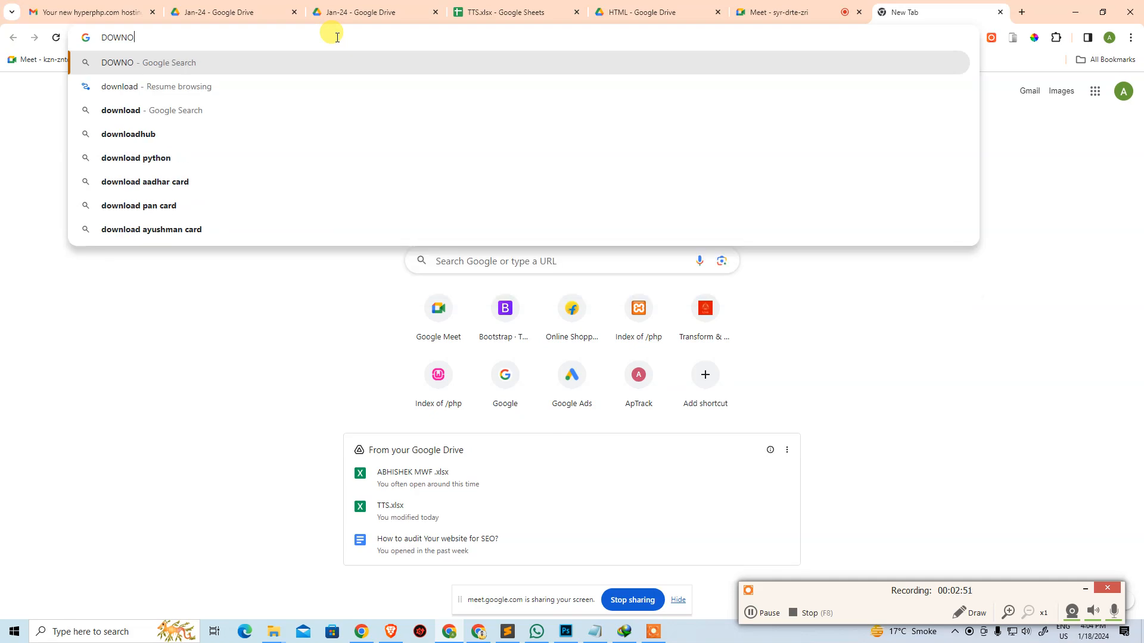
type("AD WOR")
key("Return")
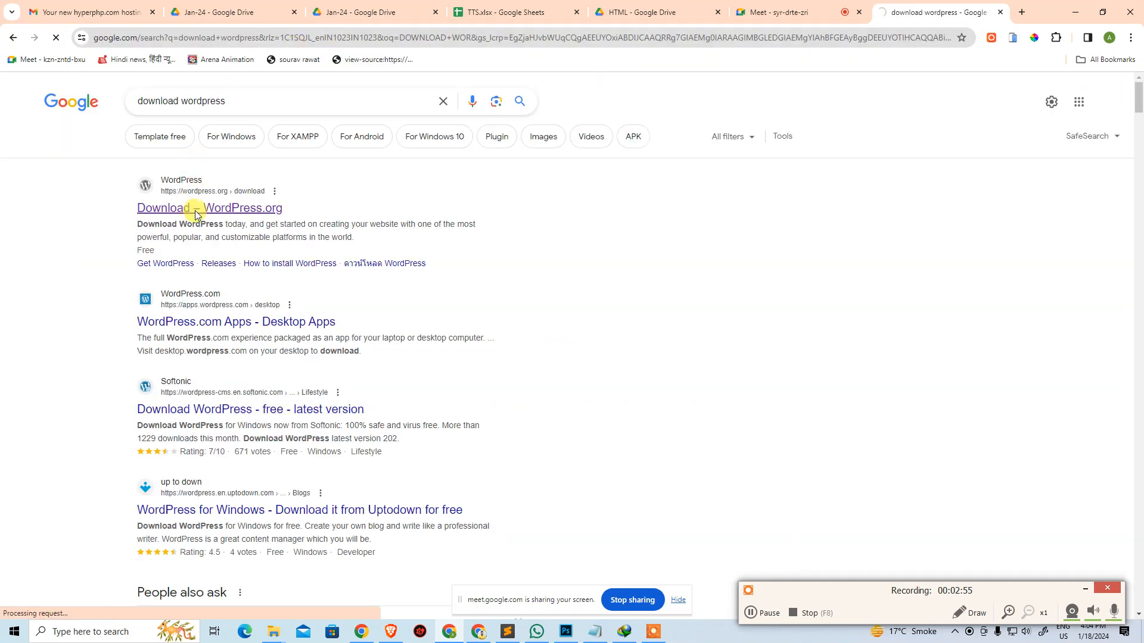
left_click(195, 212)
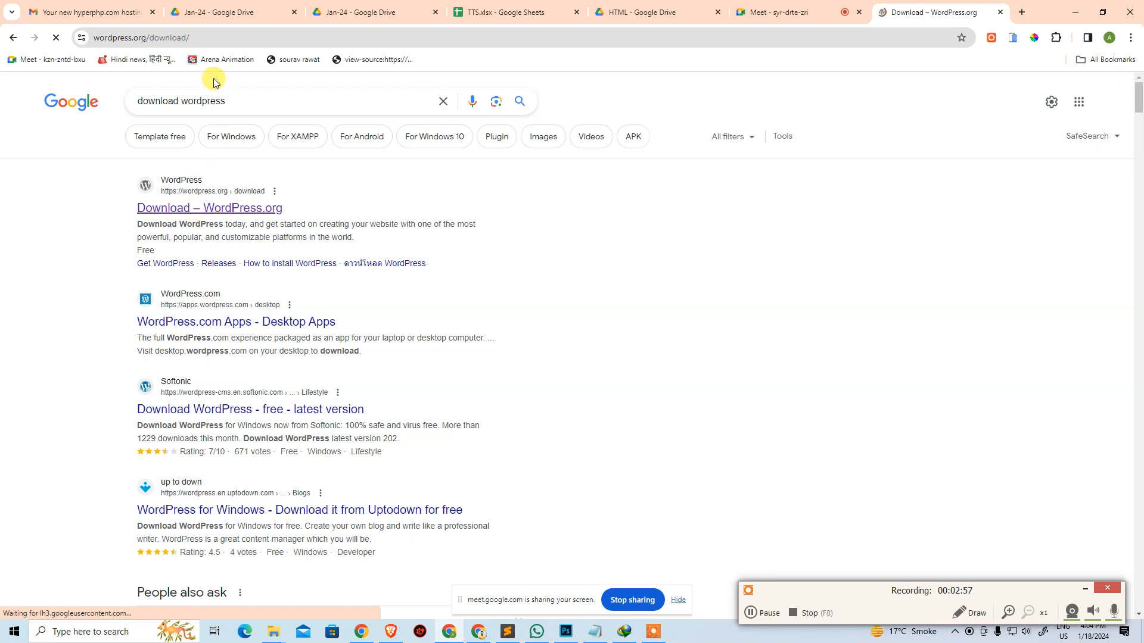
left_click(217, 38)
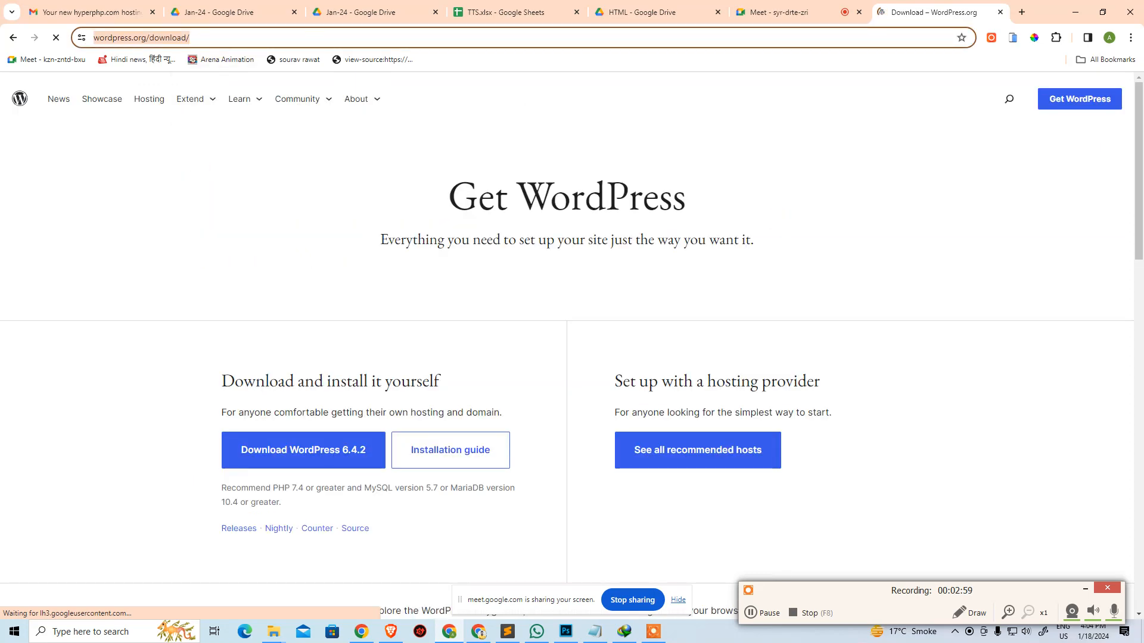
key("alt+Tab")
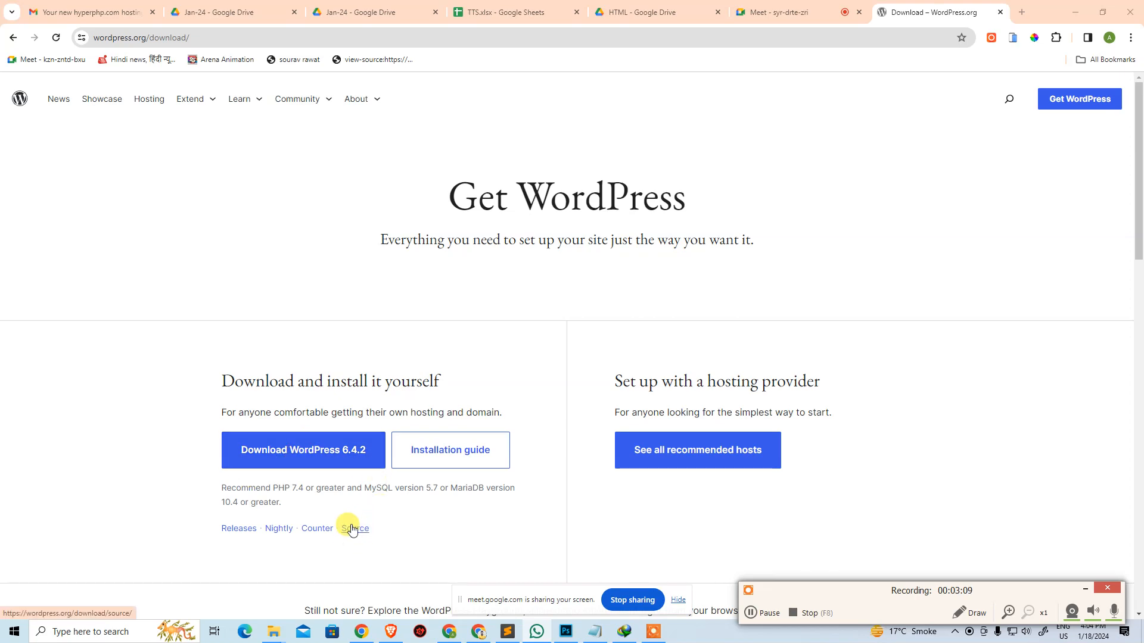
Open the Compressed folder inside Downloads in a new File Explorer window.
key("super+e")
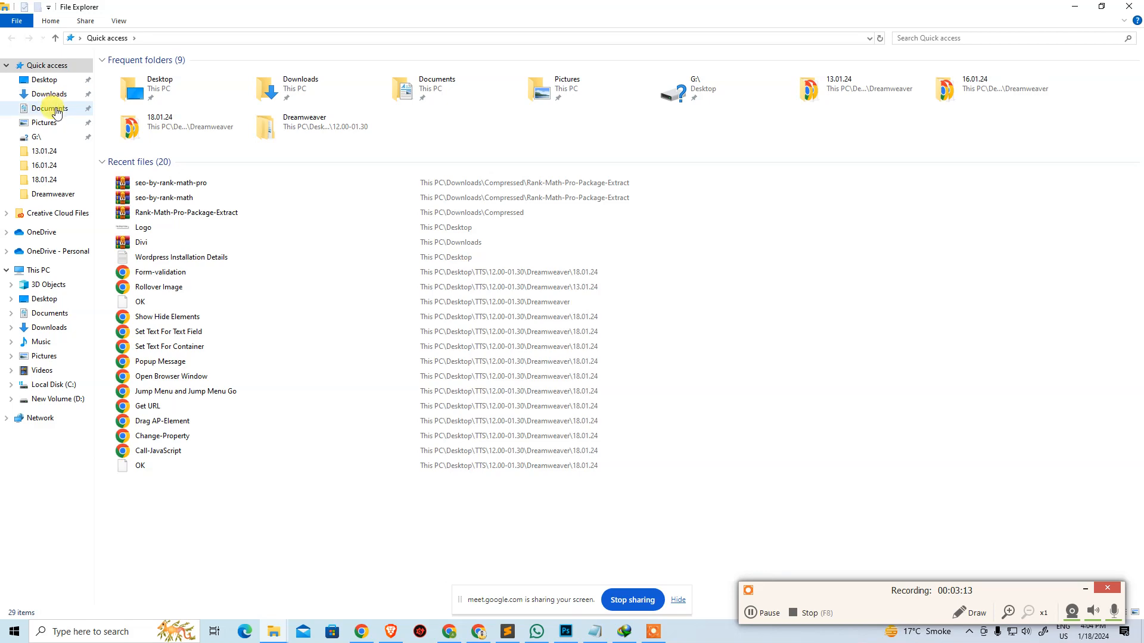
left_click(49, 93)
left_click(219, 147)
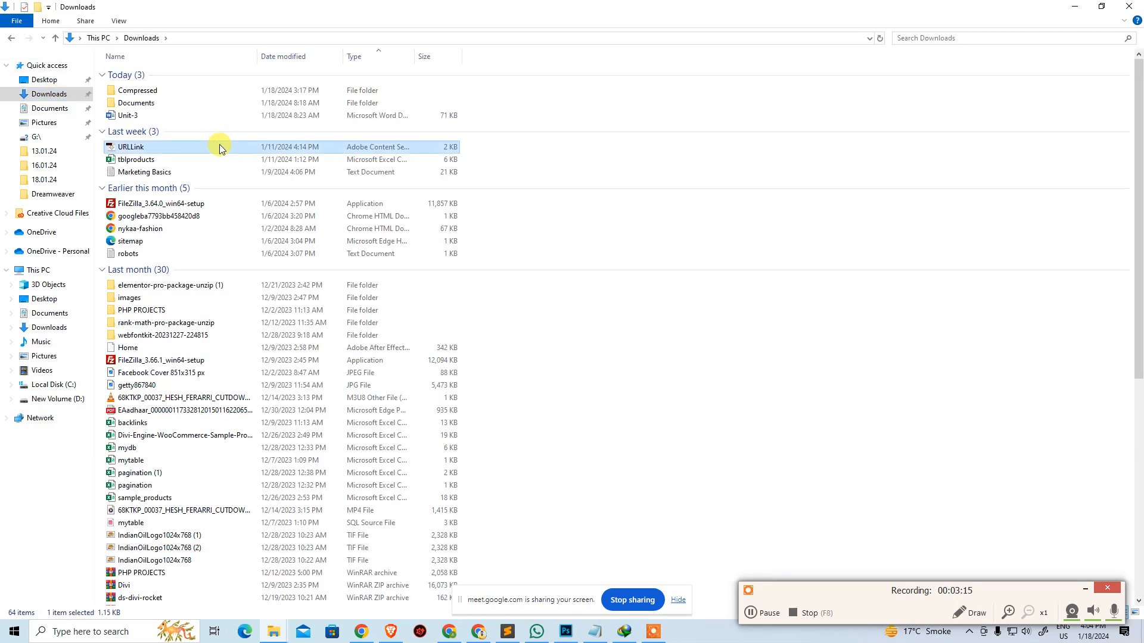
key("Up")
key("Up")
key("Up")
key("Return")
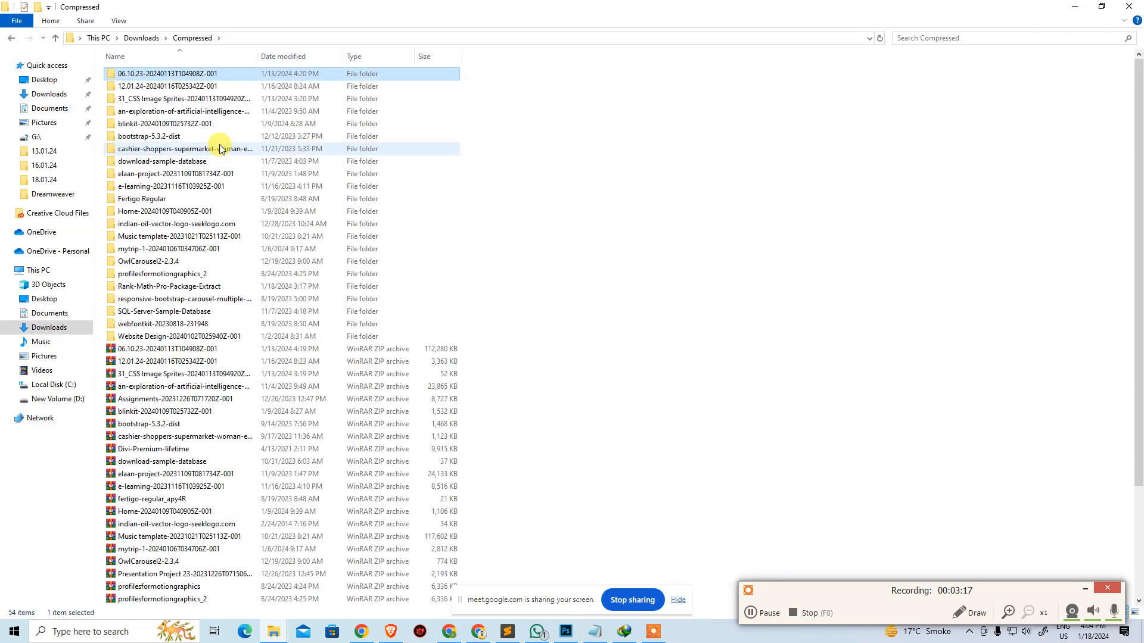
Find the wordpress-6.4.1 archive in the Compressed folder and copy it.
key("w")
key("w")
key("w")
key("w")
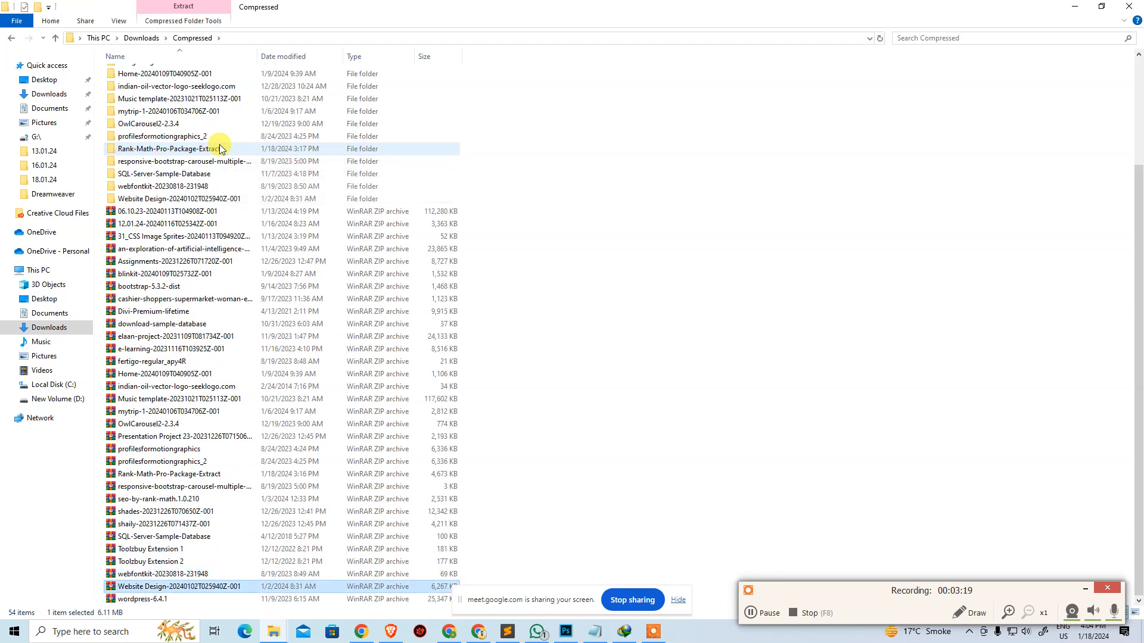
key("w")
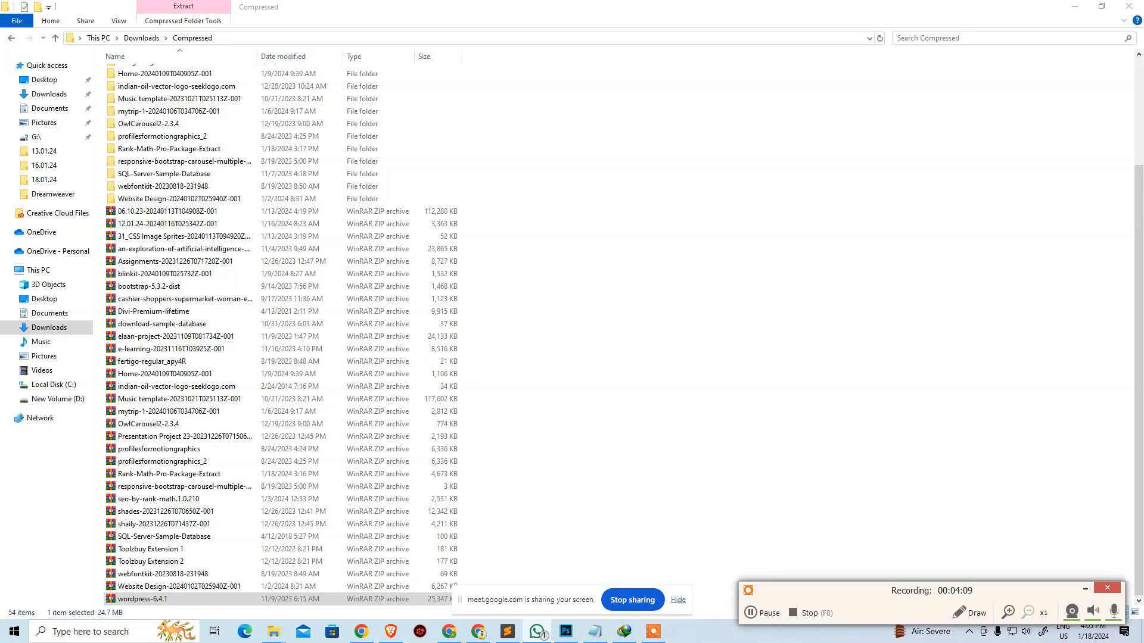
right_click(168, 599)
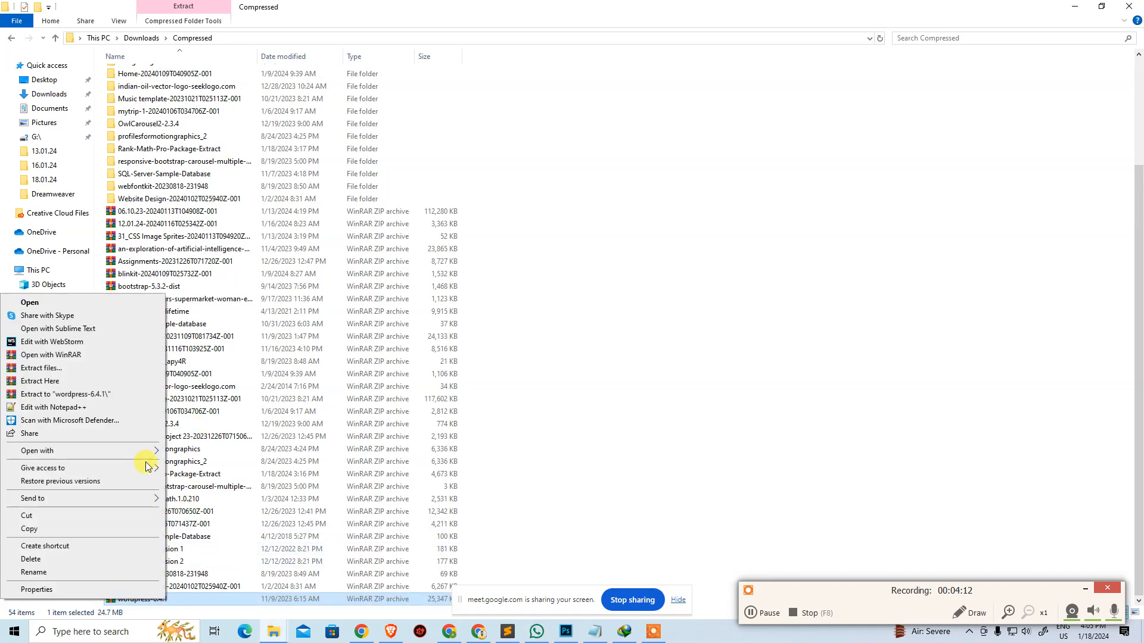
left_click(71, 530)
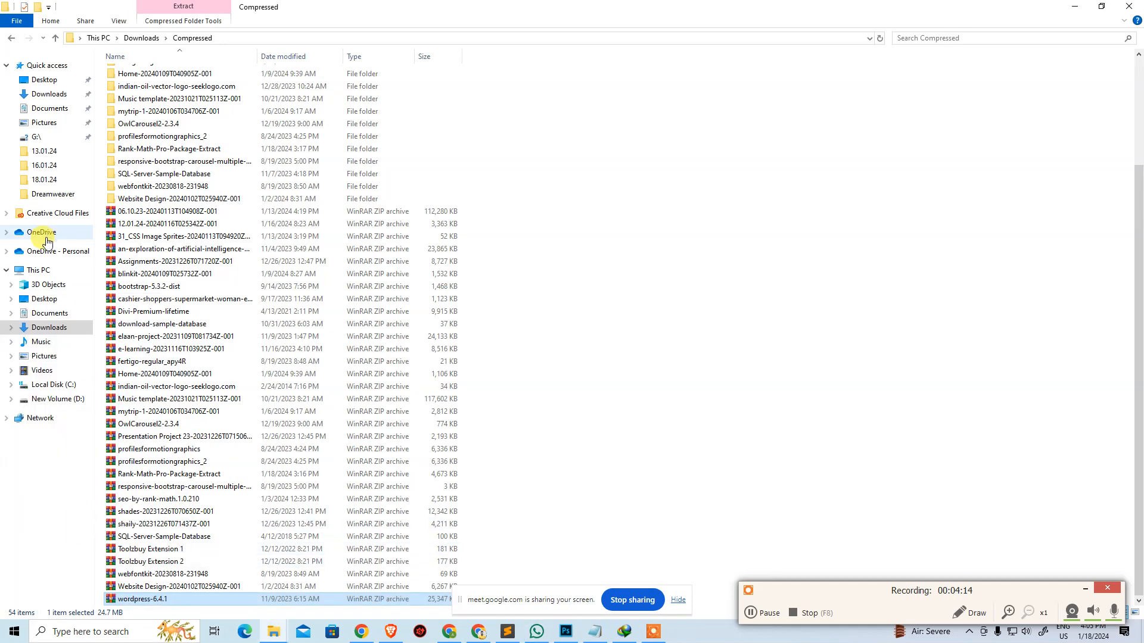
left_click(617, 337)
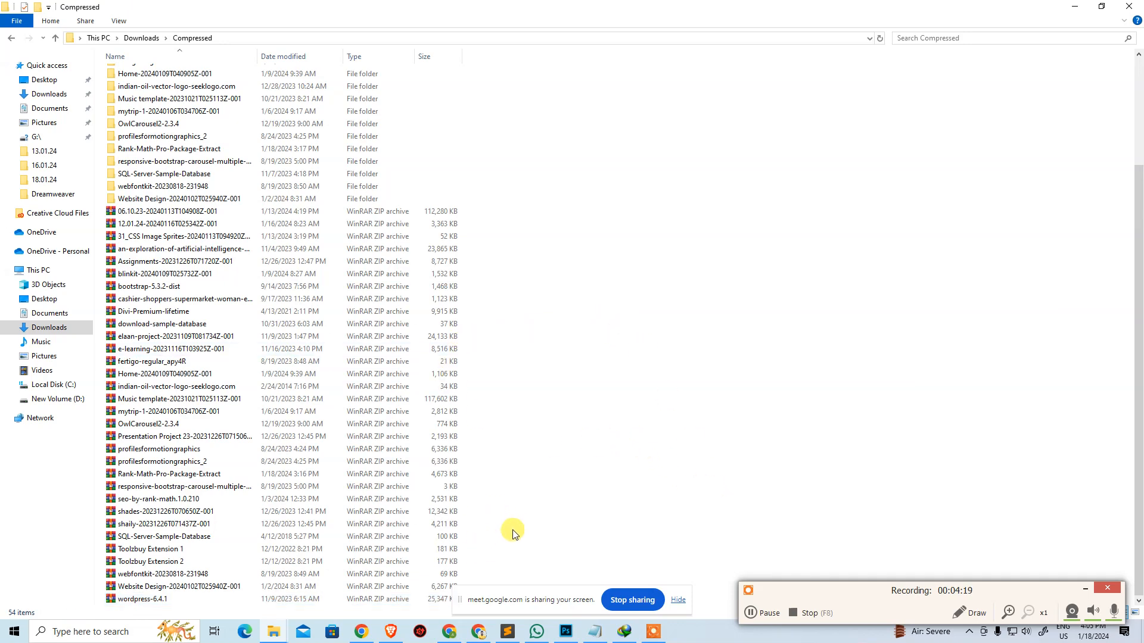
Search for "xampp download" in a new browser tab, open the Apache Friends XAMPP download page and select its address.
left_click(452, 636)
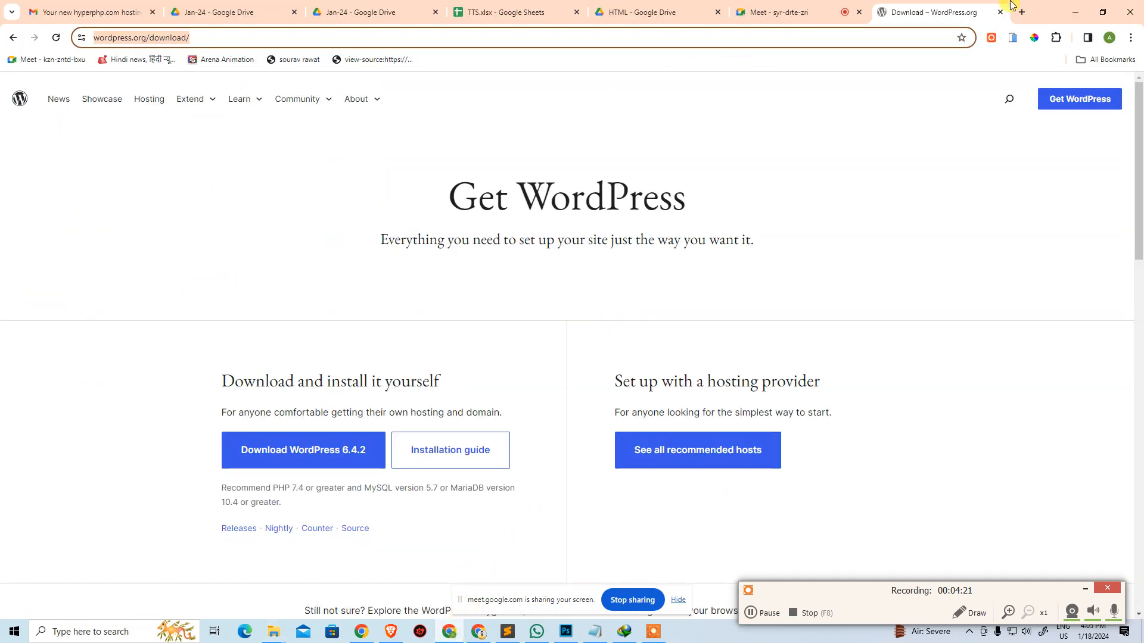
left_click(1031, 12)
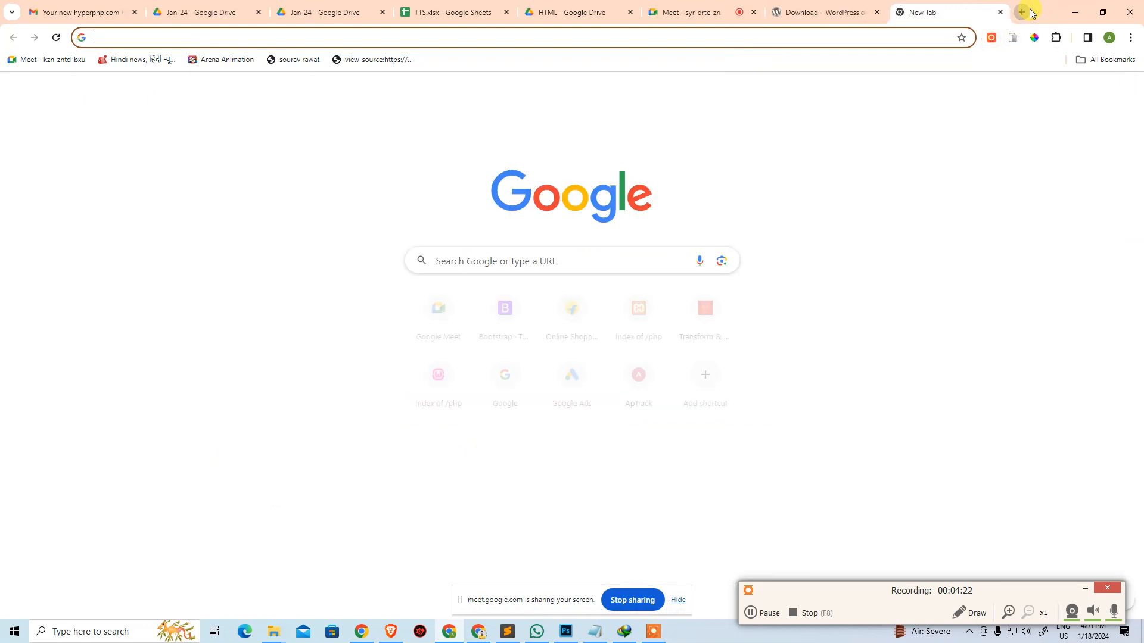
type("XAM")
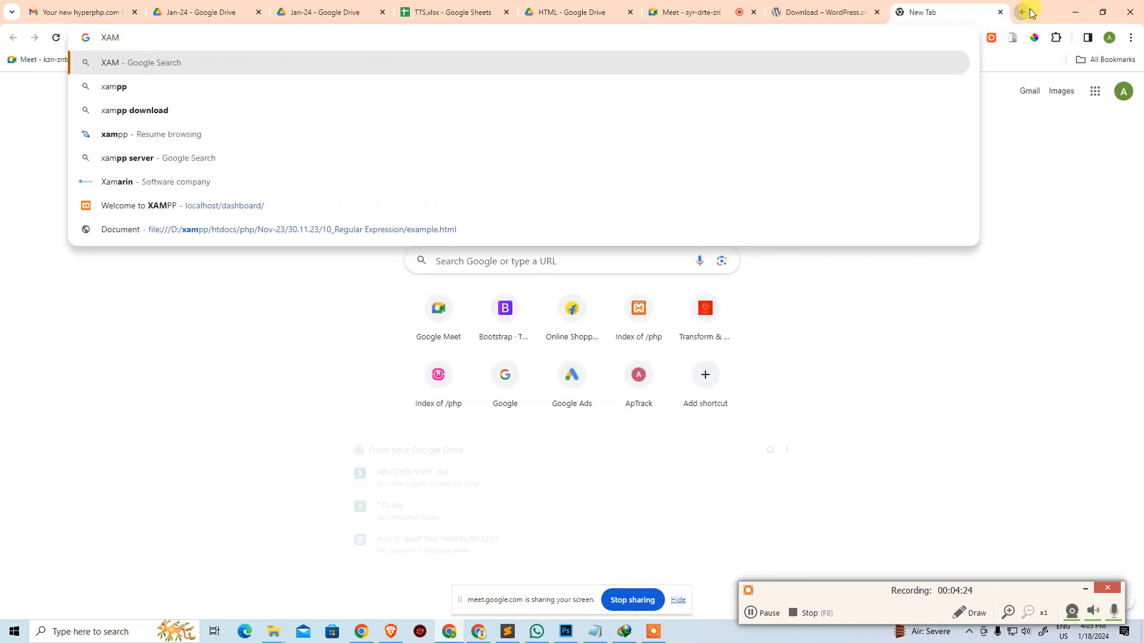
key("Down")
key("Down")
key("Down")
key("Down")
key("Up")
key("Up")
key("Up")
key("Down")
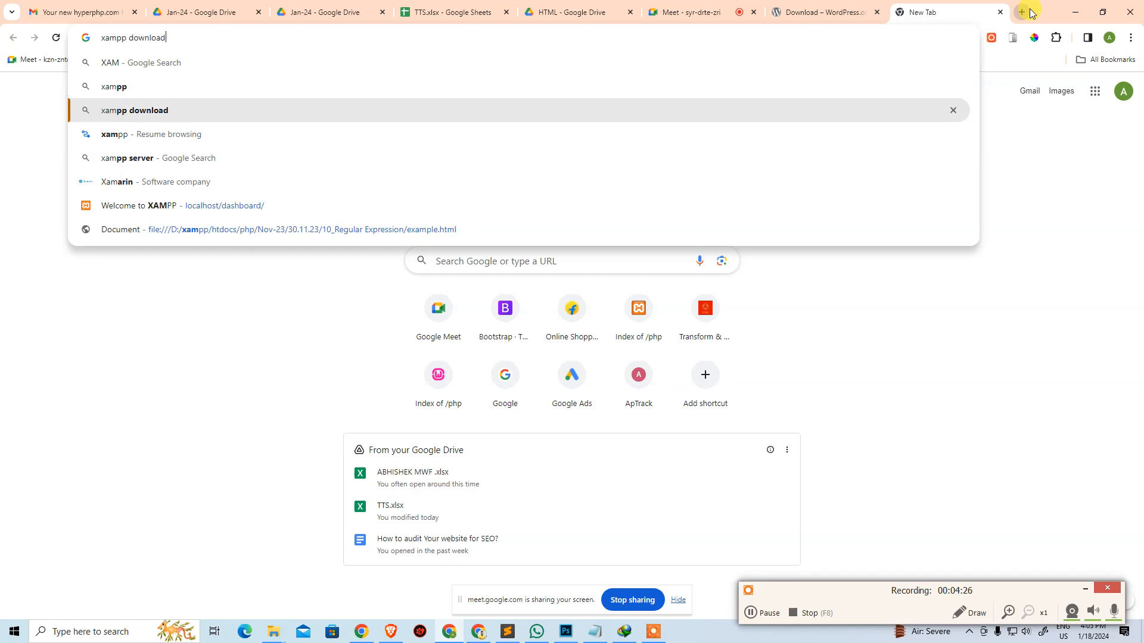
key("Return")
left_click(171, 209)
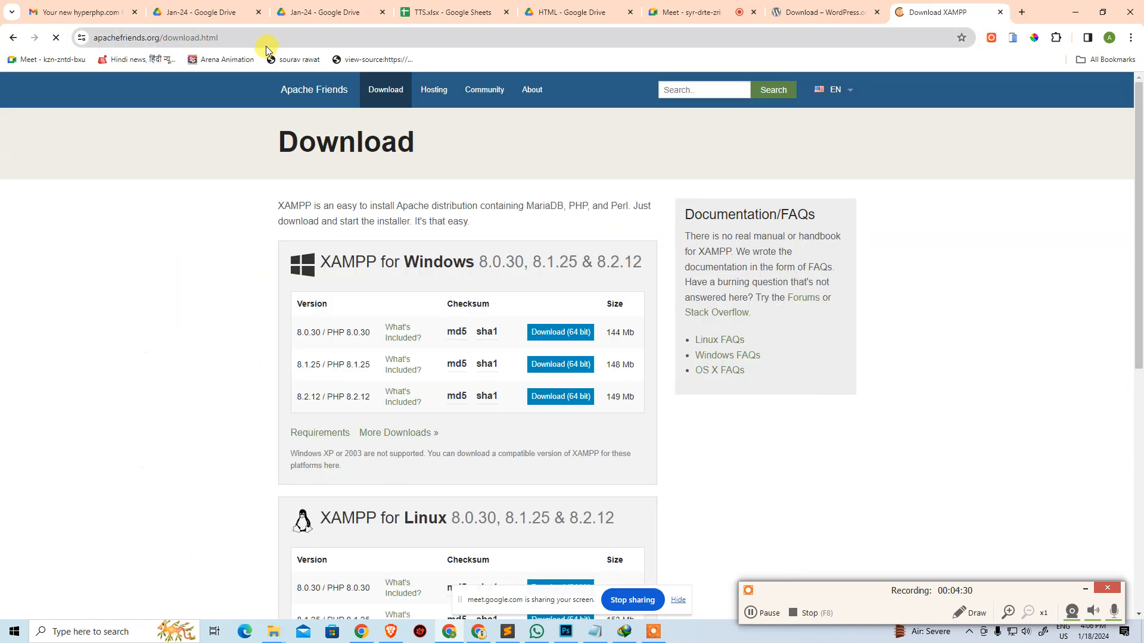
left_click(266, 46)
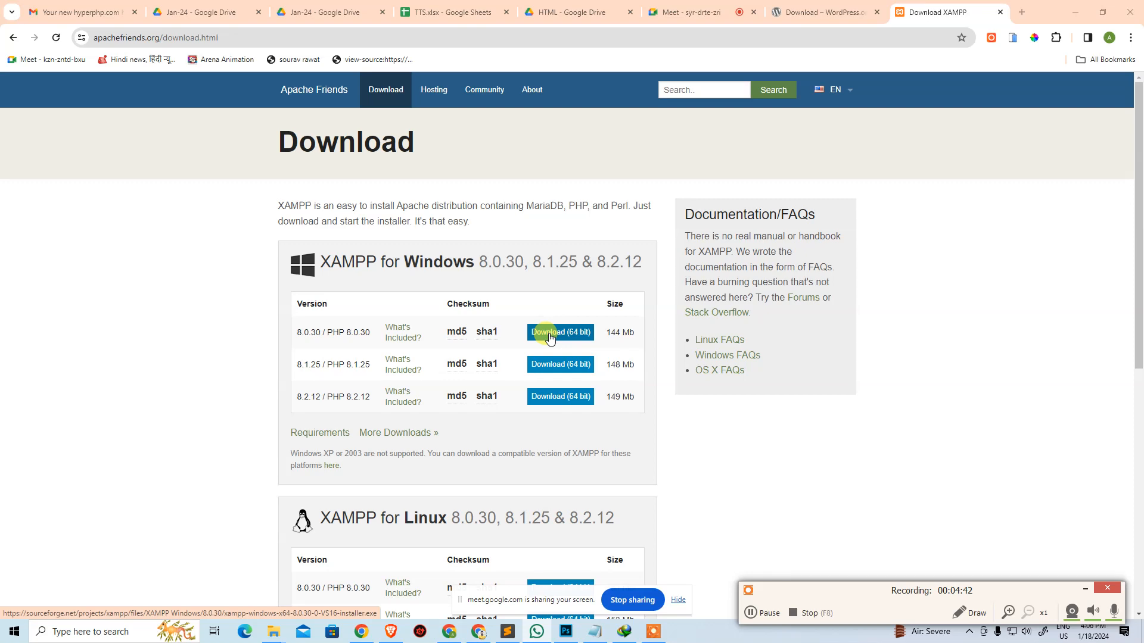
Look over the XAMPP installers for Windows, Linux and OS X, and close the XAMPP and WordPress download tabs.
scroll(550, 338, "down", 2)
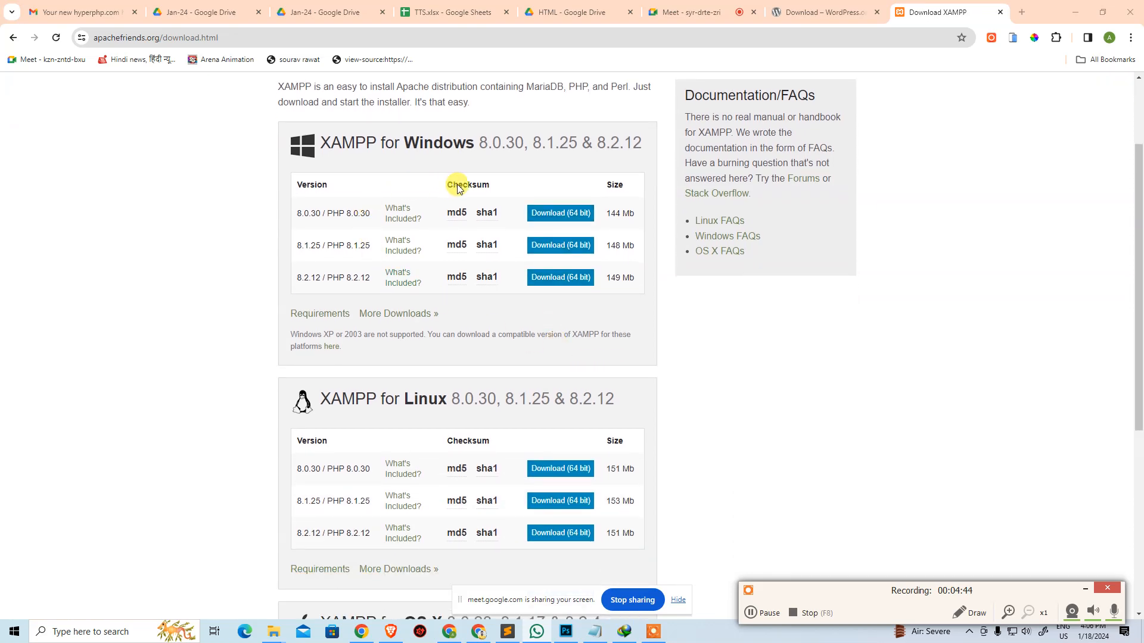
scroll(448, 398, "down", 2)
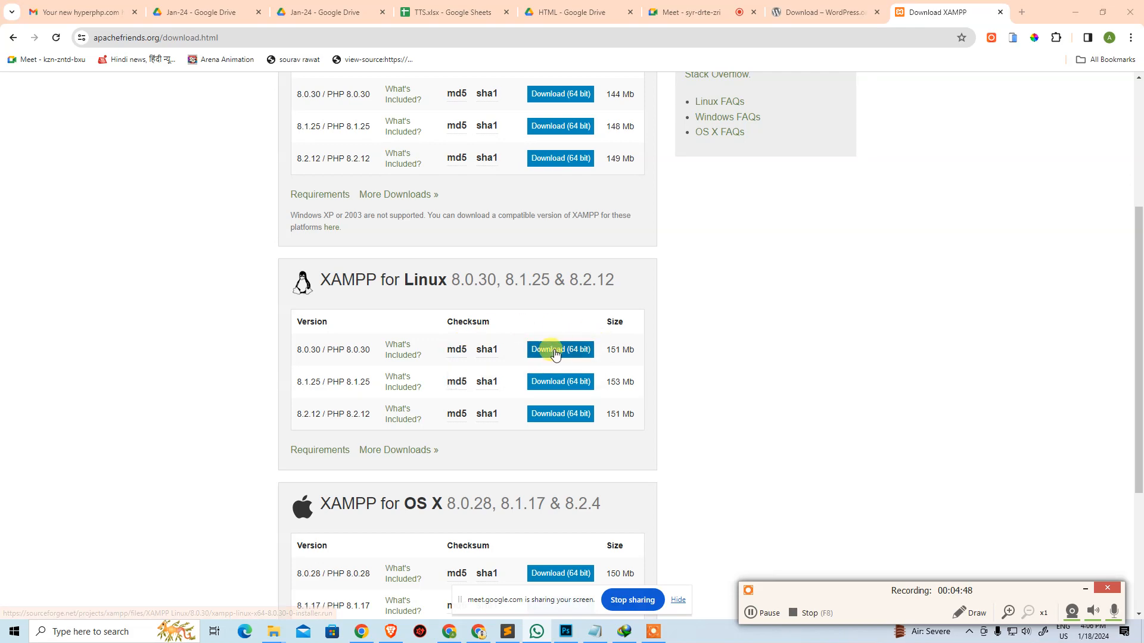
scroll(573, 379, "down", 4)
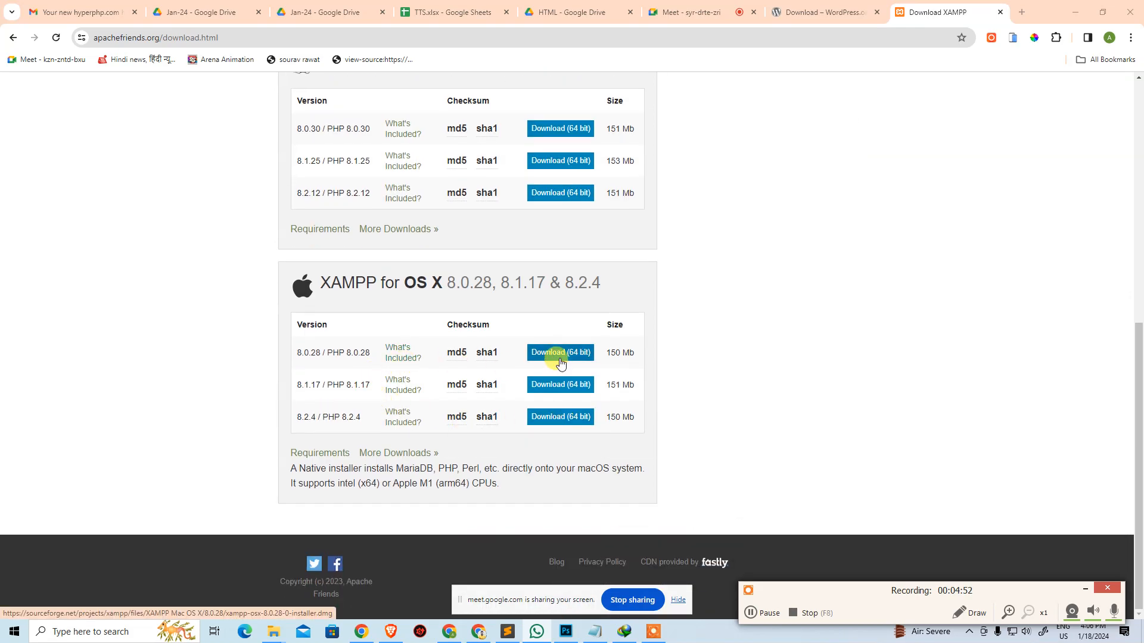
scroll(560, 363, "up", 8)
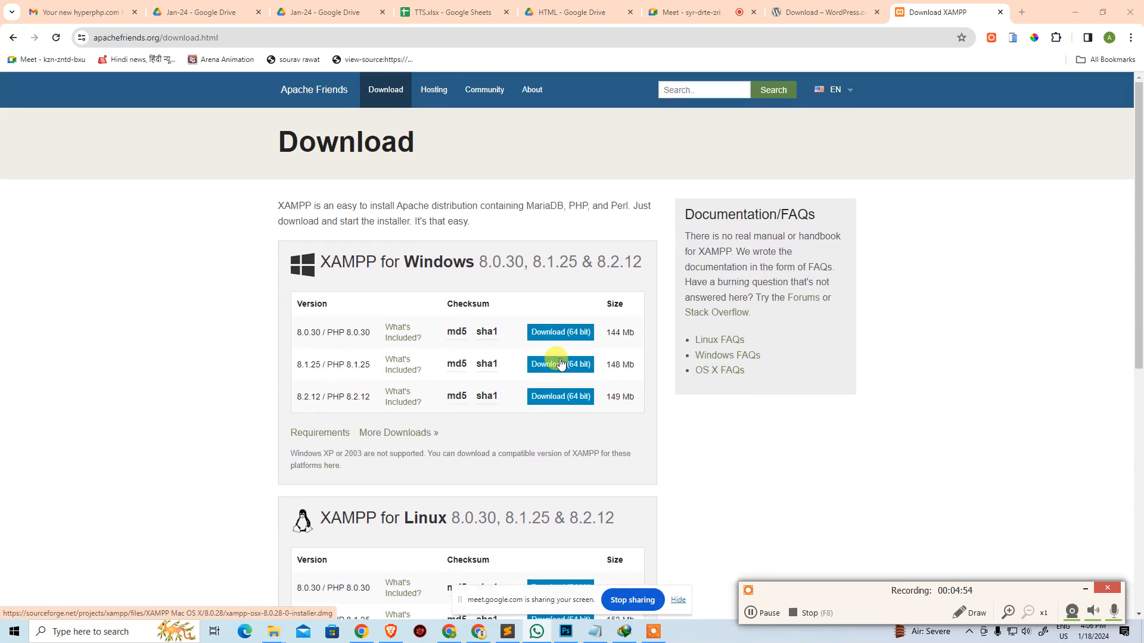
key("ctrl+w")
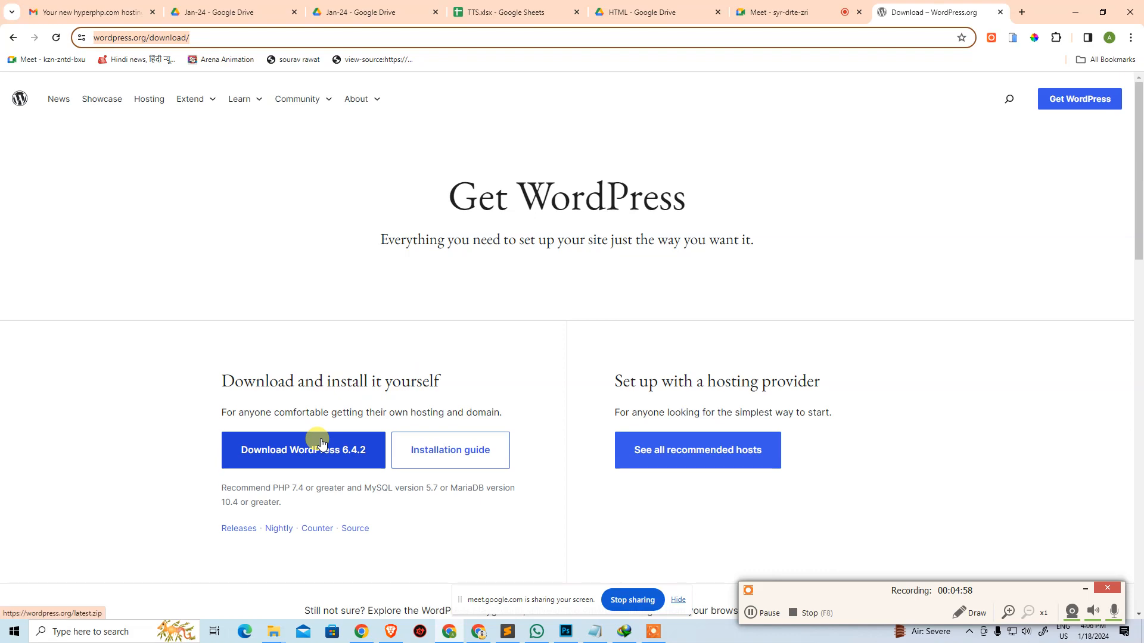
key("ctrl+w")
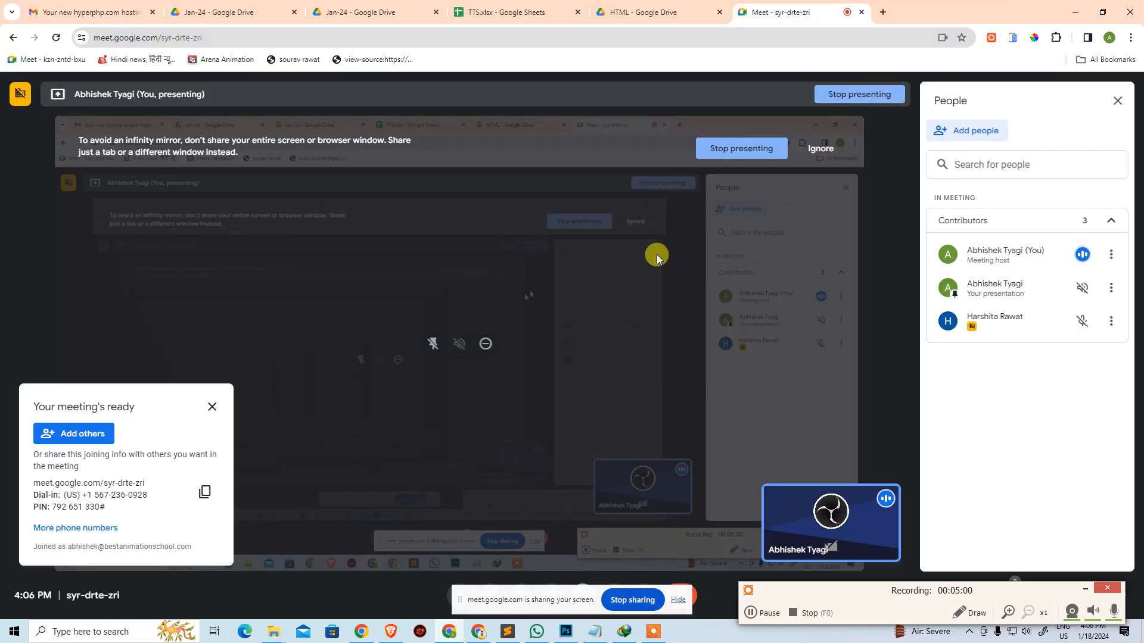
Switch to File Explorer and open the htdocs folder inside xampp on New Volume (D:).
left_click(283, 633)
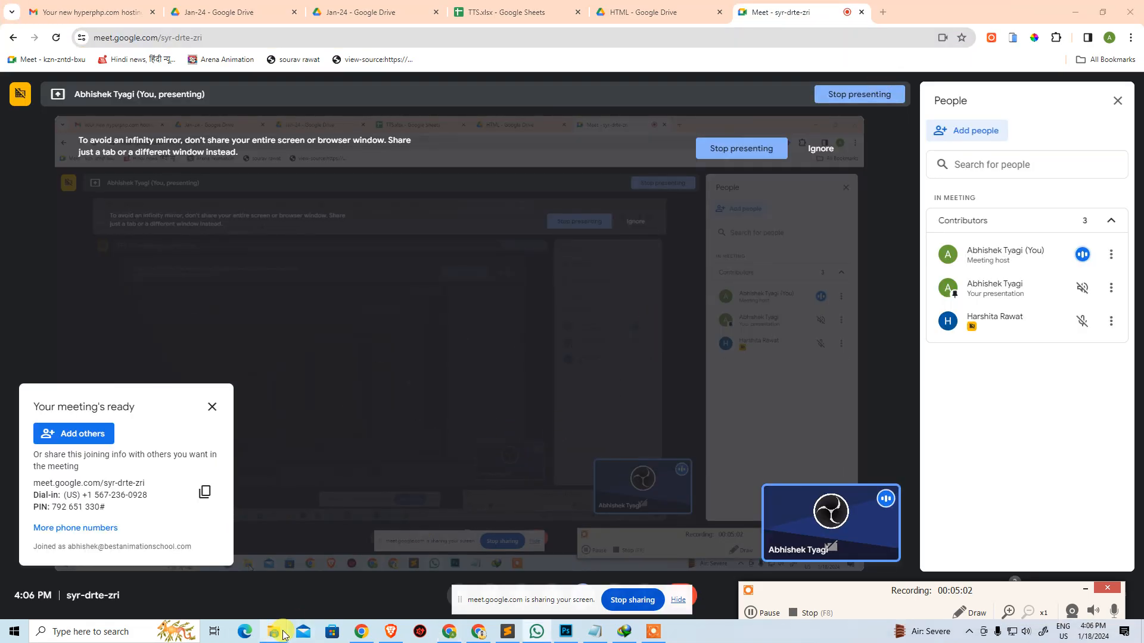
left_click(394, 569)
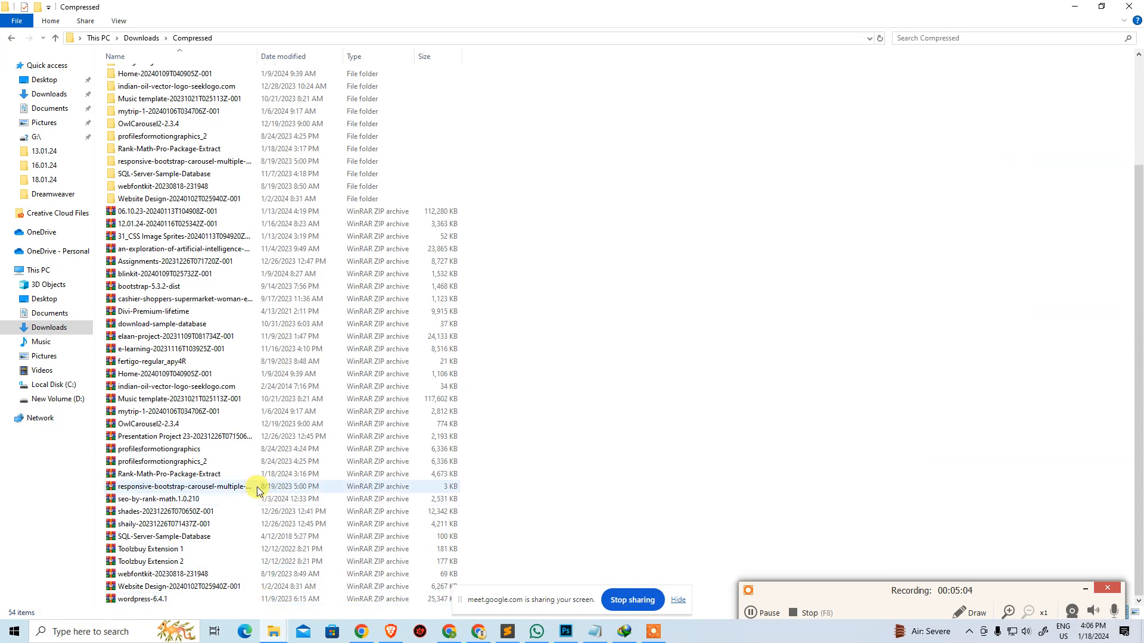
left_click(47, 398)
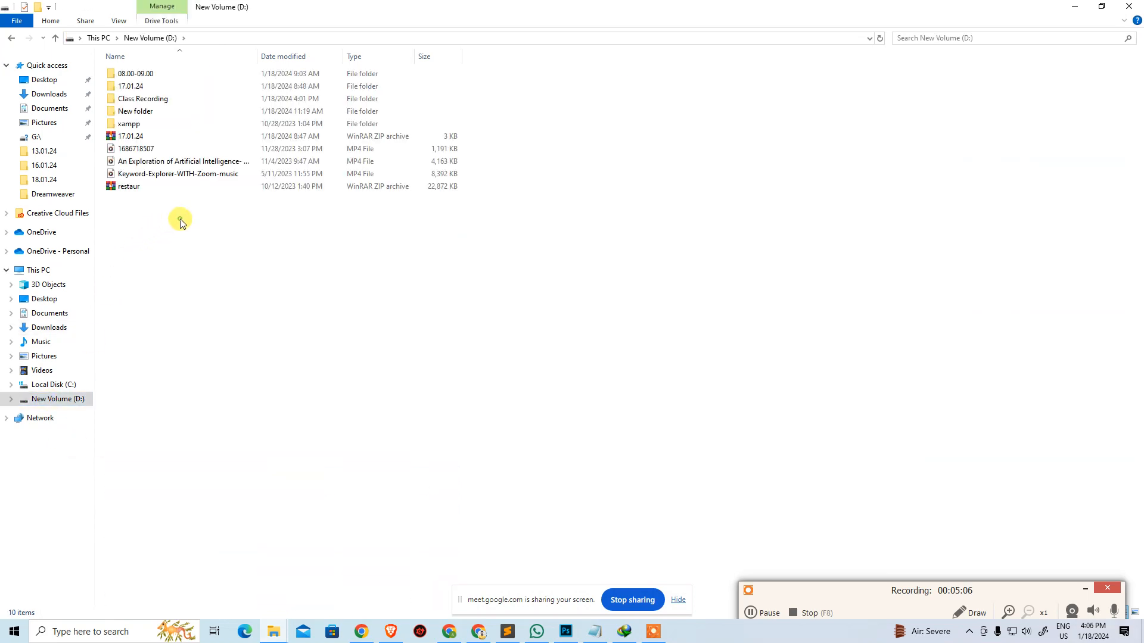
double_click(151, 132)
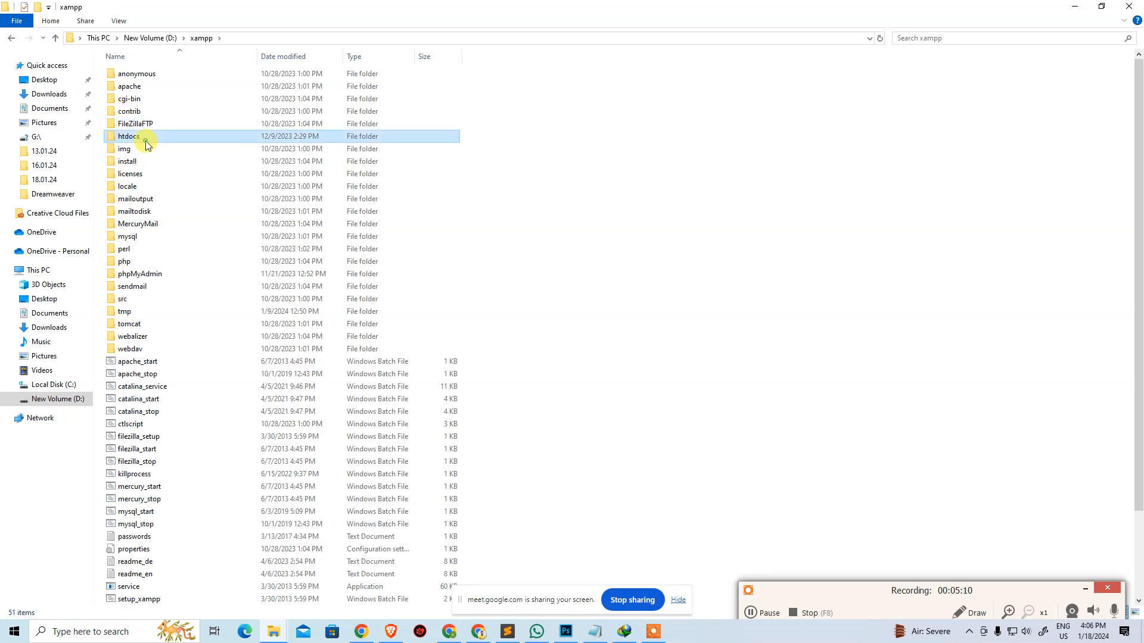
double_click(143, 137)
left_click(1085, 589)
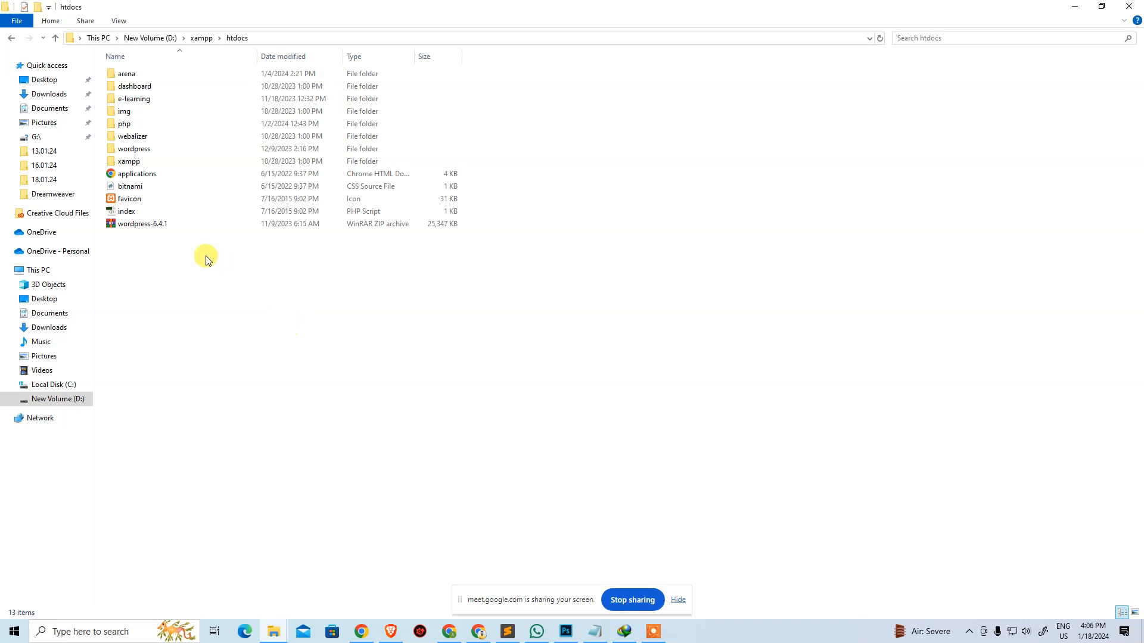
Create a new folder named arenapv in htdocs.
left_click(189, 231)
left_click(268, 428)
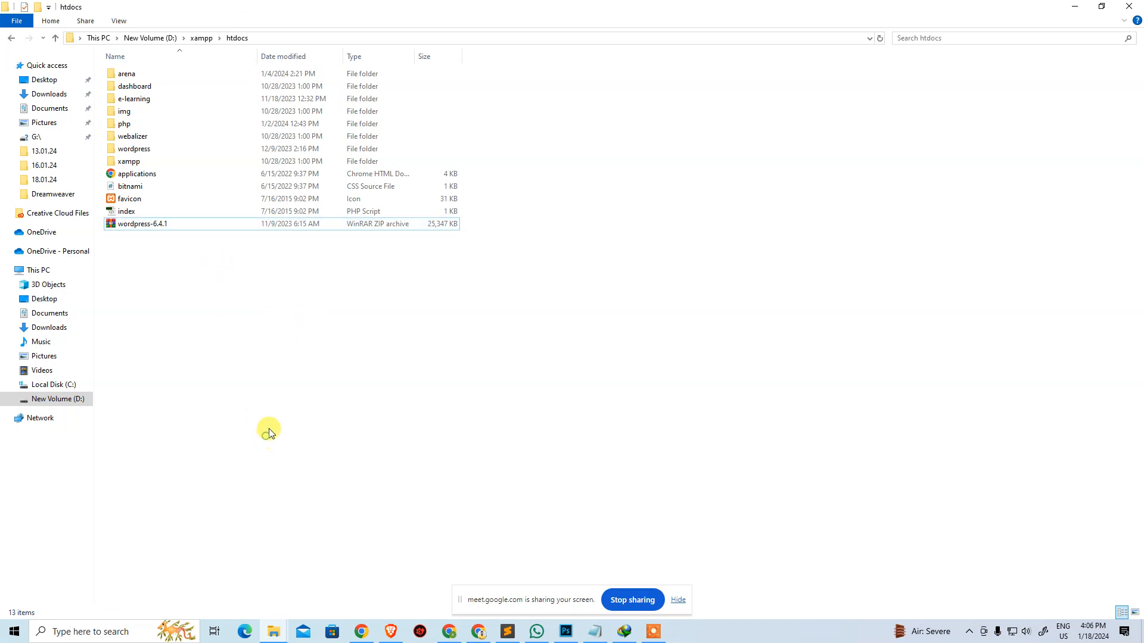
key("ctrl+shift+n")
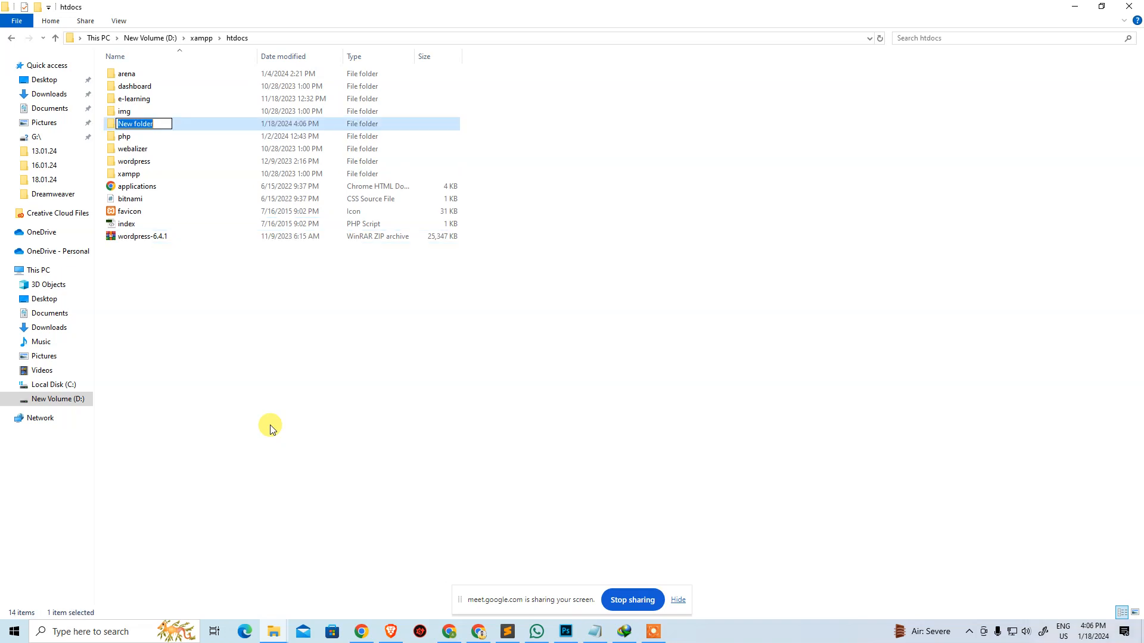
type("ARE")
key("BackSpace")
key("BackSpace")
key("BackSpace")
type("arenapv")
key("Return")
Move the wordpress-6.4.1 archive from htdocs into the arenapv folder and open that folder.
left_click(171, 238)
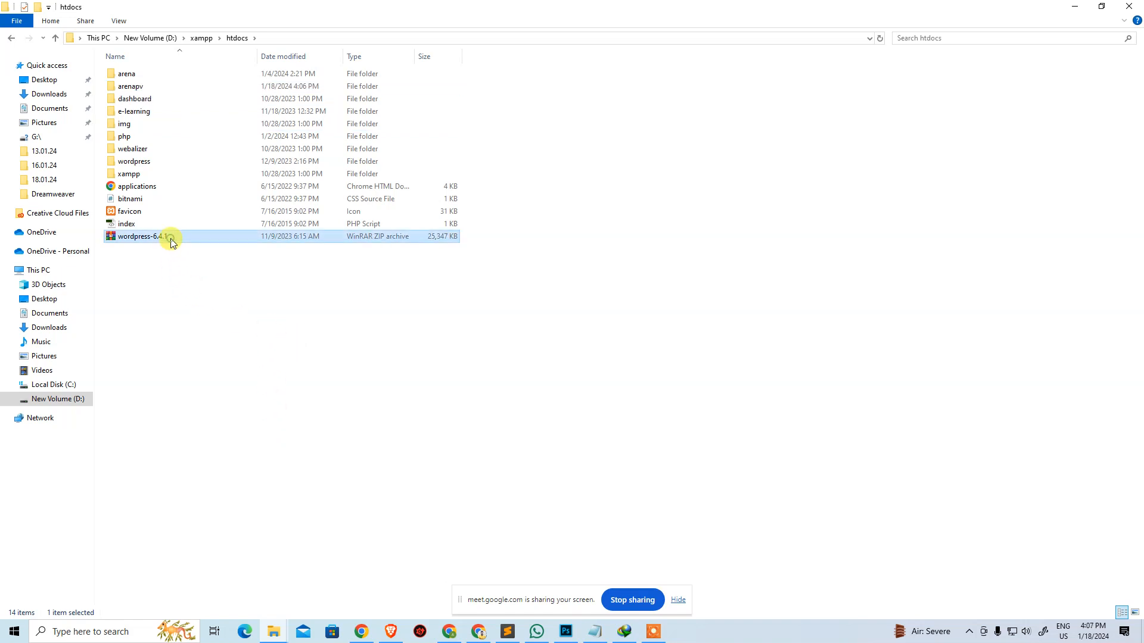
left_click_drag(155, 237, 143, 84)
double_click(143, 86)
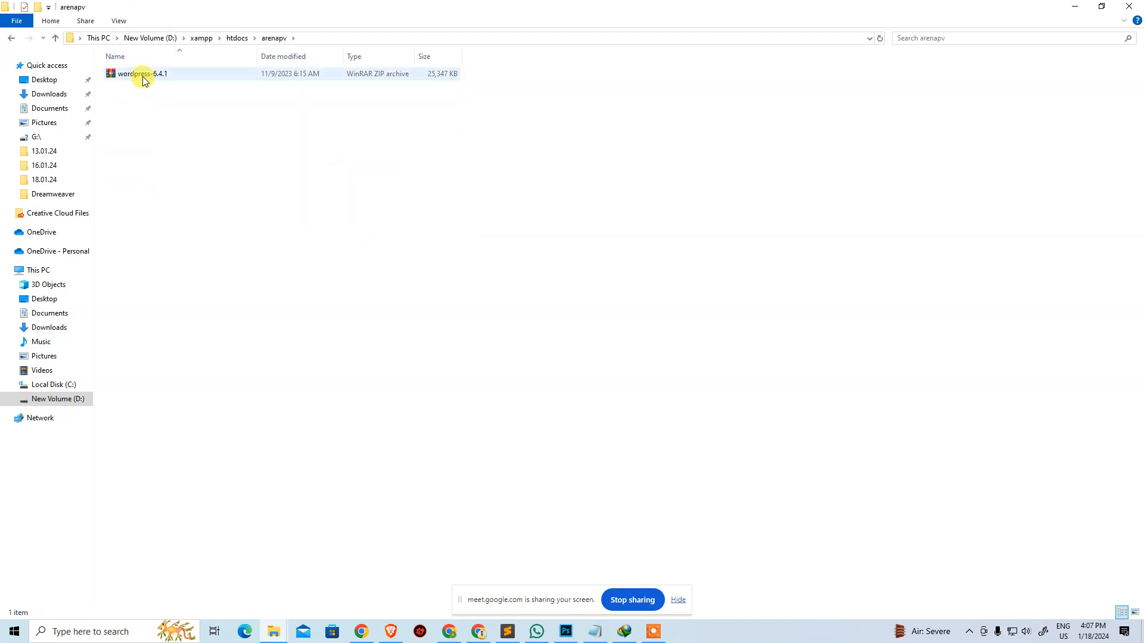
Extract the wordpress-6.4.1 archive directly into arenapv and open the extracted wordpress folder.
left_click(143, 77)
right_click(154, 76)
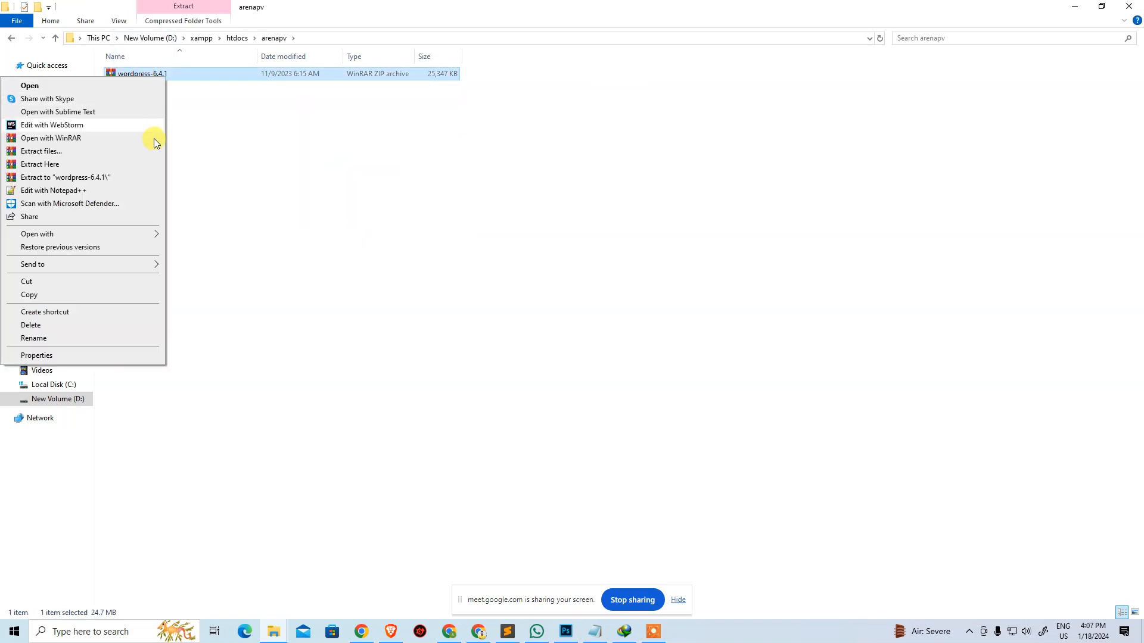
left_click(94, 164)
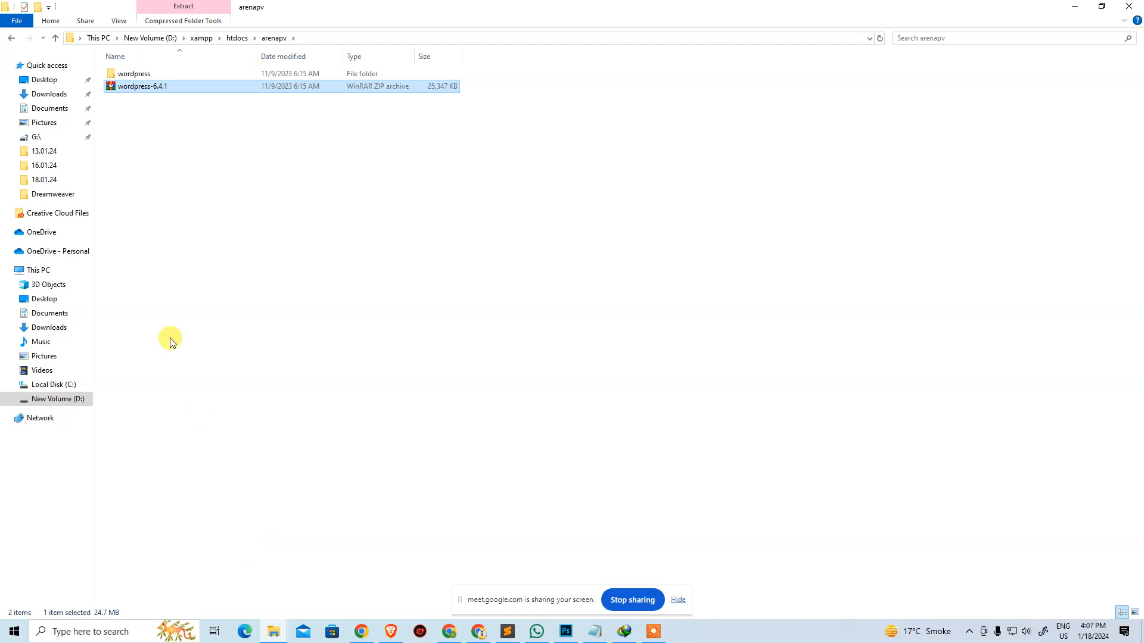
double_click(133, 74)
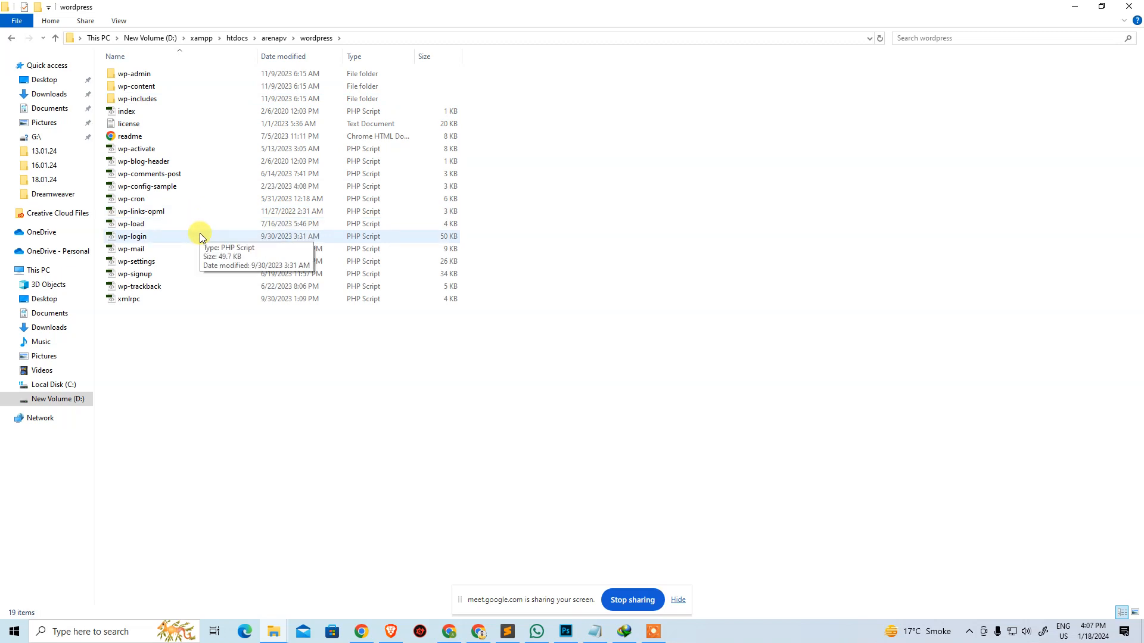
Copy the wordpress-6.4.1 archive from arenapv back into htdocs and reopen the arenapv folder.
left_click(273, 38)
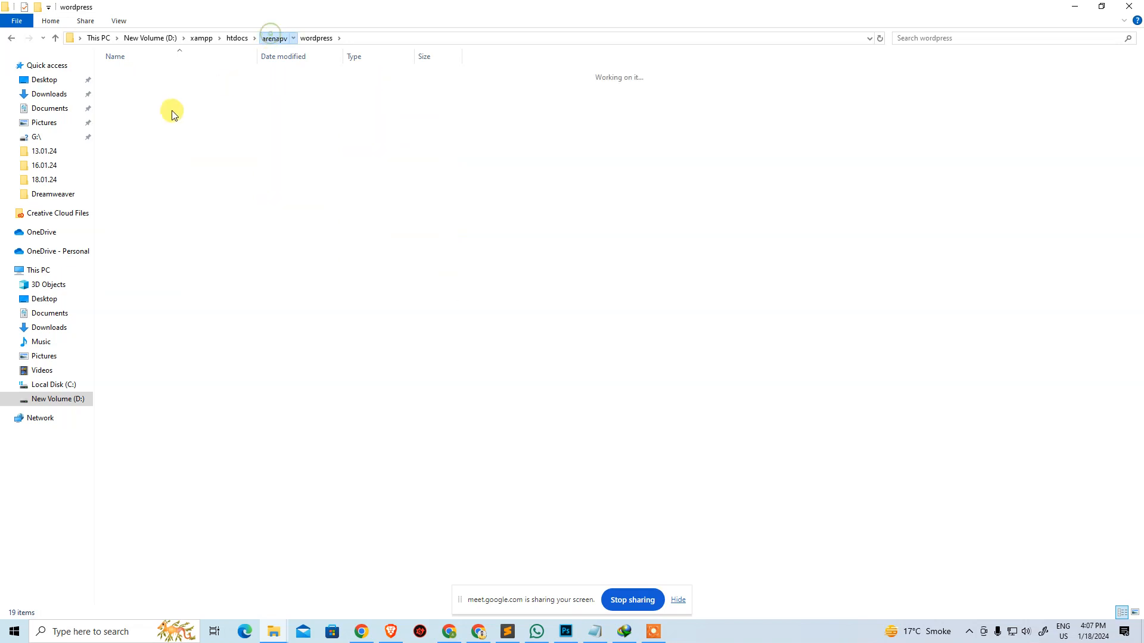
left_click(158, 89)
left_click(235, 39)
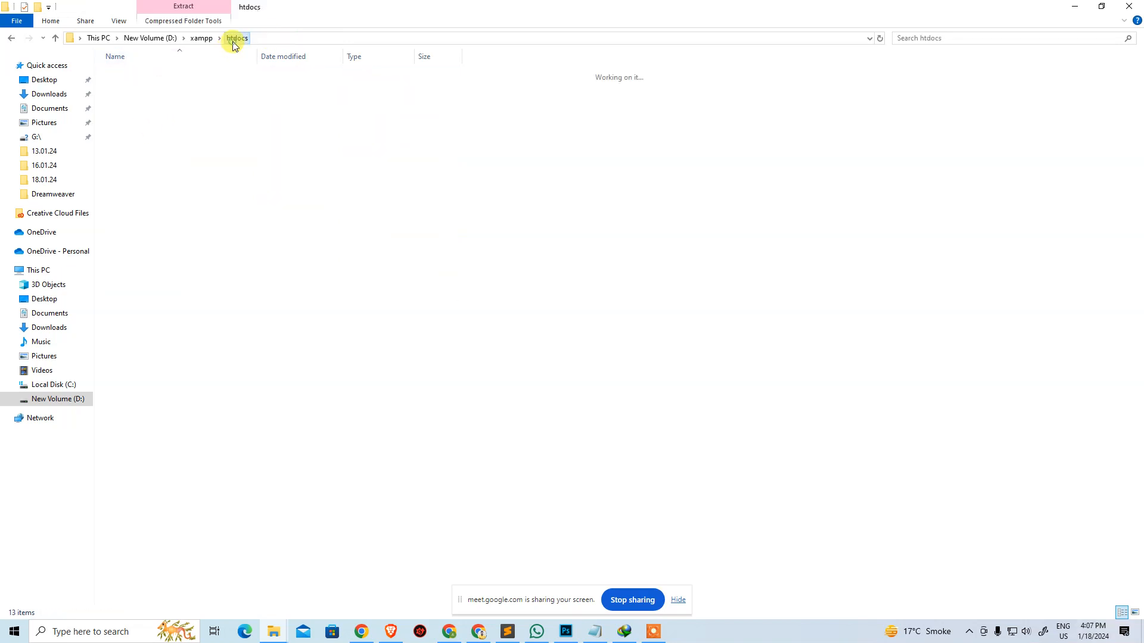
key("ctrl+v")
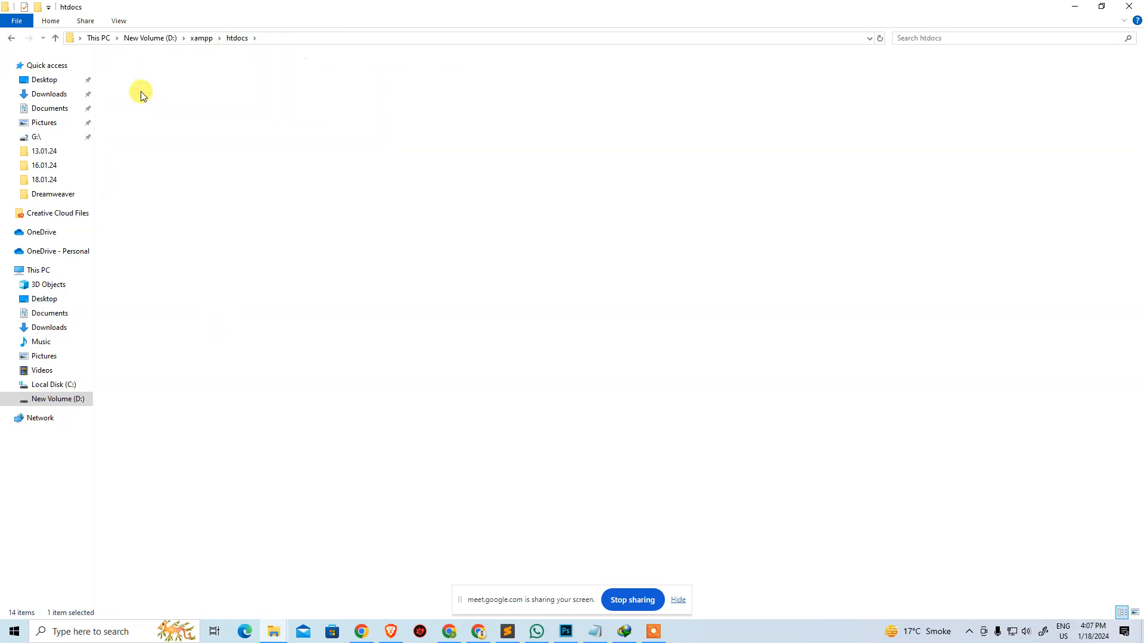
double_click(141, 95)
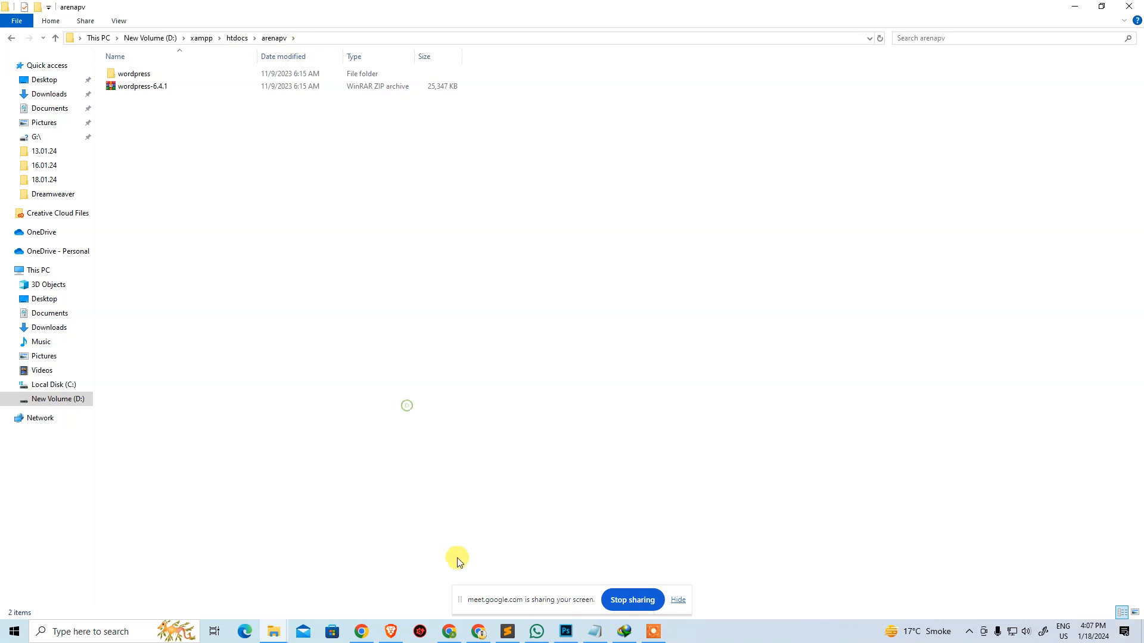
Launch the XAMPP Control Panel and start the Apache and MySQL modules.
key("super")
type("xa")
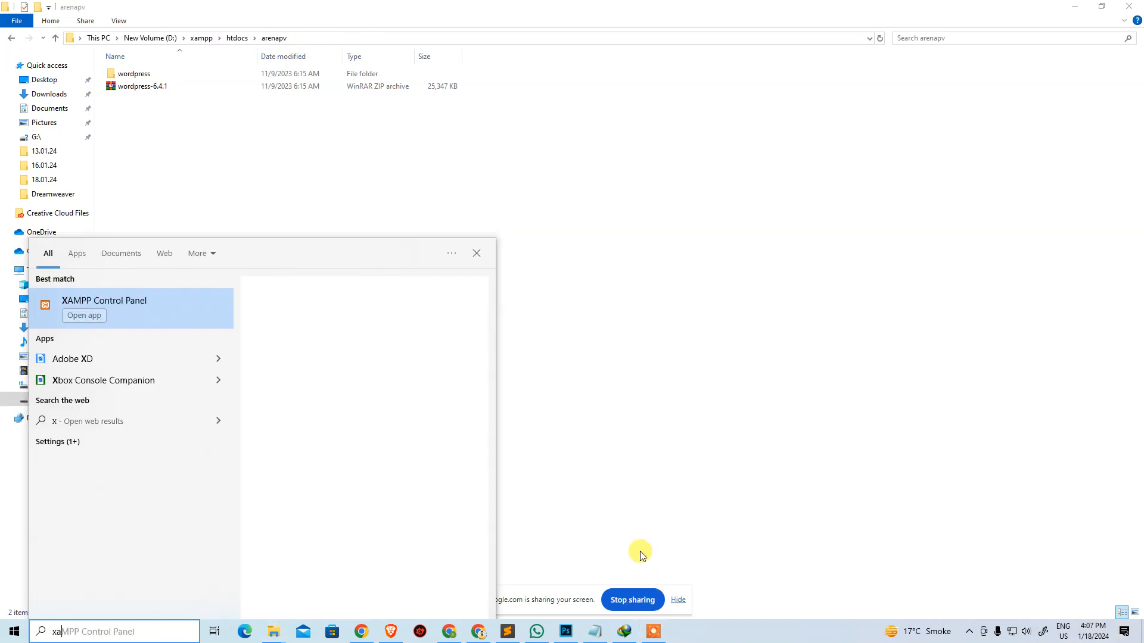
key("Return")
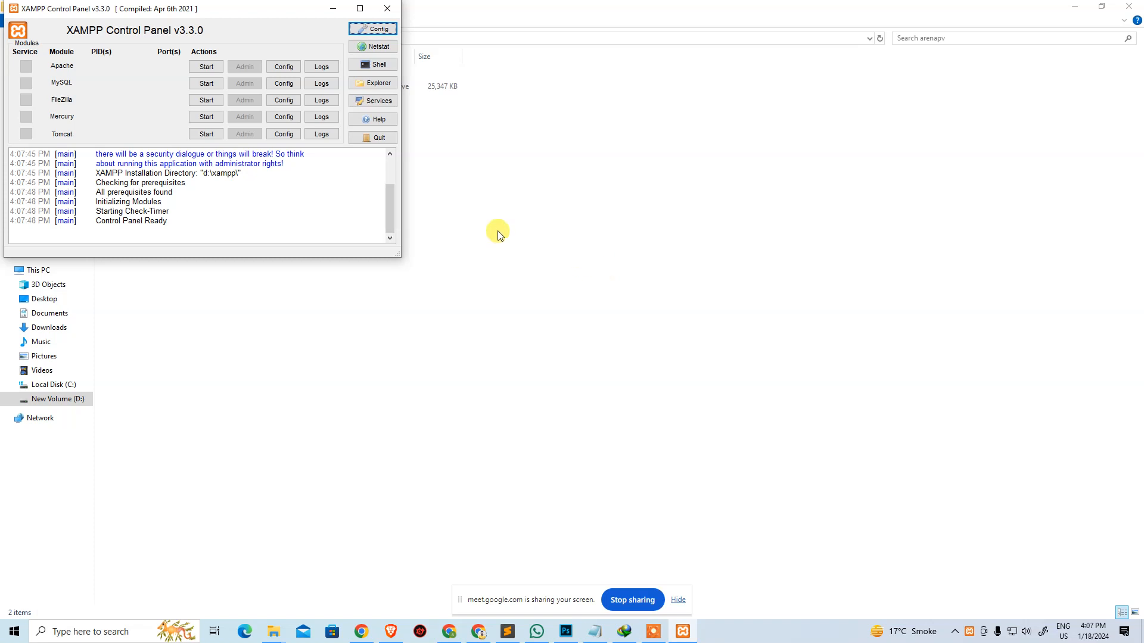
left_click(212, 65)
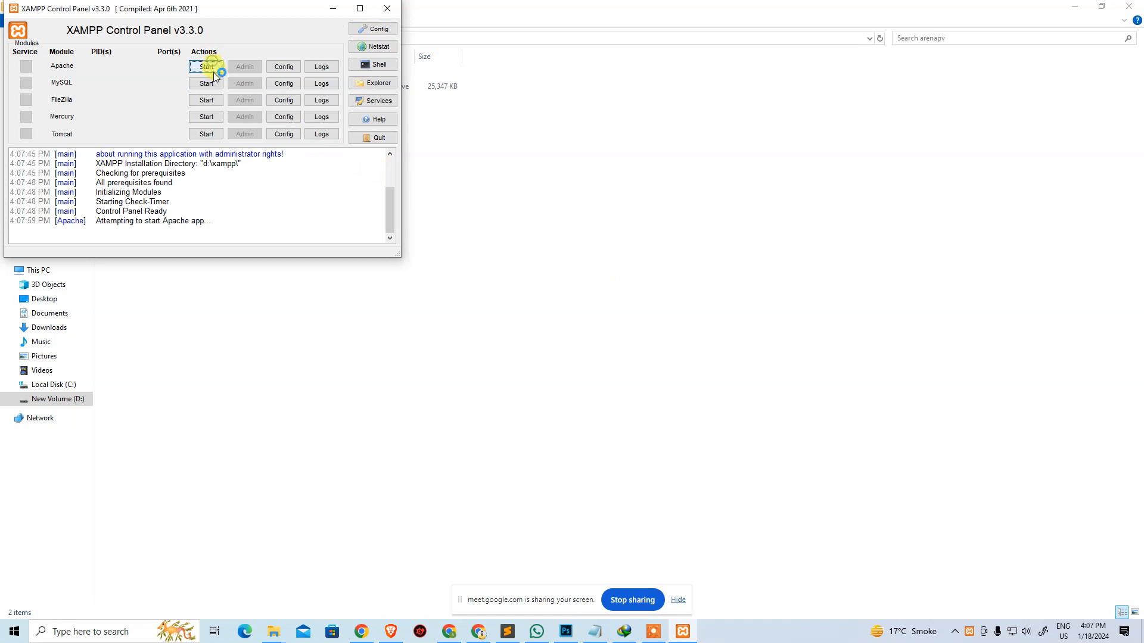
left_click(211, 85)
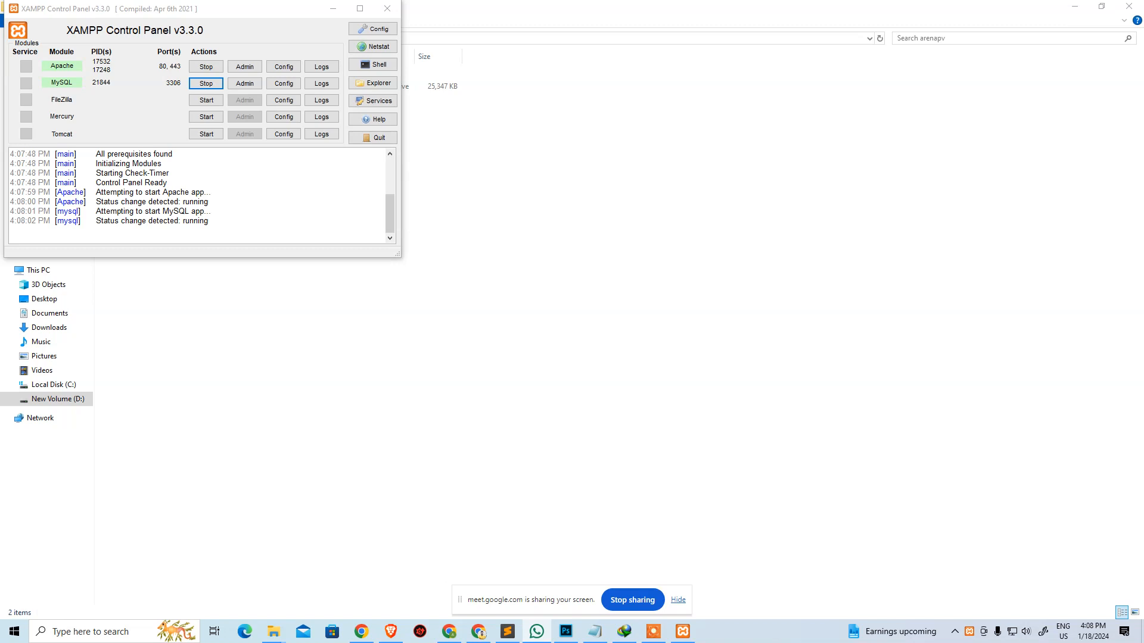
Open phpMyAdmin from the MySQL module at 100% zoom and create a database named arenapv.
left_click(244, 83)
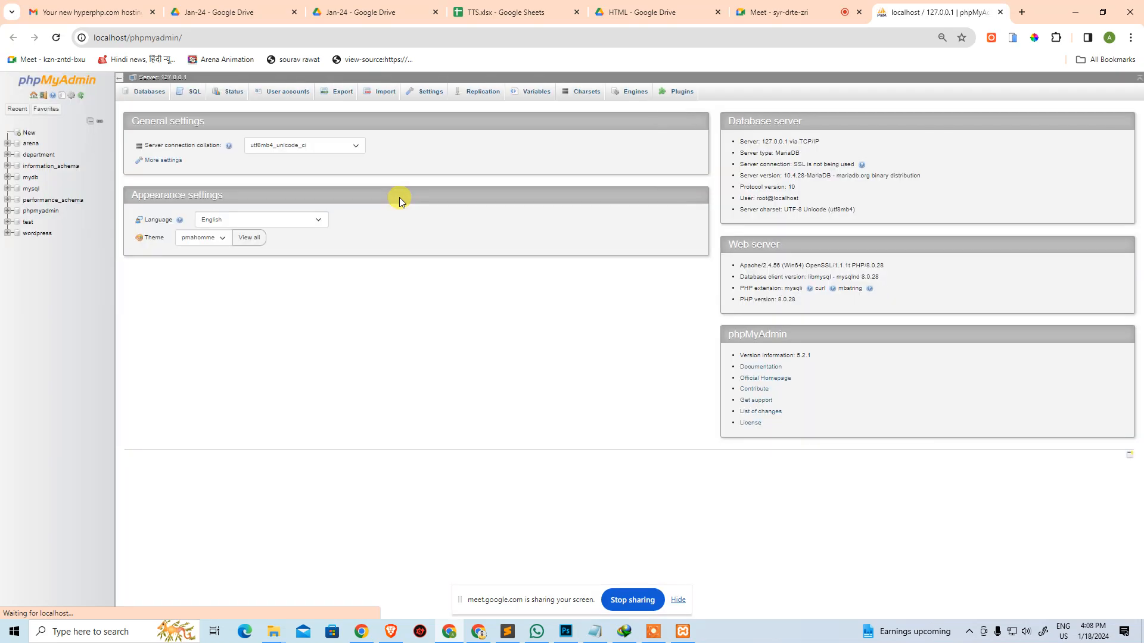
key("ctrl+0")
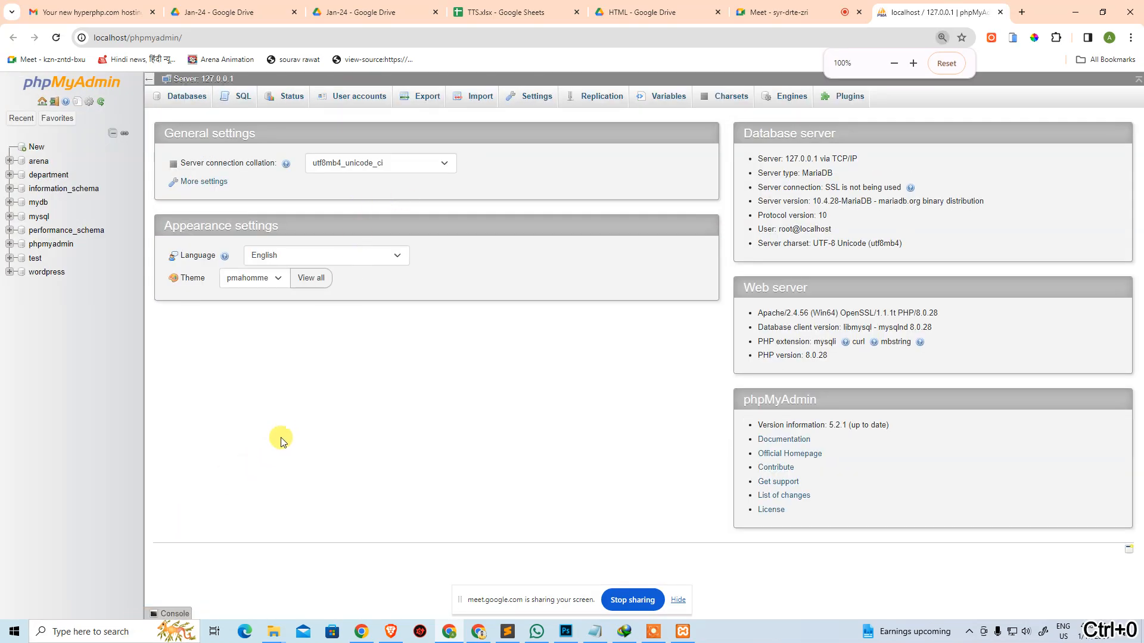
left_click(170, 99)
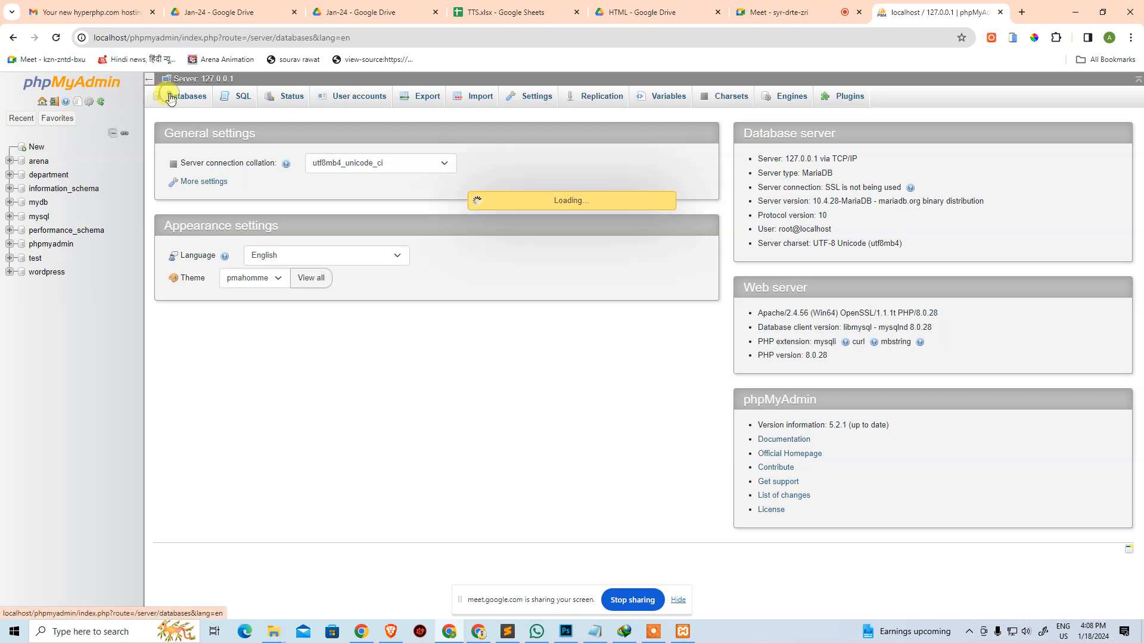
left_click(254, 192)
type("ar")
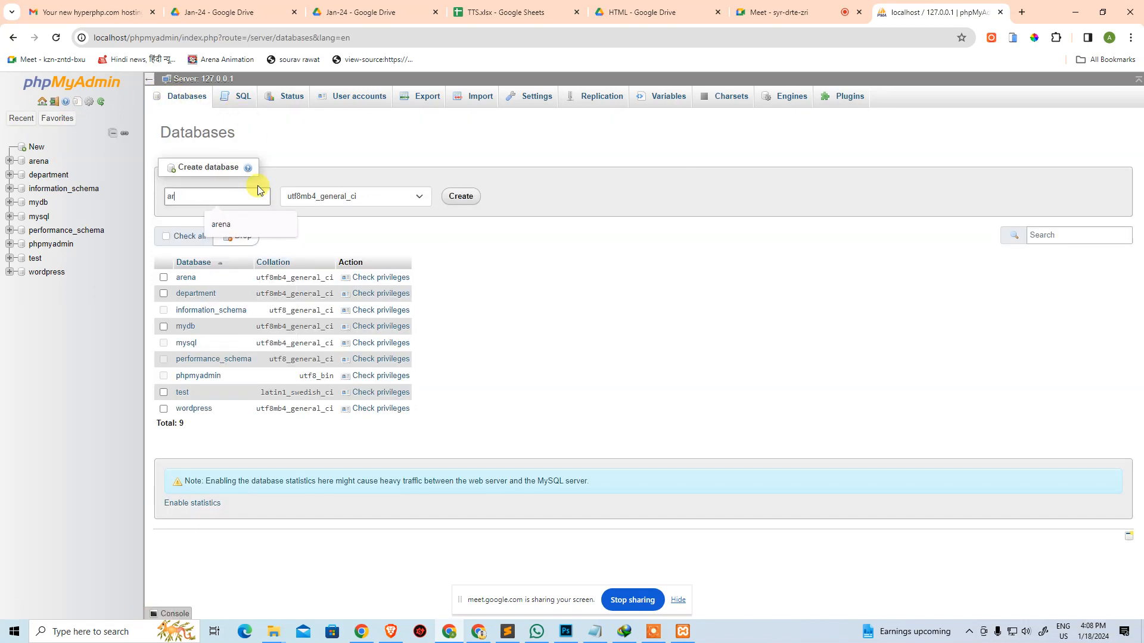
type("enap")
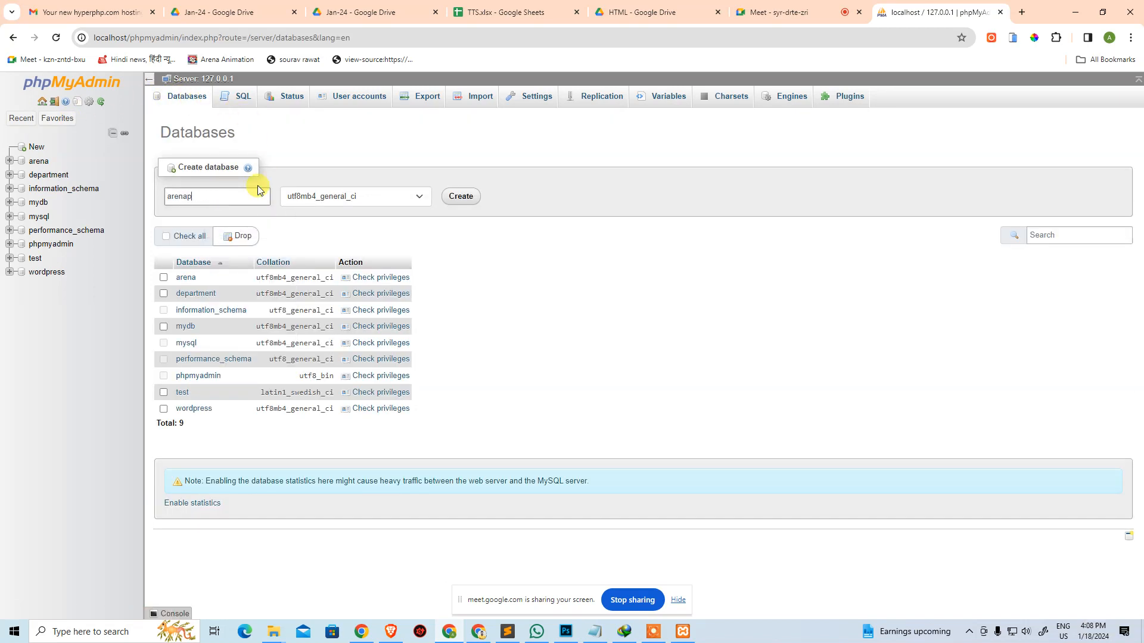
type("v")
left_click(456, 196)
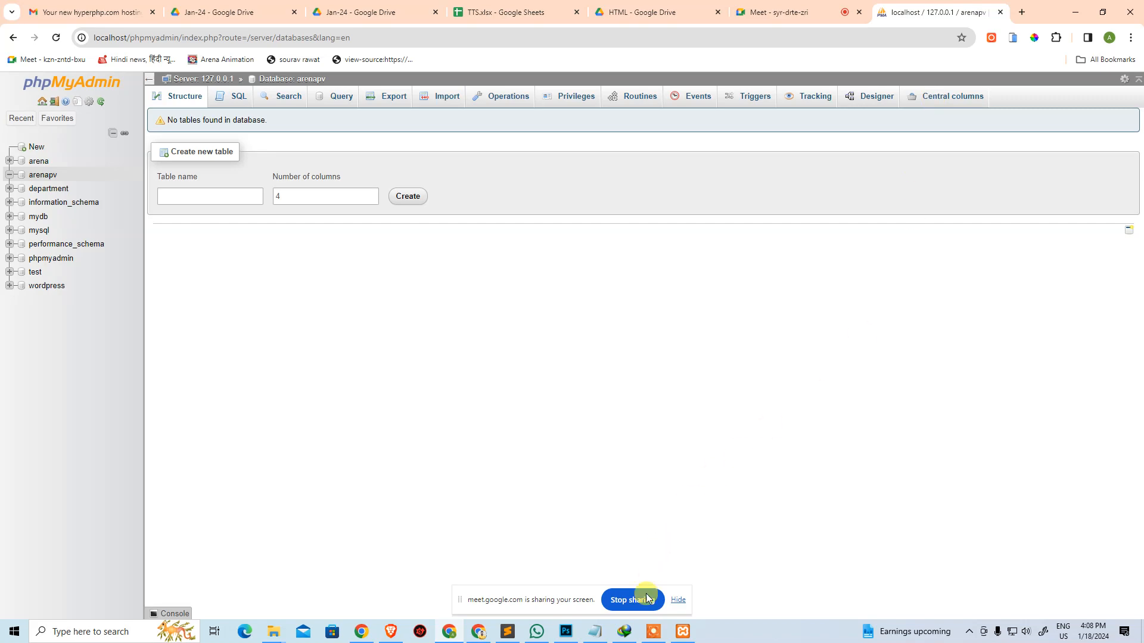
Open the Apache admin page from the XAMPP Control Panel and change its address to localhost/arenapv.
left_click(683, 631)
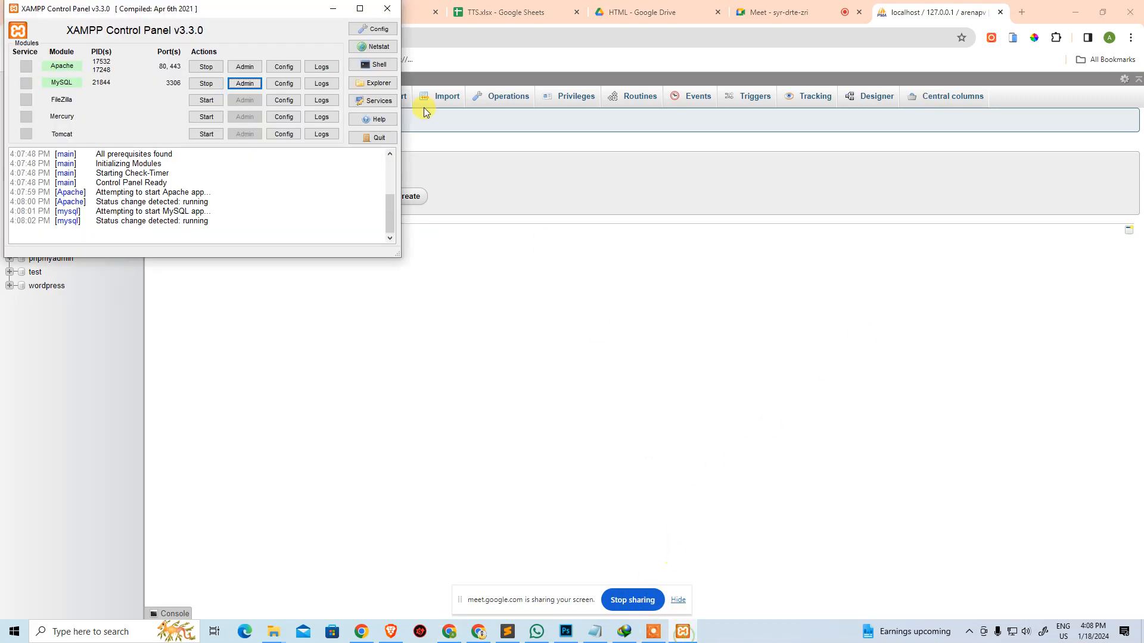
left_click(245, 67)
left_click(262, 37)
key("ctrl+shift+Left")
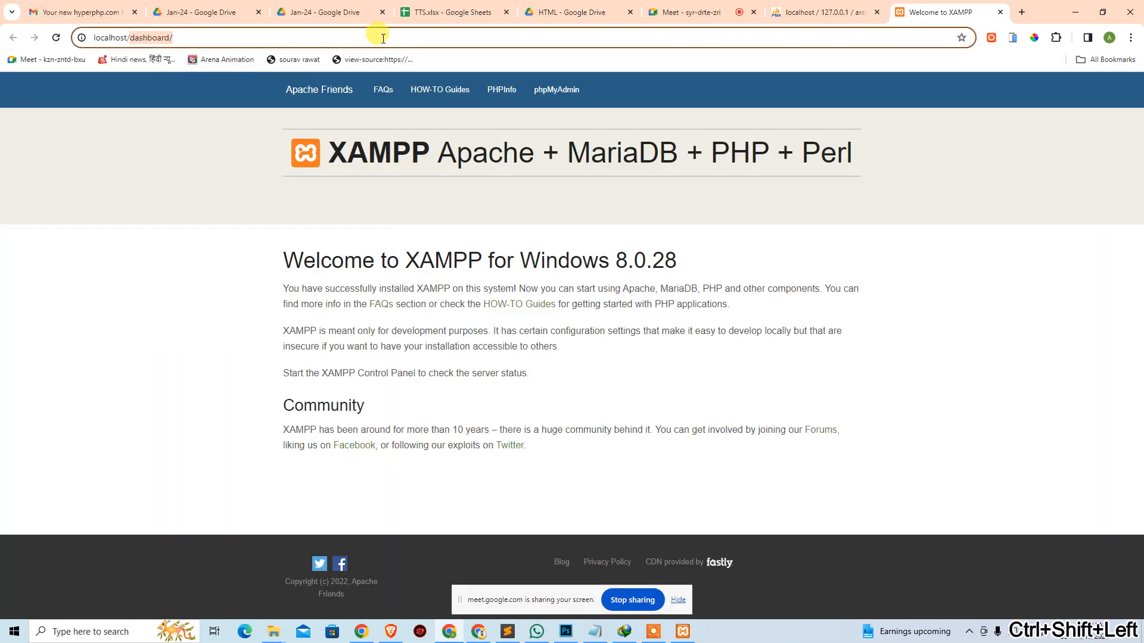
type("are")
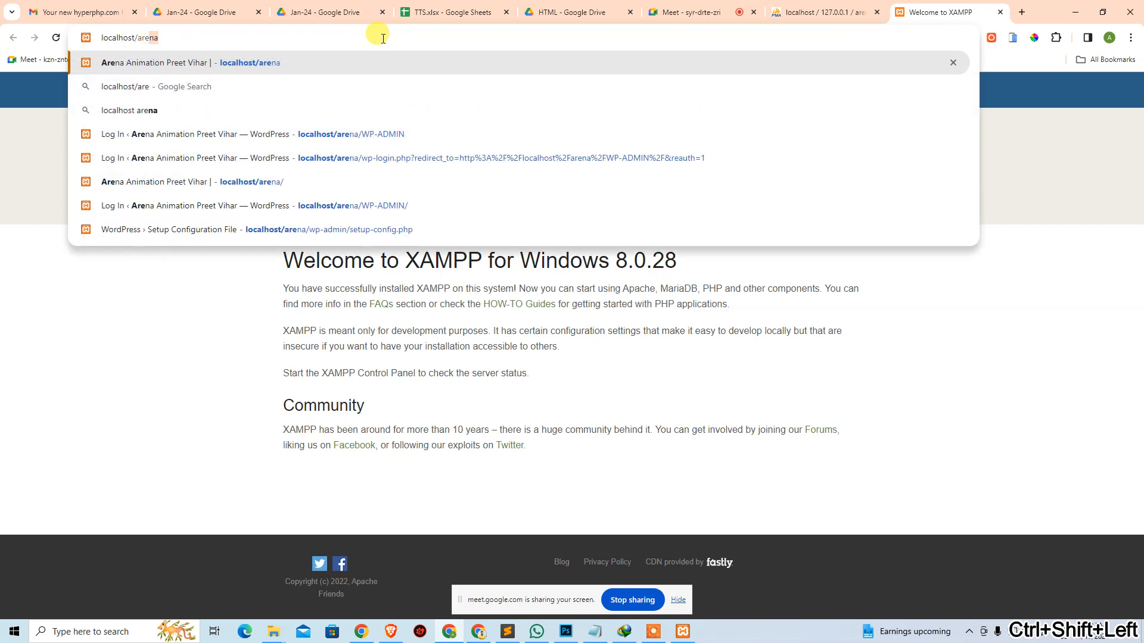
type("napv")
key("Return")
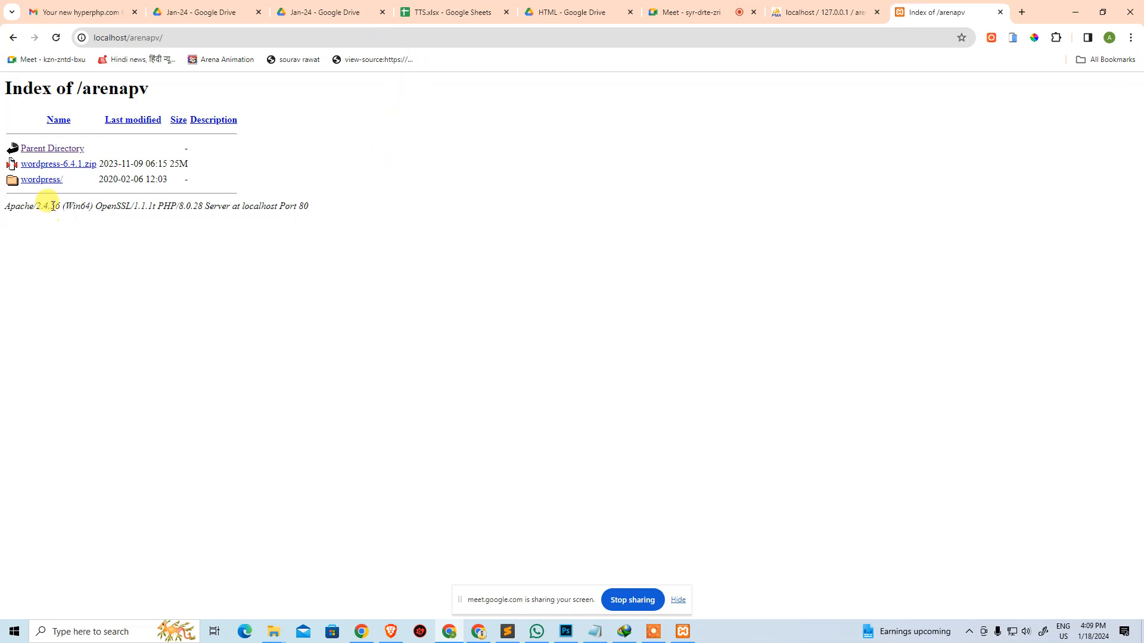
In File Explorer, delete the wordpress-6.4.1 archive from the arenapv folder inside htdocs.
left_click(274, 631)
left_click(375, 576)
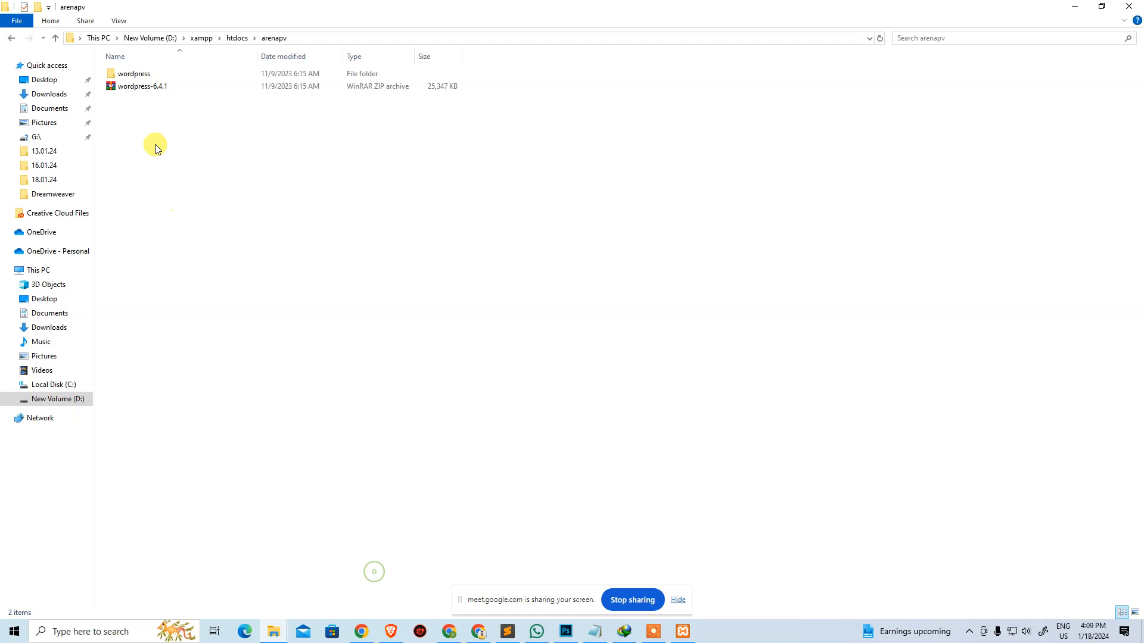
left_click(159, 86)
left_click(237, 38)
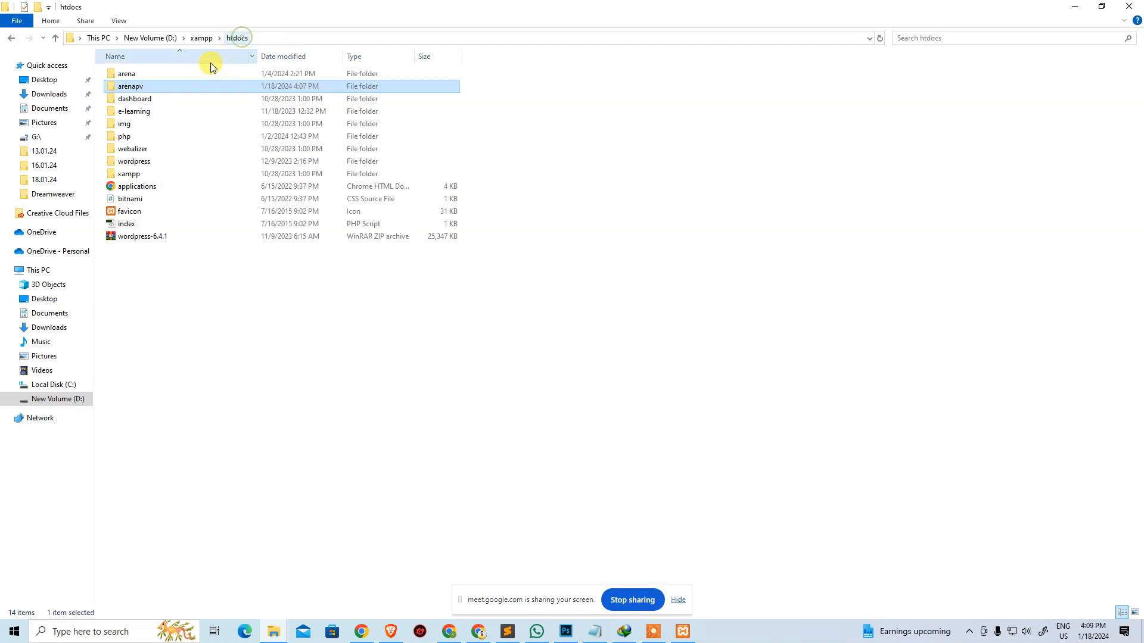
double_click(178, 84)
key("Delete")
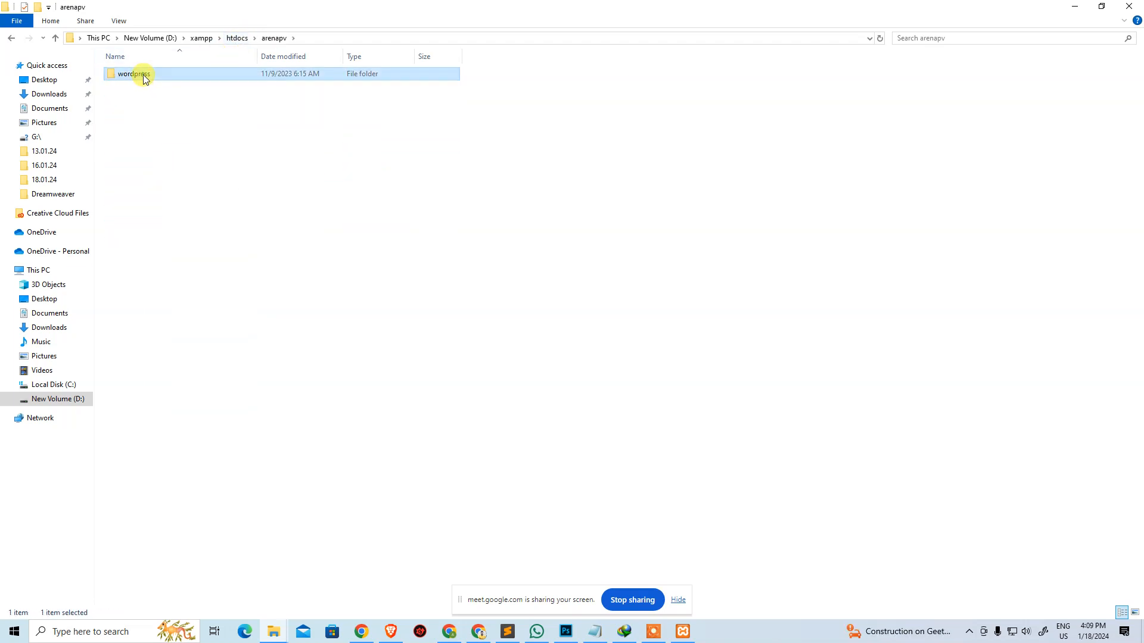
Move all files from the wordpress subfolder up into arenapv and delete the emptied wordpress folder.
double_click(142, 74)
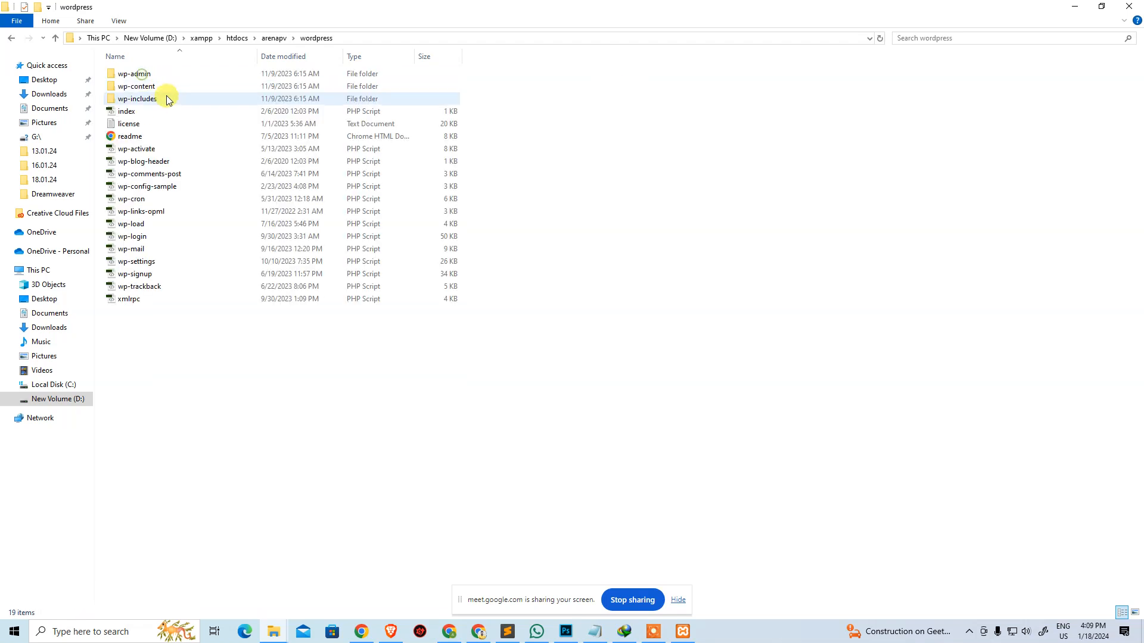
key("ctrl+a")
key("ctrl+x")
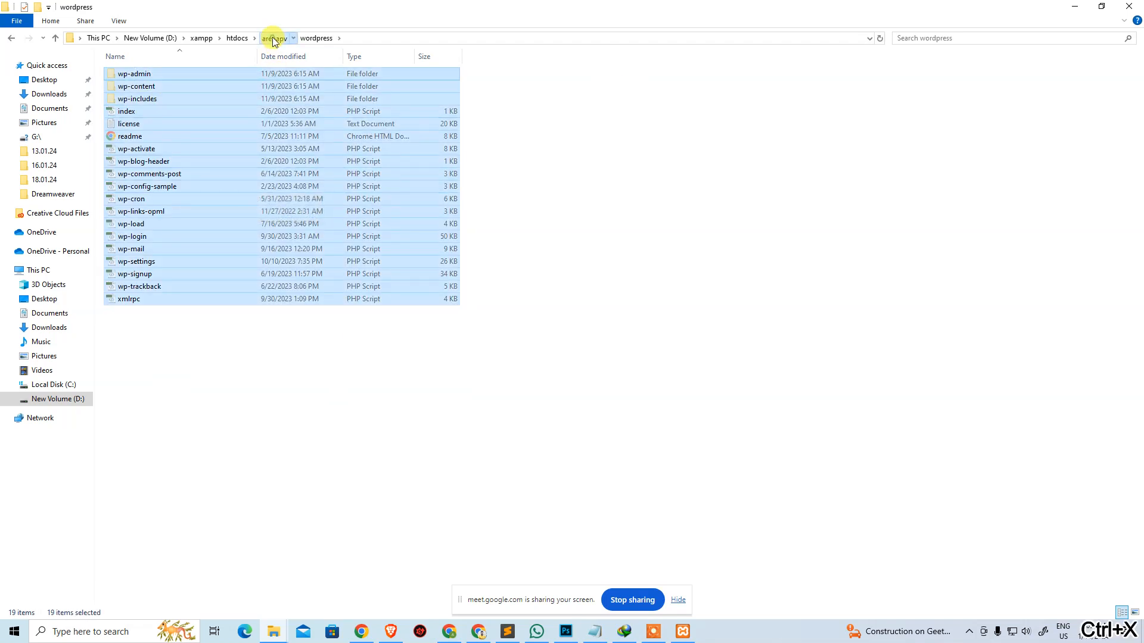
left_click(274, 38)
key("ctrl+v")
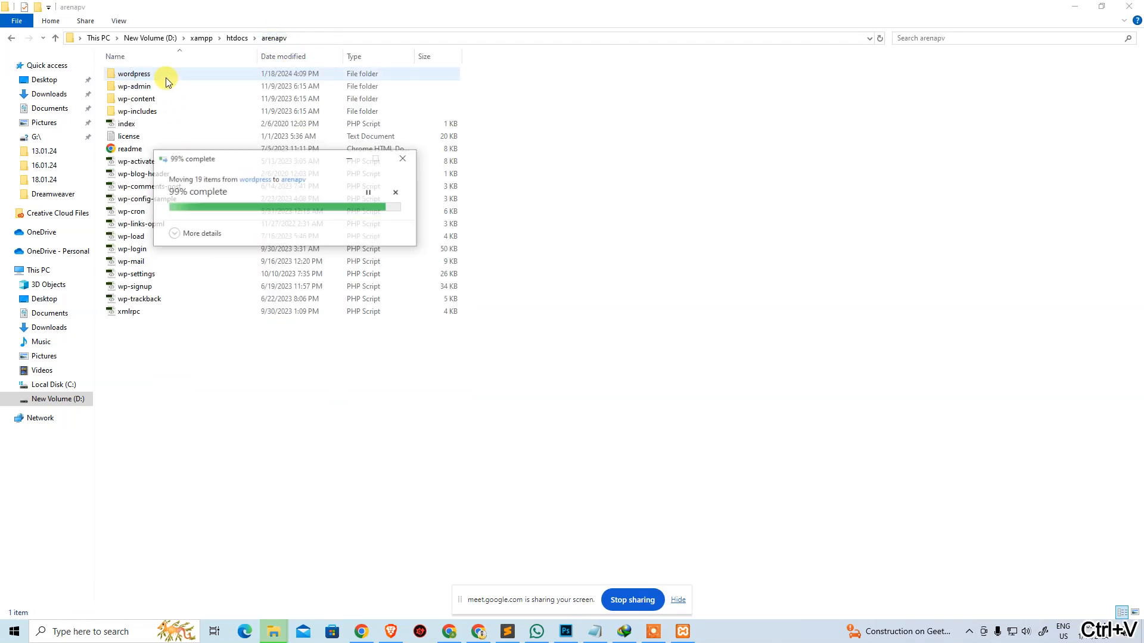
left_click(166, 77)
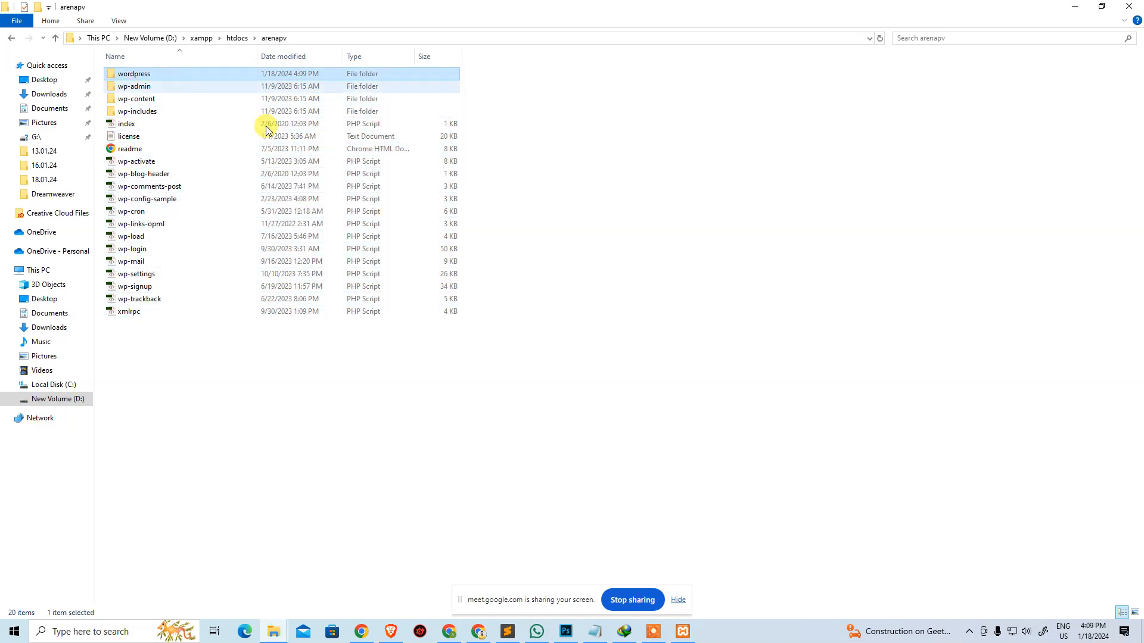
key("Delete")
Reload localhost/arenapv in the browser and continue the WordPress setup in English (United States) to the database connection form.
key("alt+Tab")
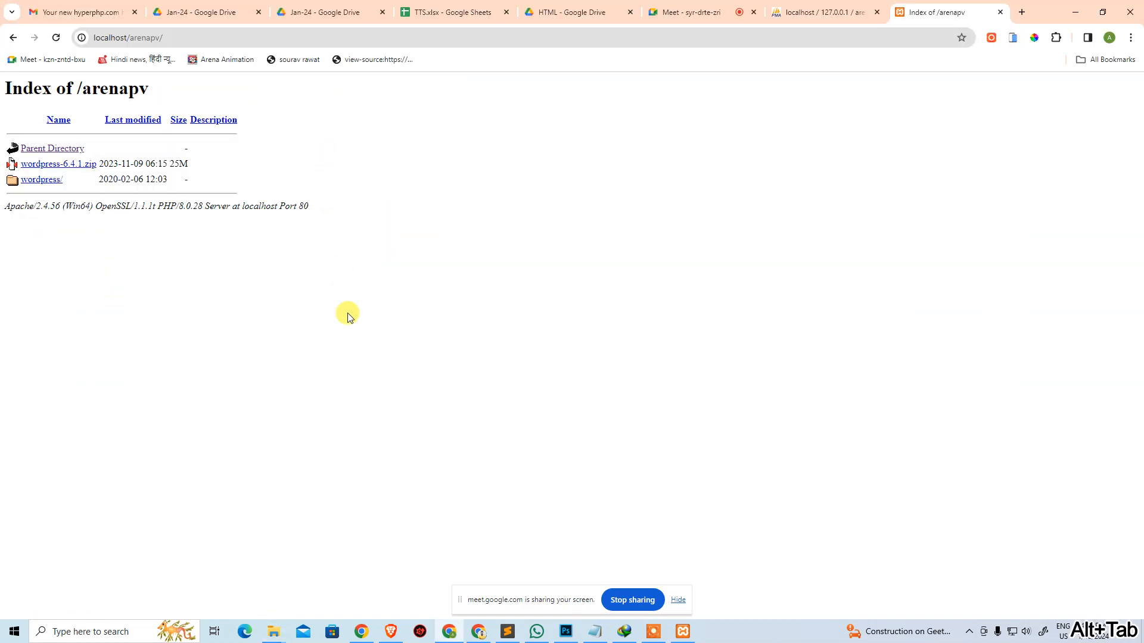
key("F5")
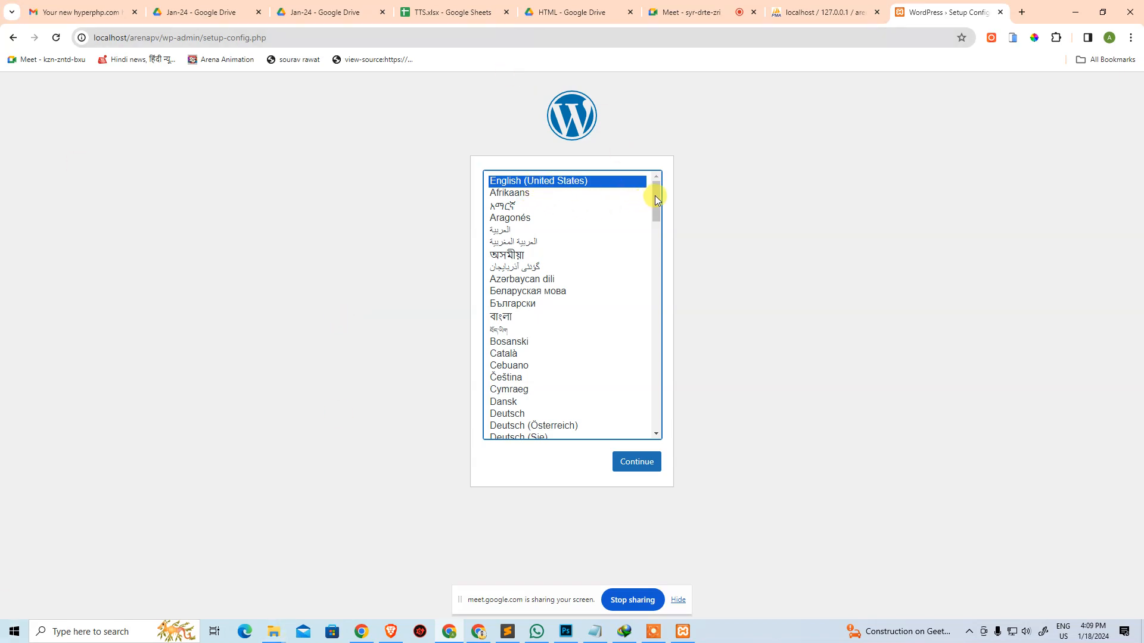
left_click_drag(656, 198, 654, 156)
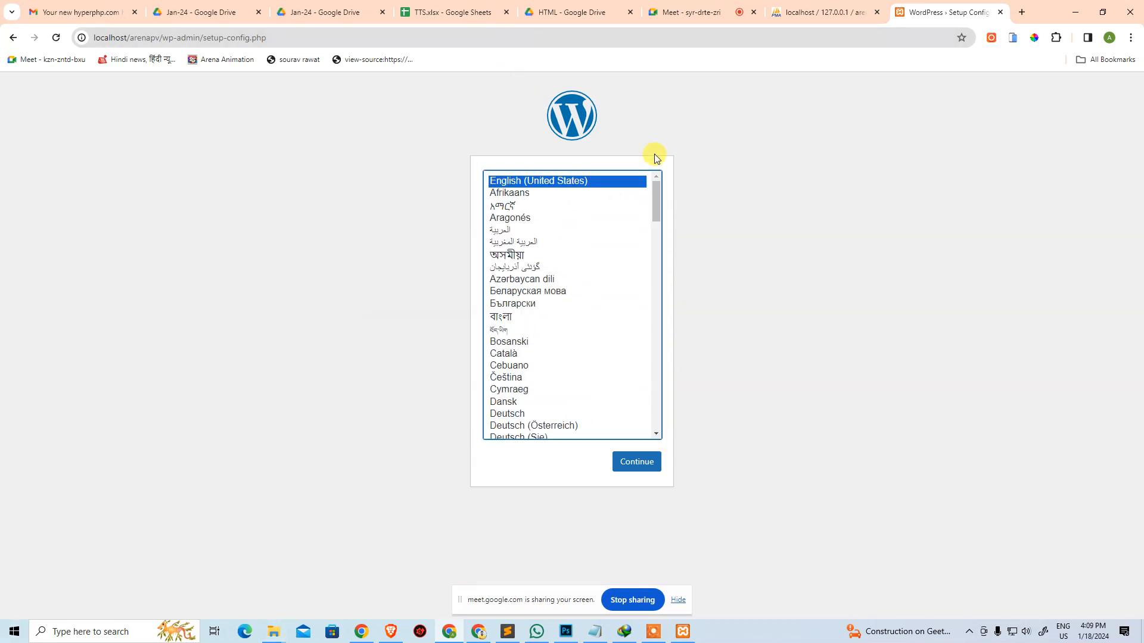
left_click(649, 461)
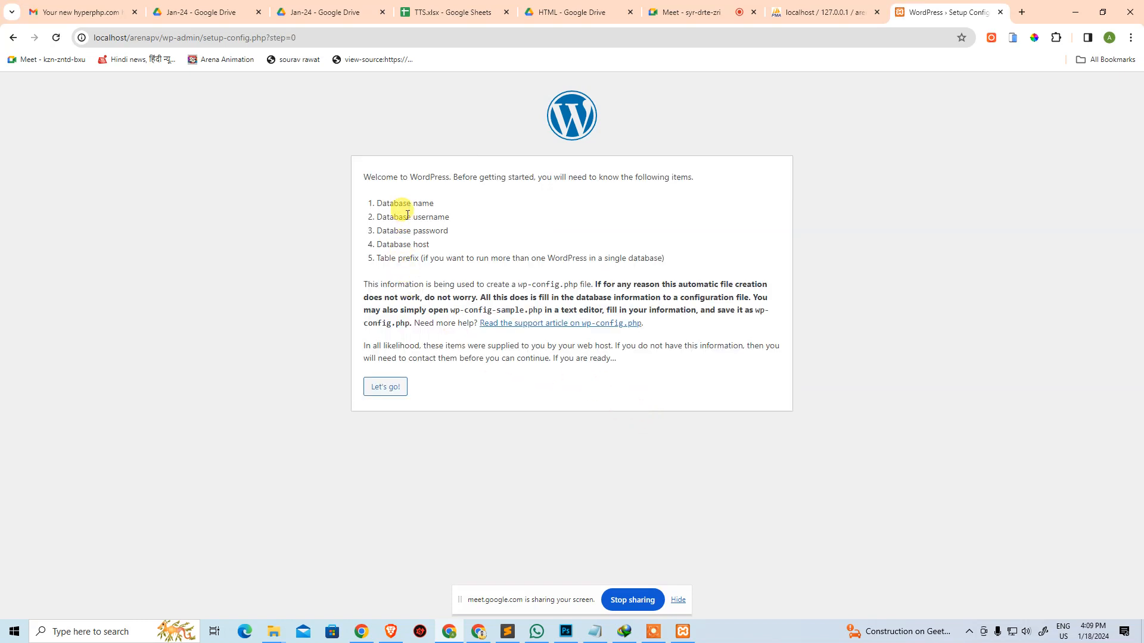
left_click_drag(394, 204, 448, 231)
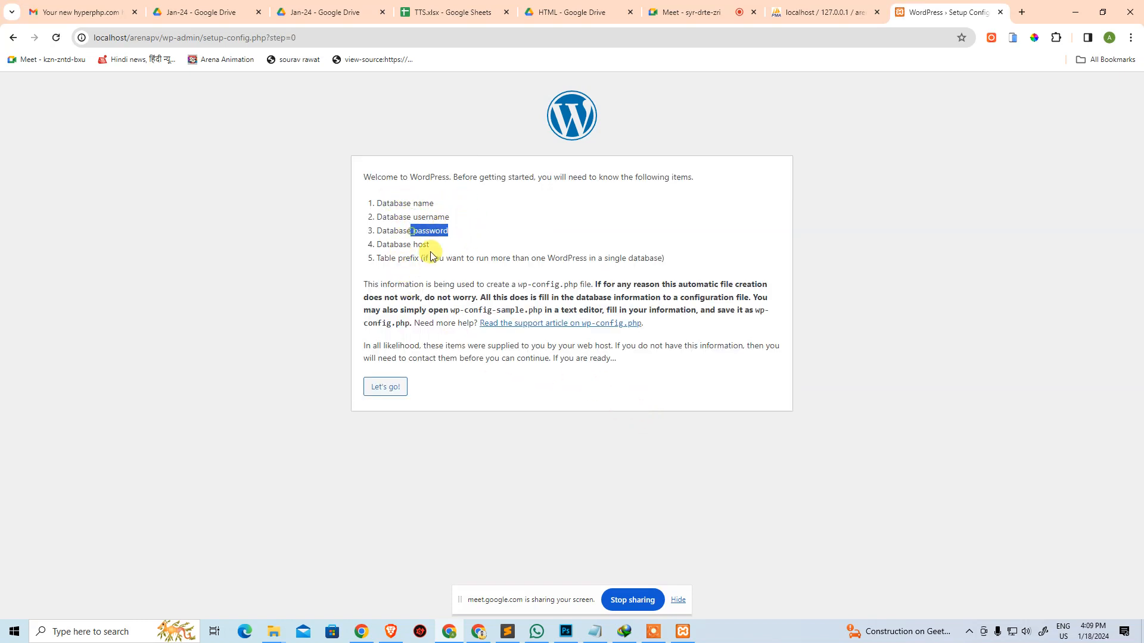
left_click(387, 390)
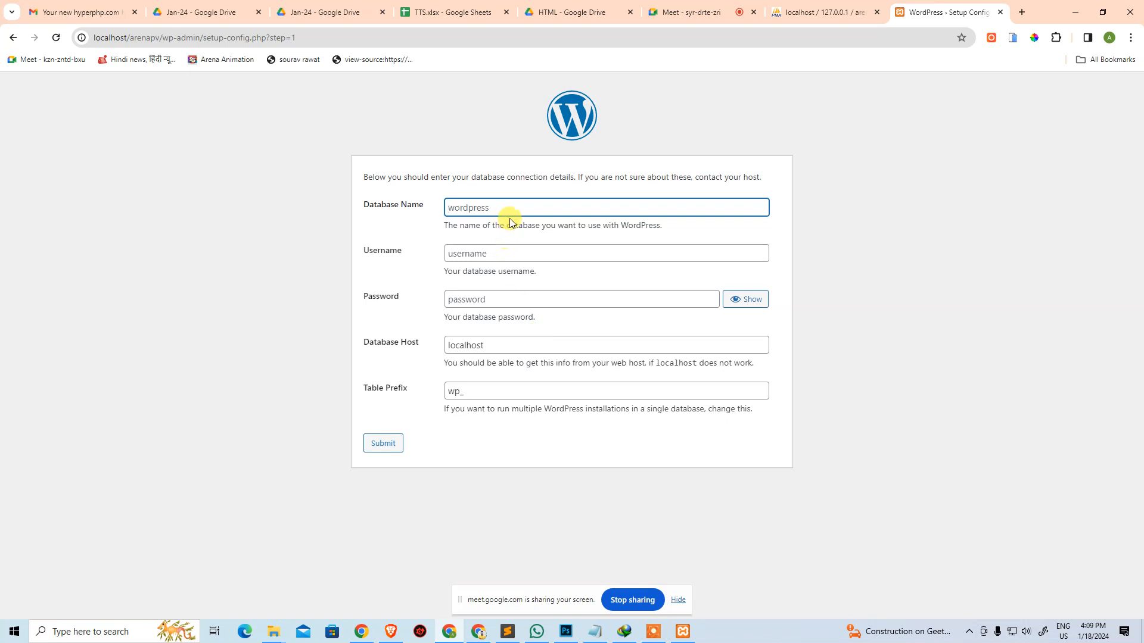
Submit the database connection details with database name arenapv, username root, an empty password and host localhost.
left_click(516, 205)
type("arenapv")
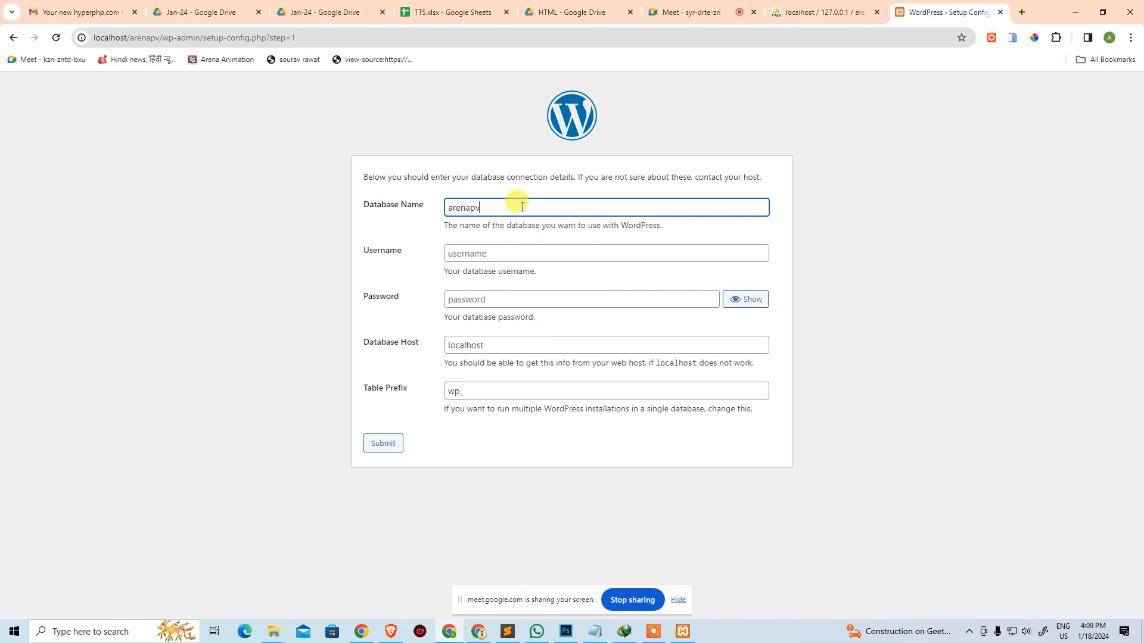
key("Tab")
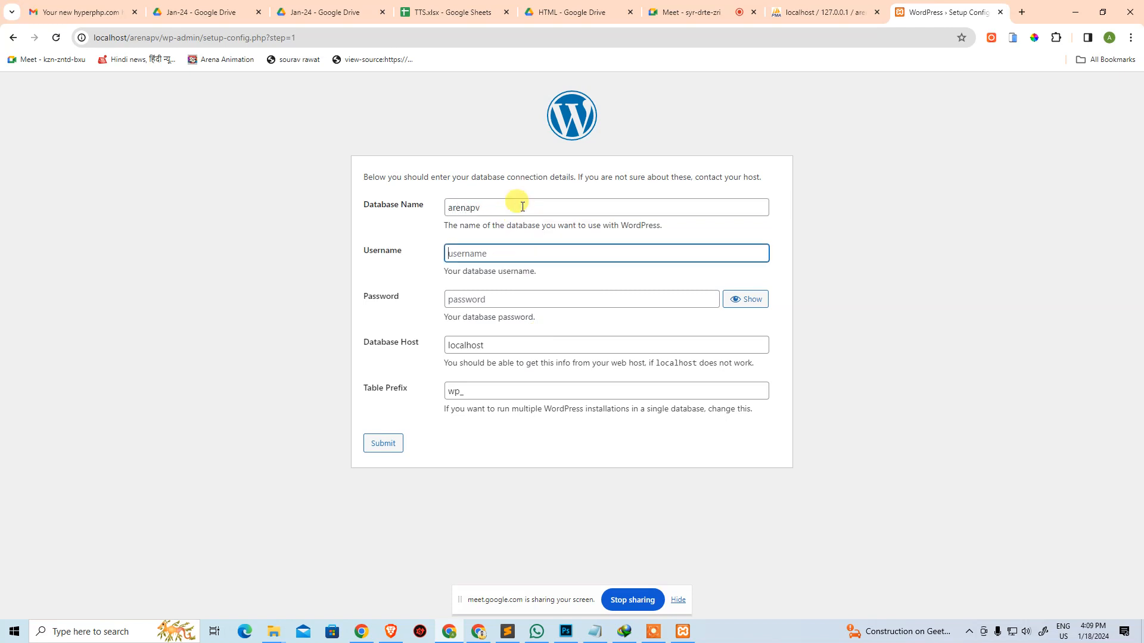
type("root")
key("Tab")
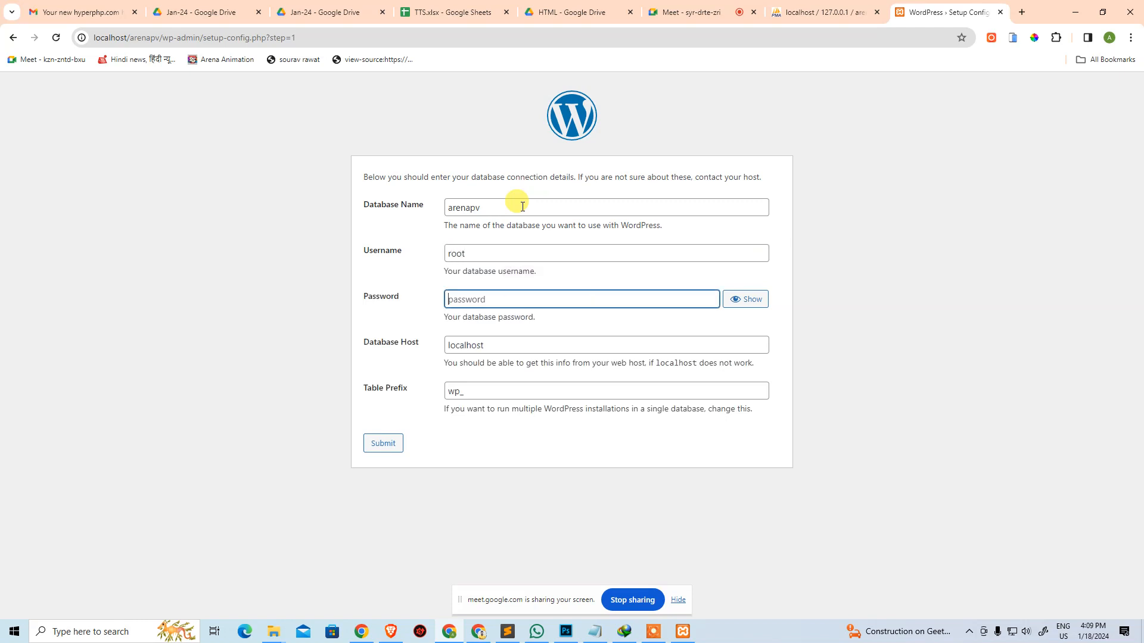
key("Tab")
key("Tab")
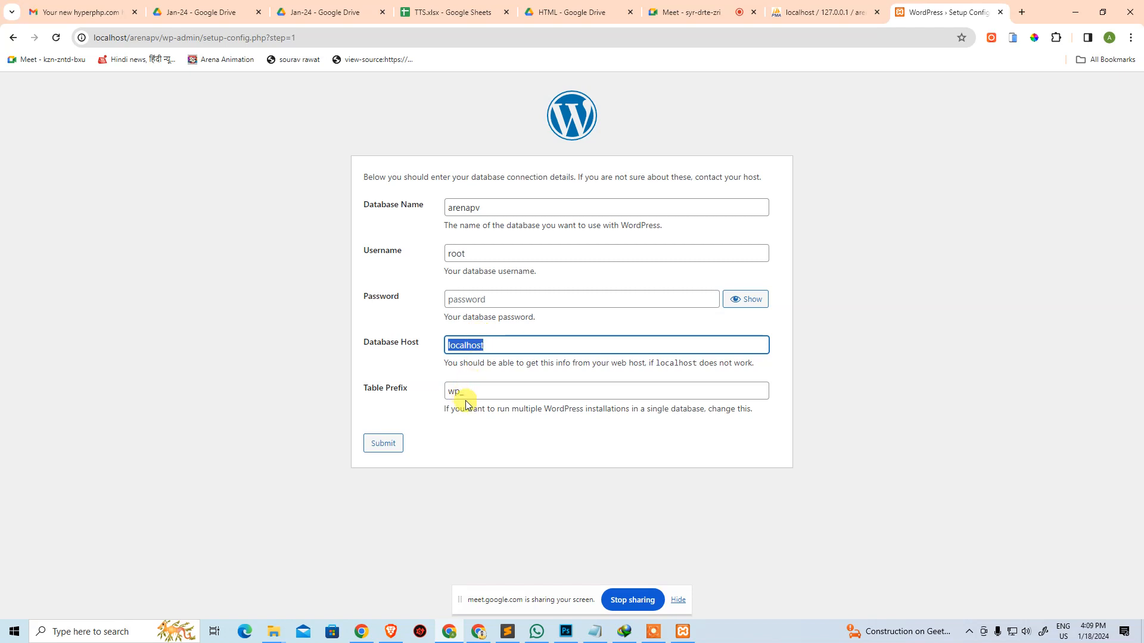
left_click(398, 449)
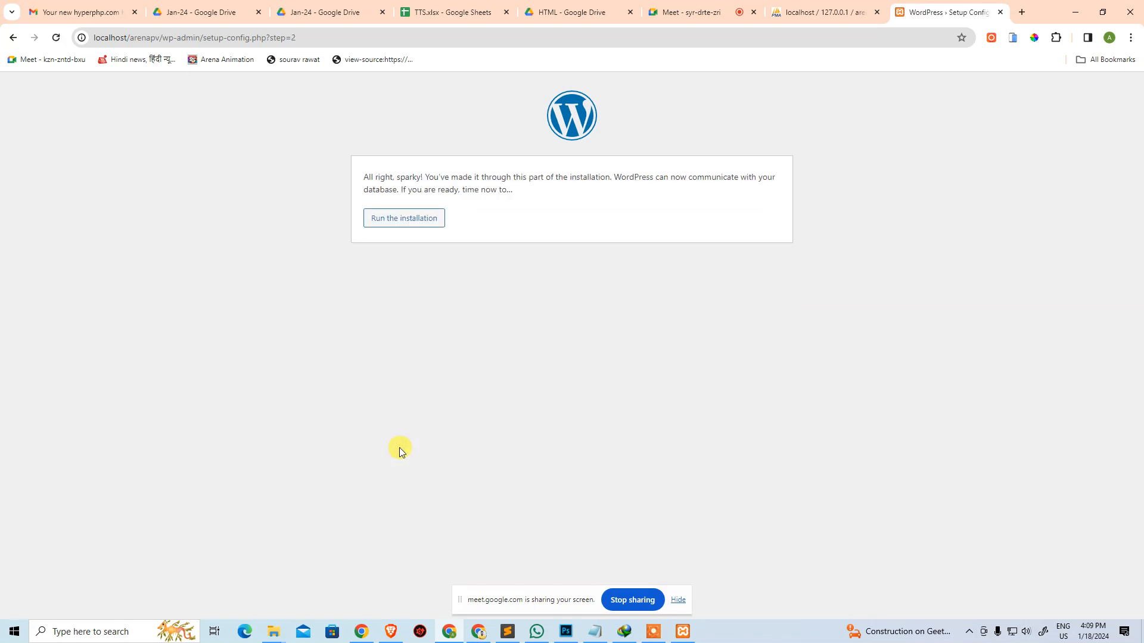
Run the WordPress installation to open the site information form.
left_click_drag(366, 178, 472, 177)
left_click(498, 217)
left_click(418, 228)
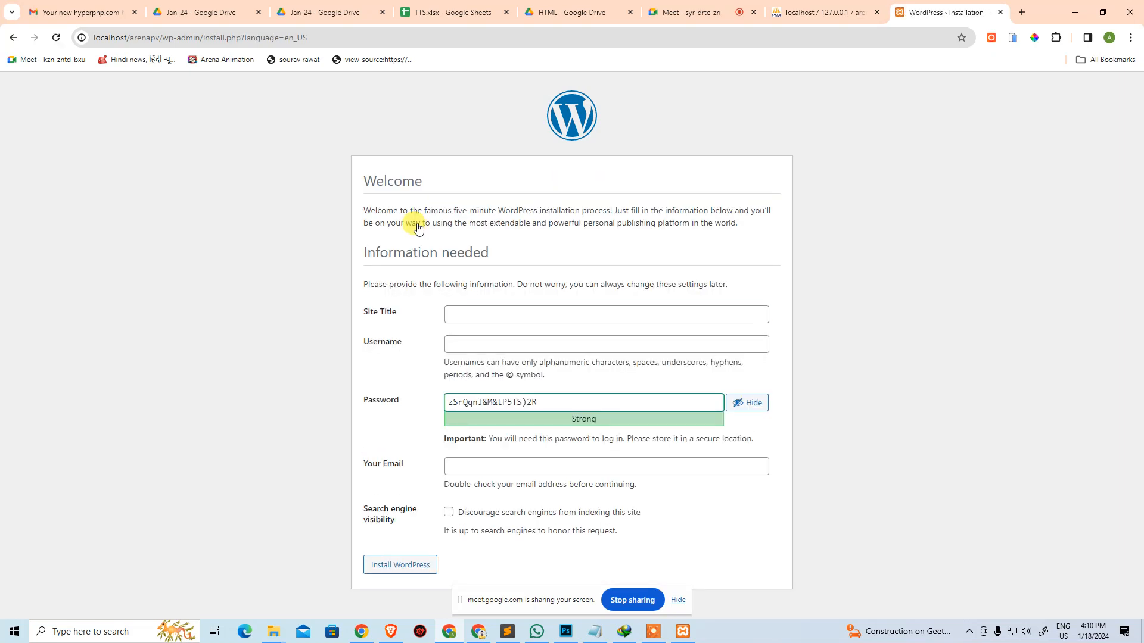
Set the site title to Arena Animation Preet Vihar and the username to admin.
left_click(471, 314)
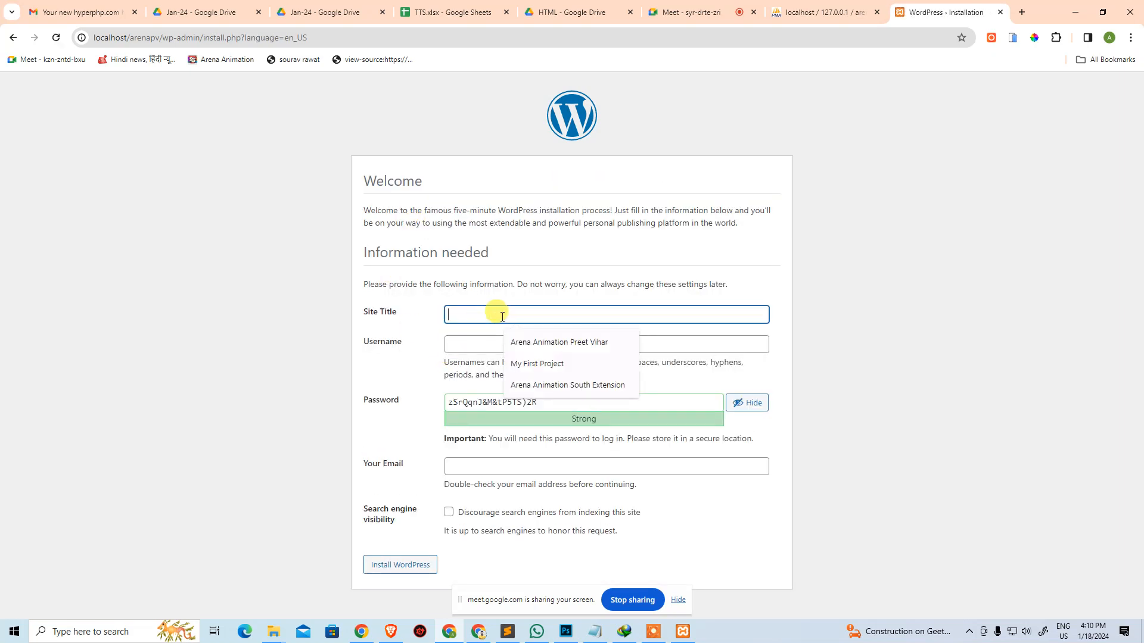
key("Down")
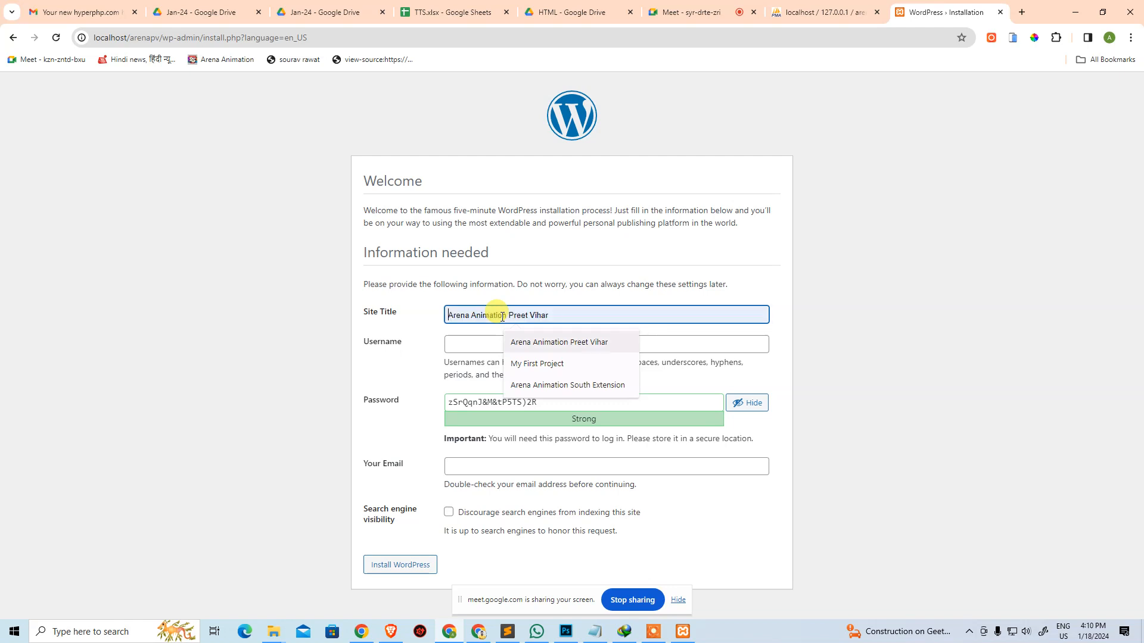
key("Tab")
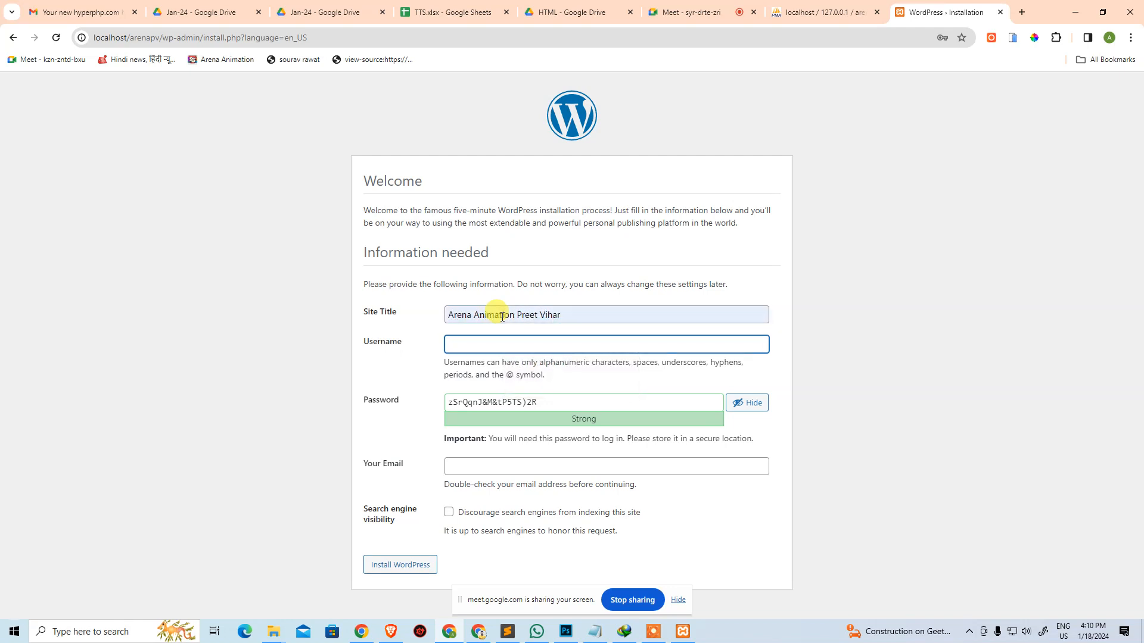
type("admin")
key("Tab")
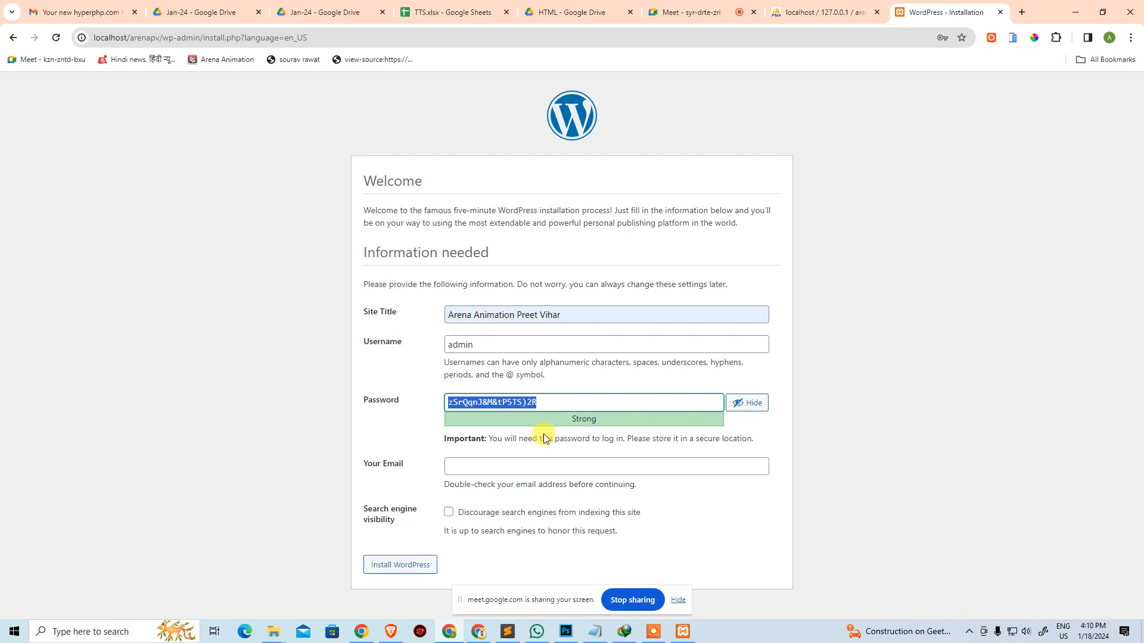
Copy the generated WordPress password and paste it below the last entry in the Wordpress Installation Details note in Notepad.
key("ctrl+c")
left_click(595, 631)
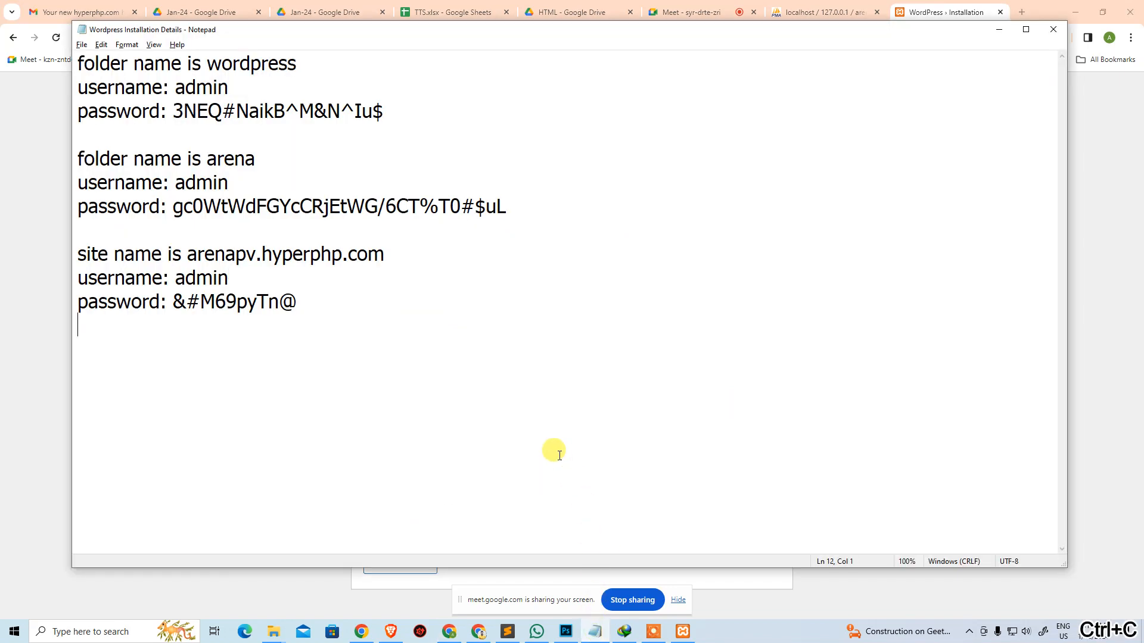
key("Return")
key("Return")
key("ctrl+v")
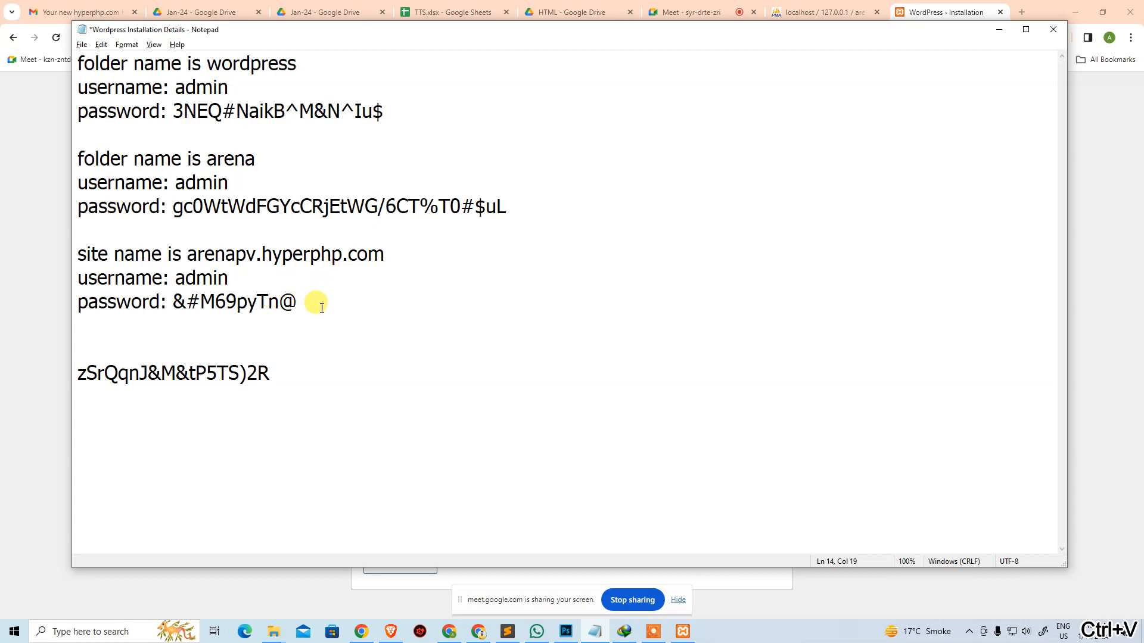
Copy the arena folder's login entry, including its password, and paste it on the blank line above the newly added password.
left_click_drag(508, 208, 80, 159)
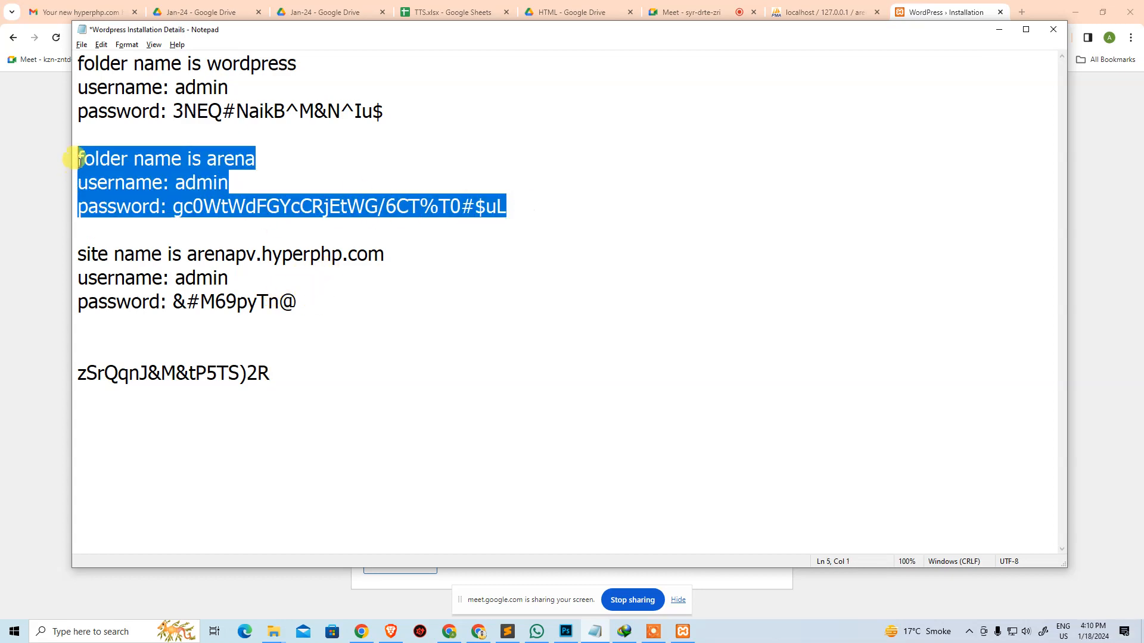
key("ctrl+c")
left_click_drag(295, 374, 104, 349)
left_click(107, 348)
key("ctrl+v")
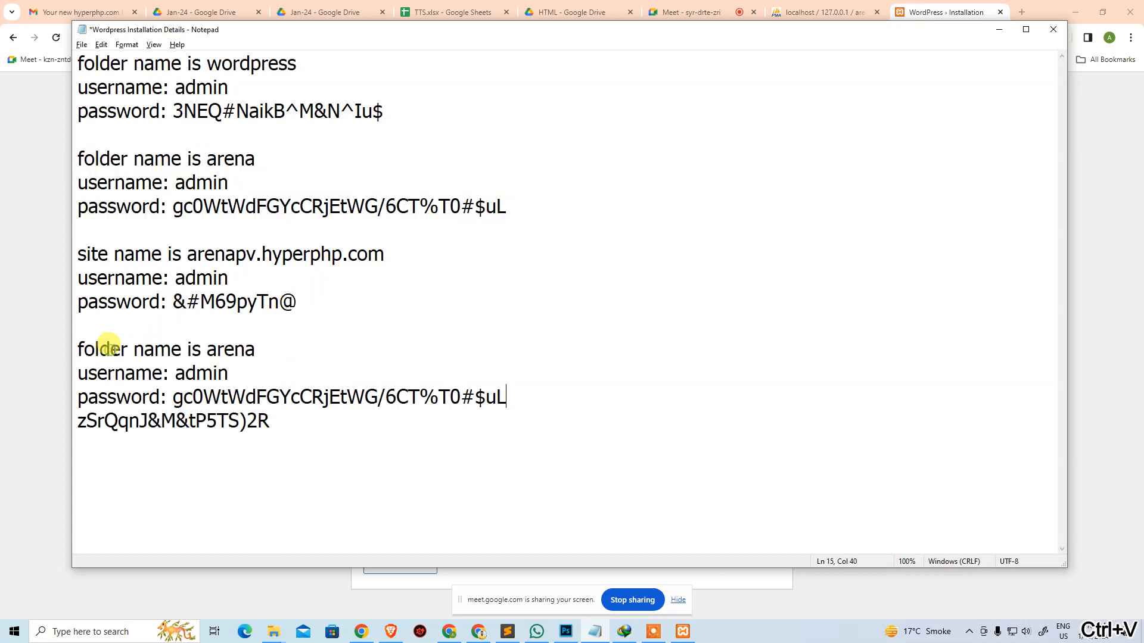
Rename the copied entry's folder to arenapv, replace its old password with the new one below, and return to the WordPress installation page.
left_click(258, 348)
type("pc")
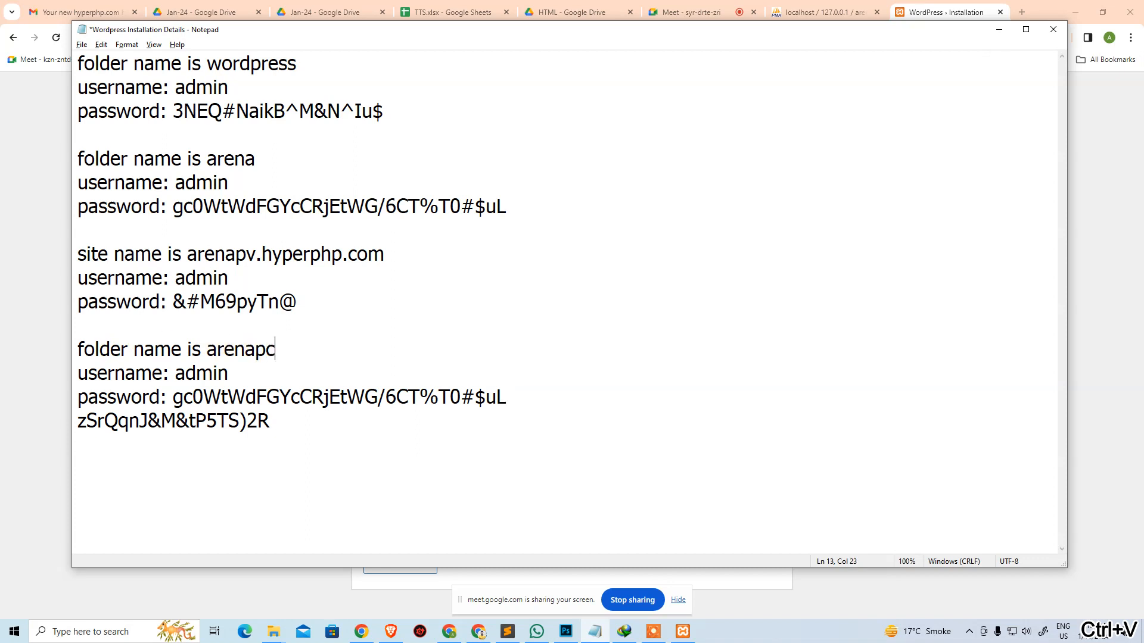
key("BackSpace")
type("v")
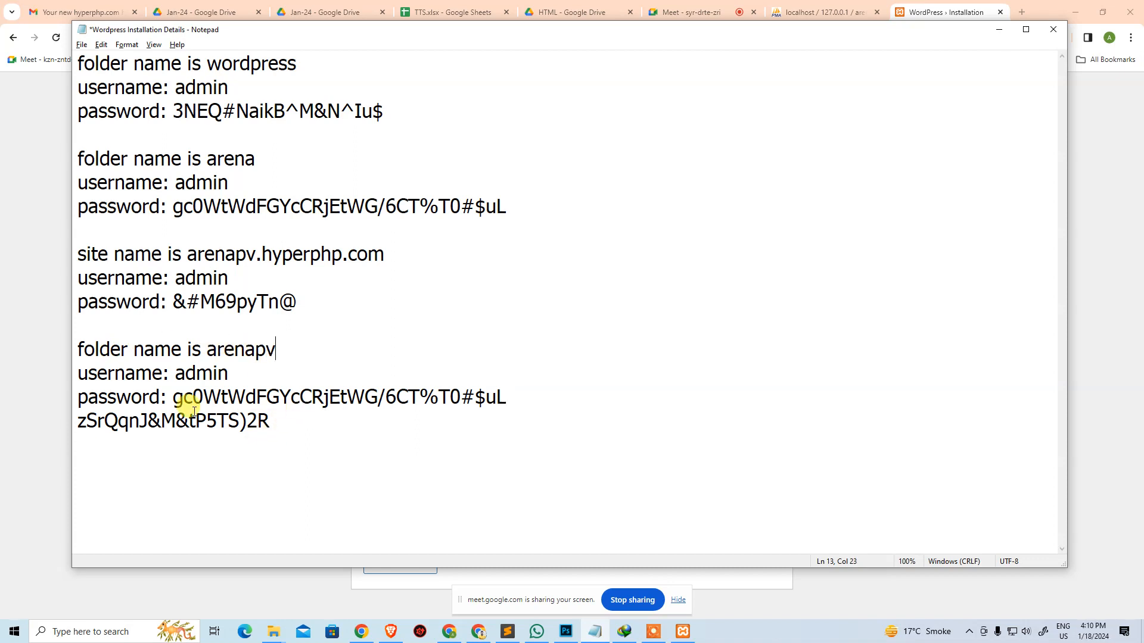
left_click_drag(173, 397, 544, 388)
key("BackSpace")
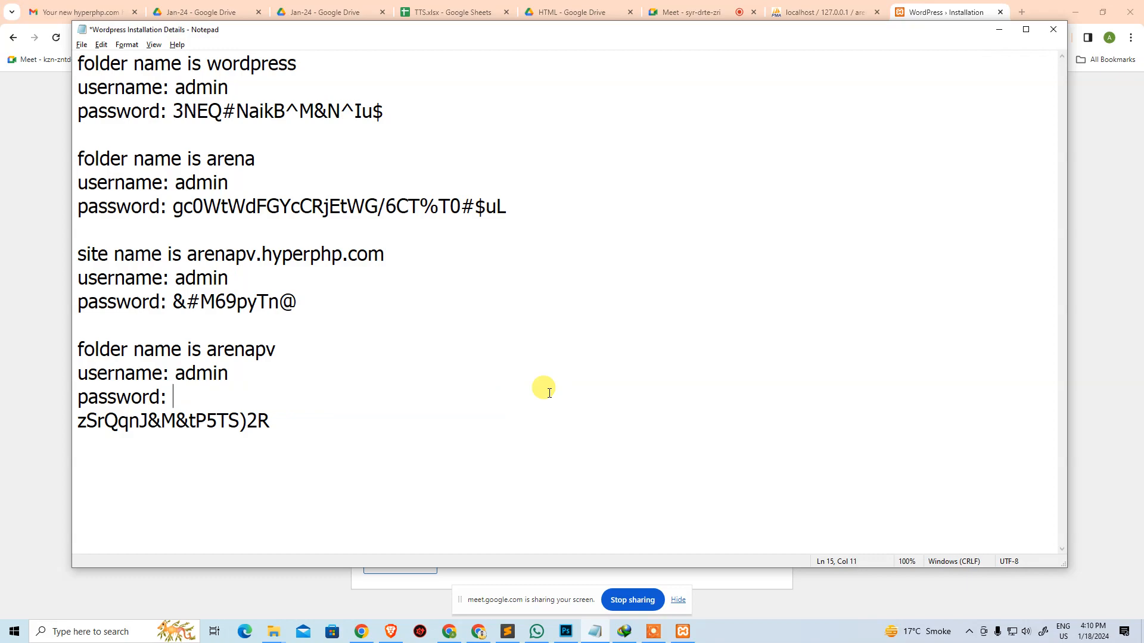
key("Delete")
key("alt+Tab")
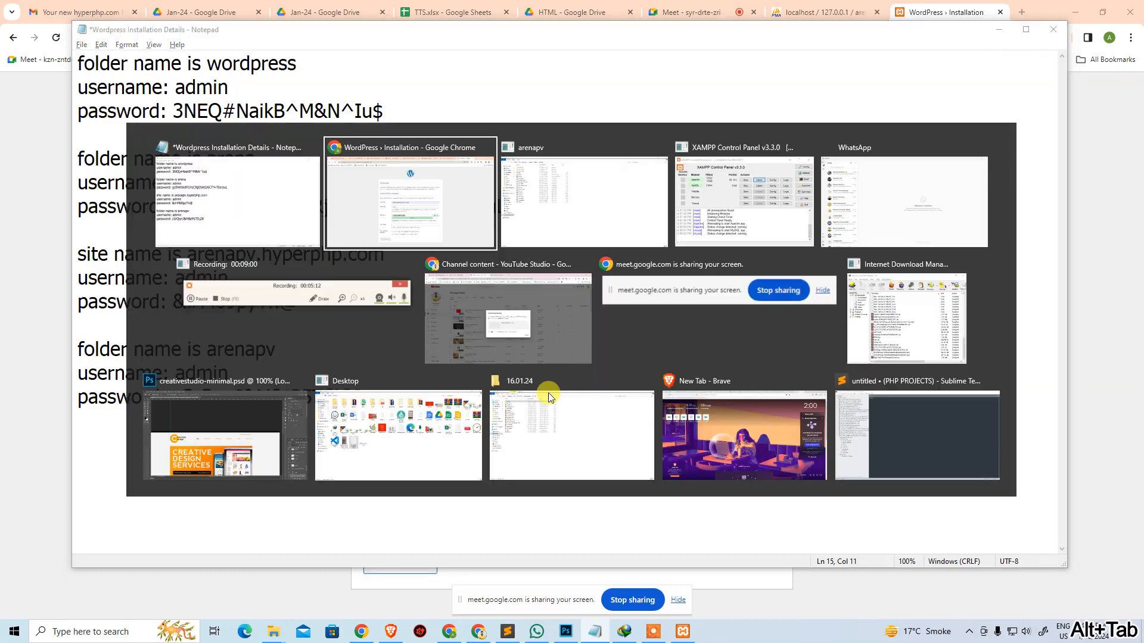
Save the Wordpress Installation Details note in Notepad and return to the WordPress installation page.
key("alt+Tab")
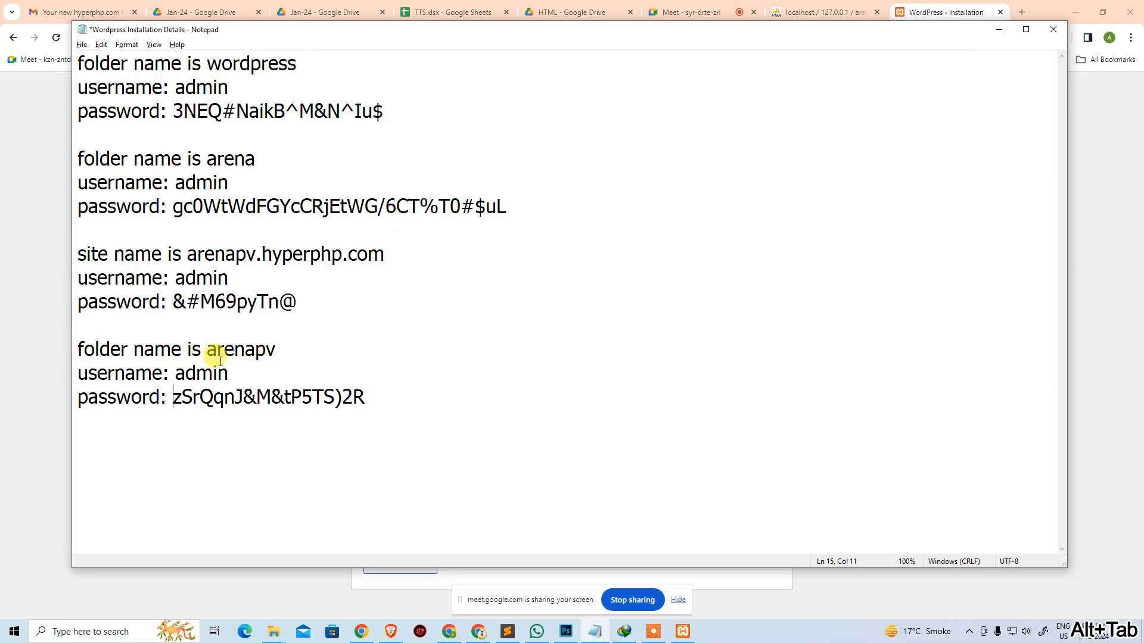
key("alt+Tab")
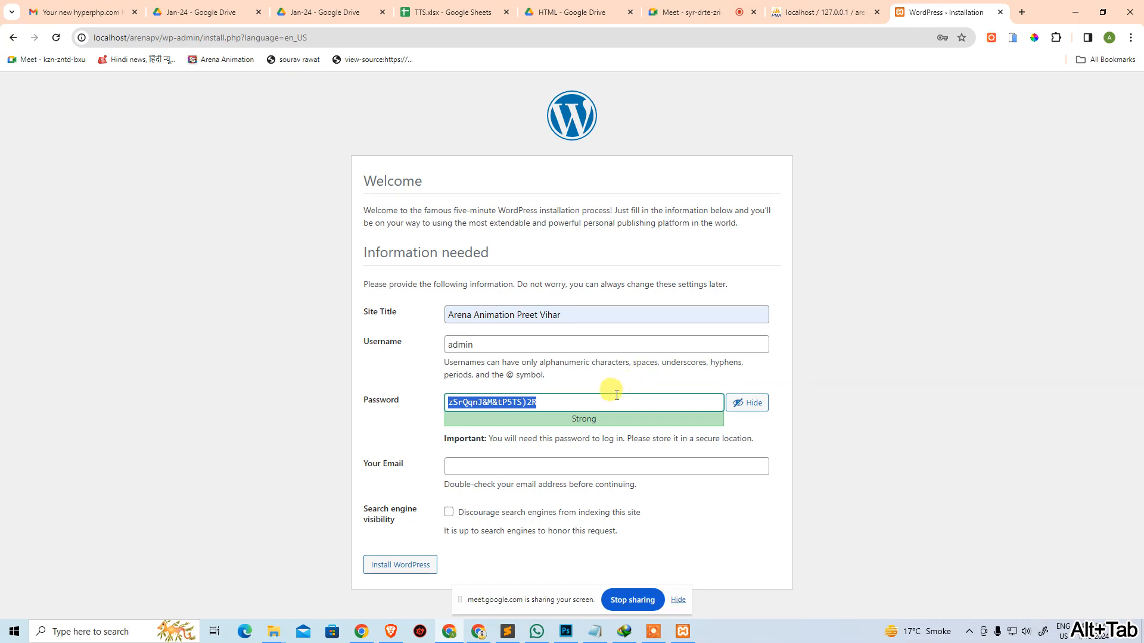
key("alt+Tab")
key("ctrl+s")
key("alt+Tab")
Fill in the administrator's email, discourage search engines from indexing the site, and install WordPress.
left_click(480, 466)
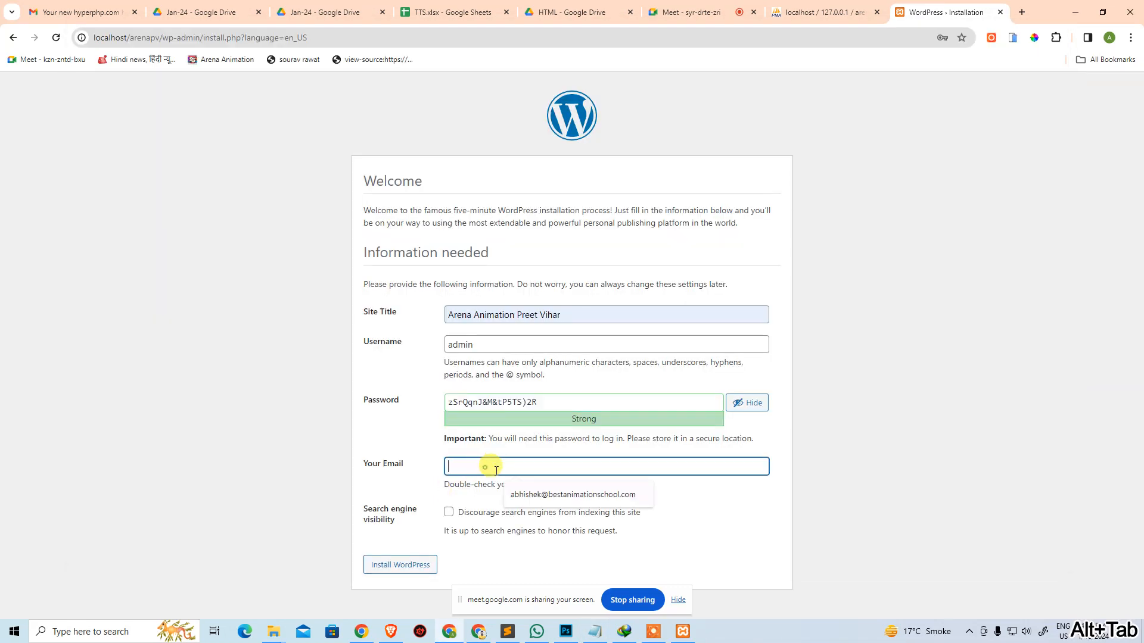
key("Down")
key("Return")
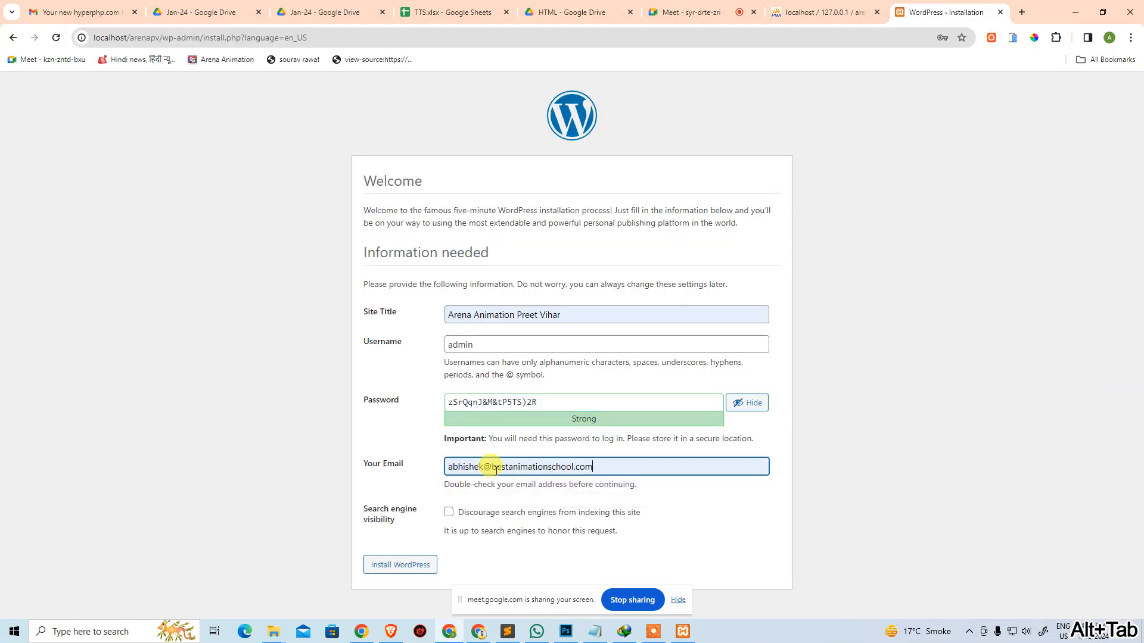
left_click(449, 512)
left_click(419, 570)
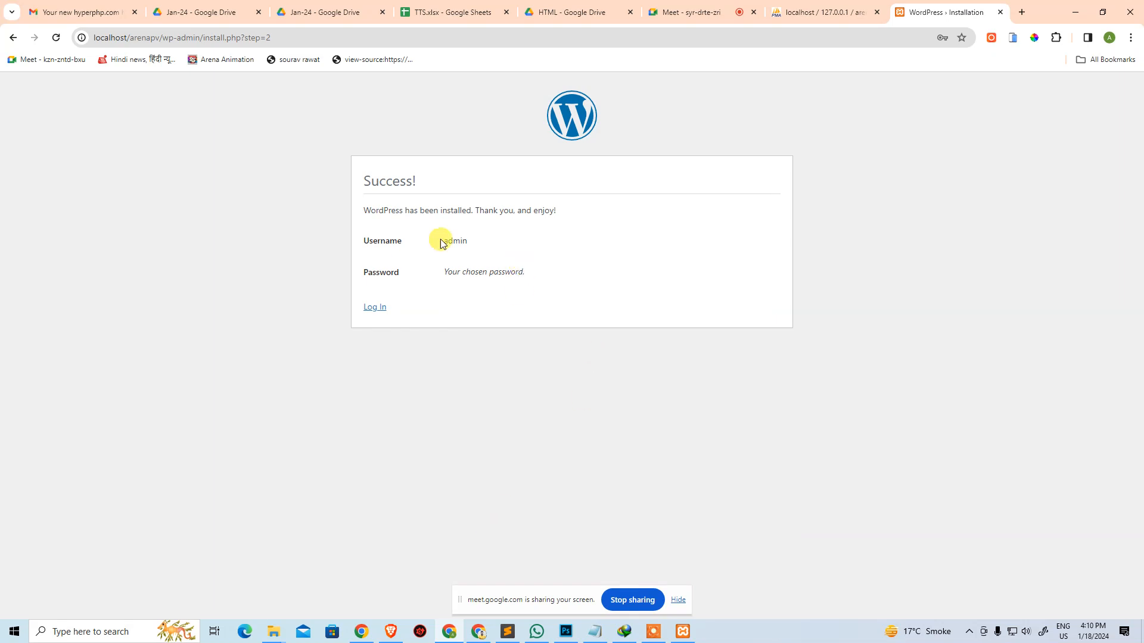
Log in to the new arenapv site as admin with the arenapv password copied from the Notepad note.
left_click(370, 310)
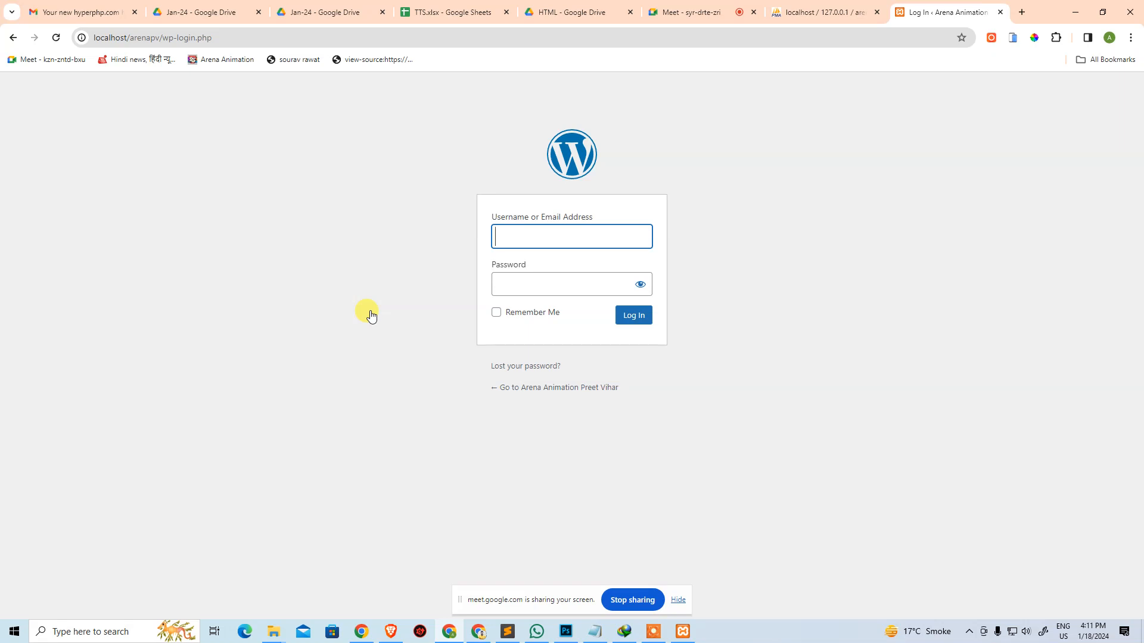
type("admin")
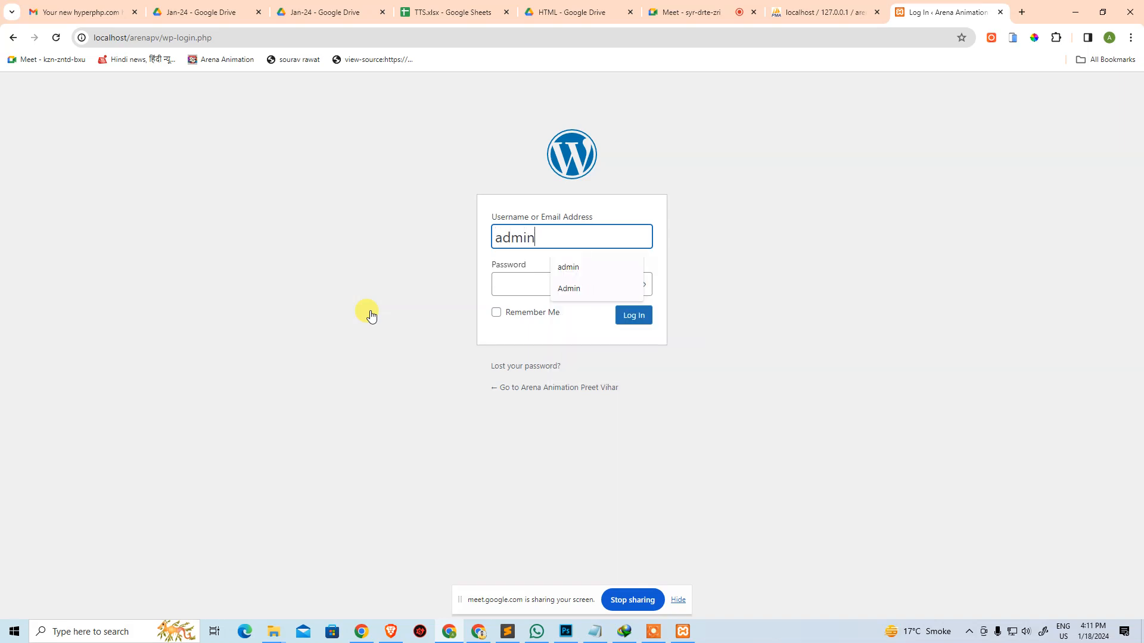
left_click(591, 633)
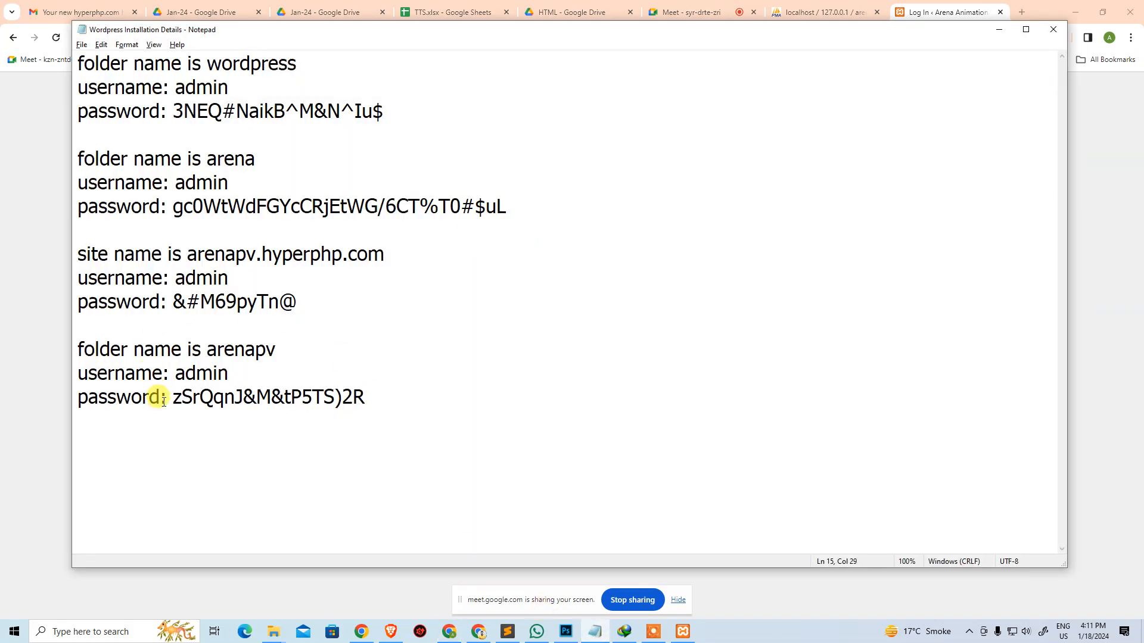
left_click_drag(173, 397, 459, 409)
key("ctrl+c")
key("alt+Tab")
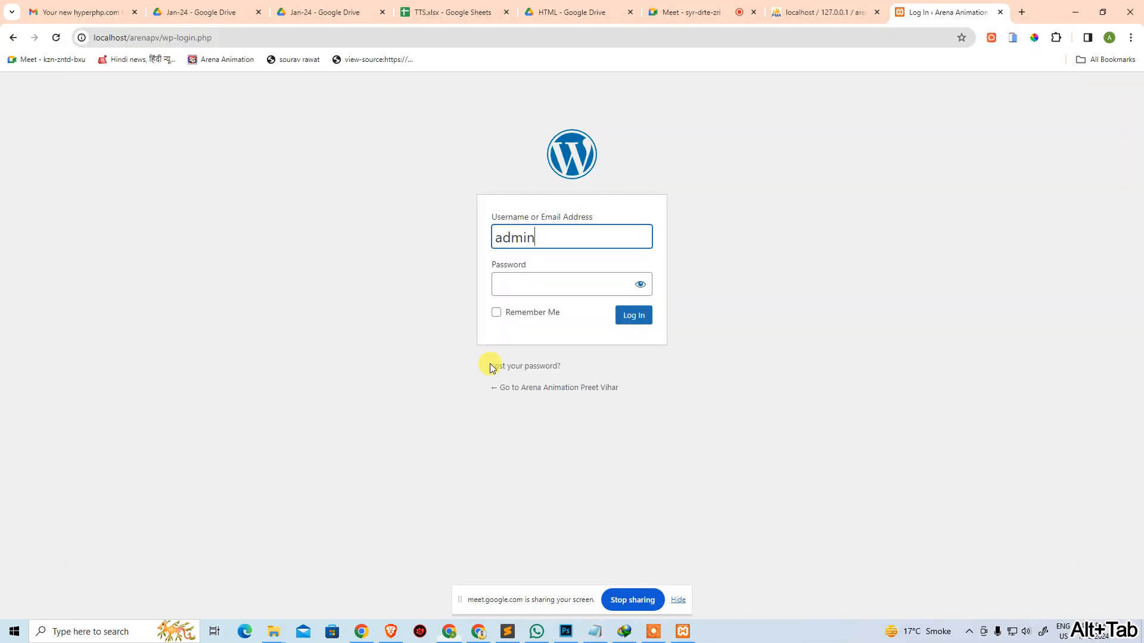
left_click(531, 286)
key("ctrl+v")
left_click(629, 315)
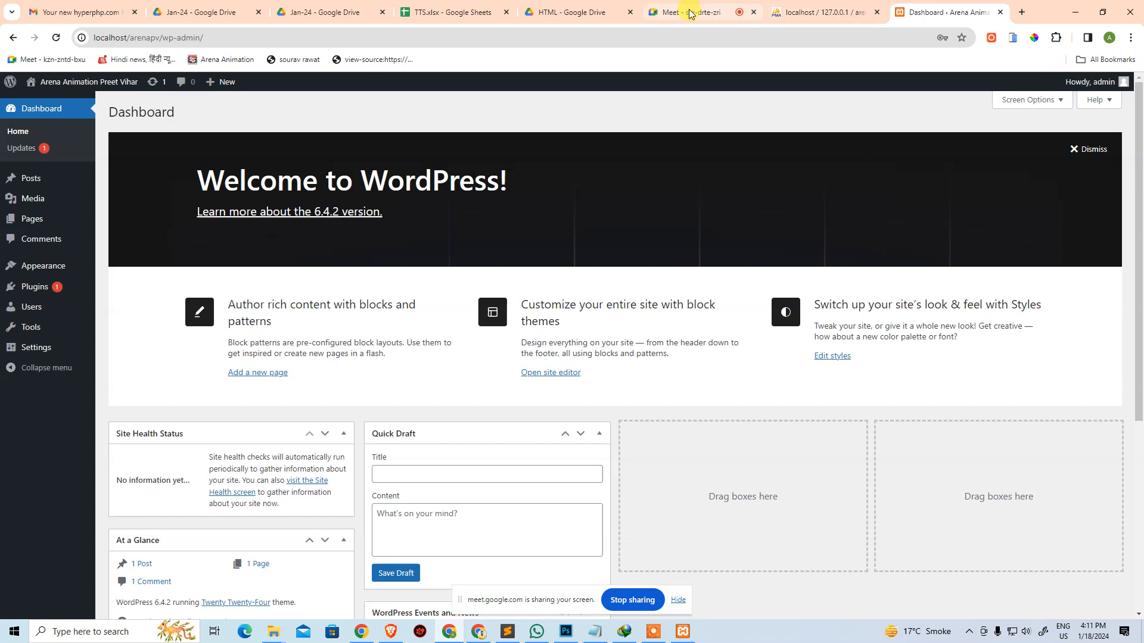
left_click(667, 6)
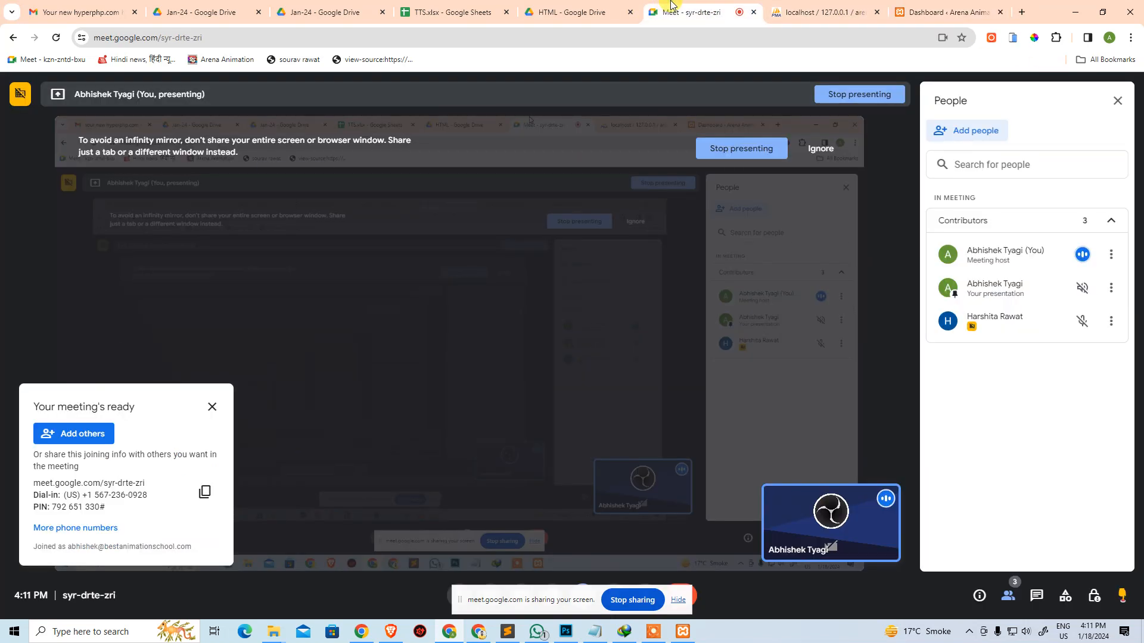
left_click(536, 631)
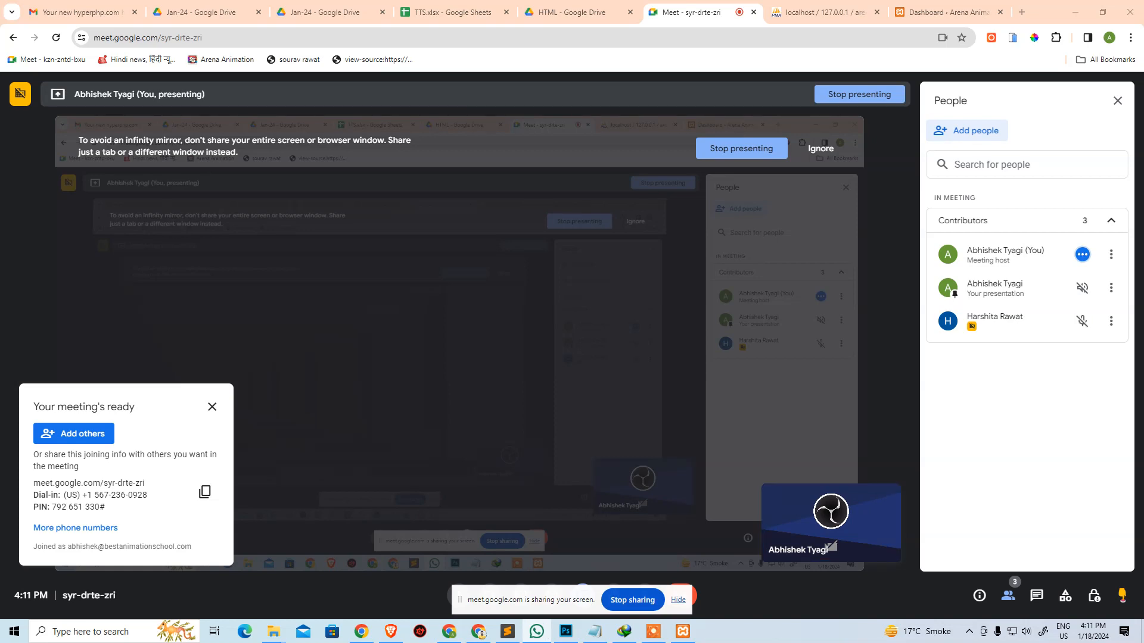
left_click(929, 8)
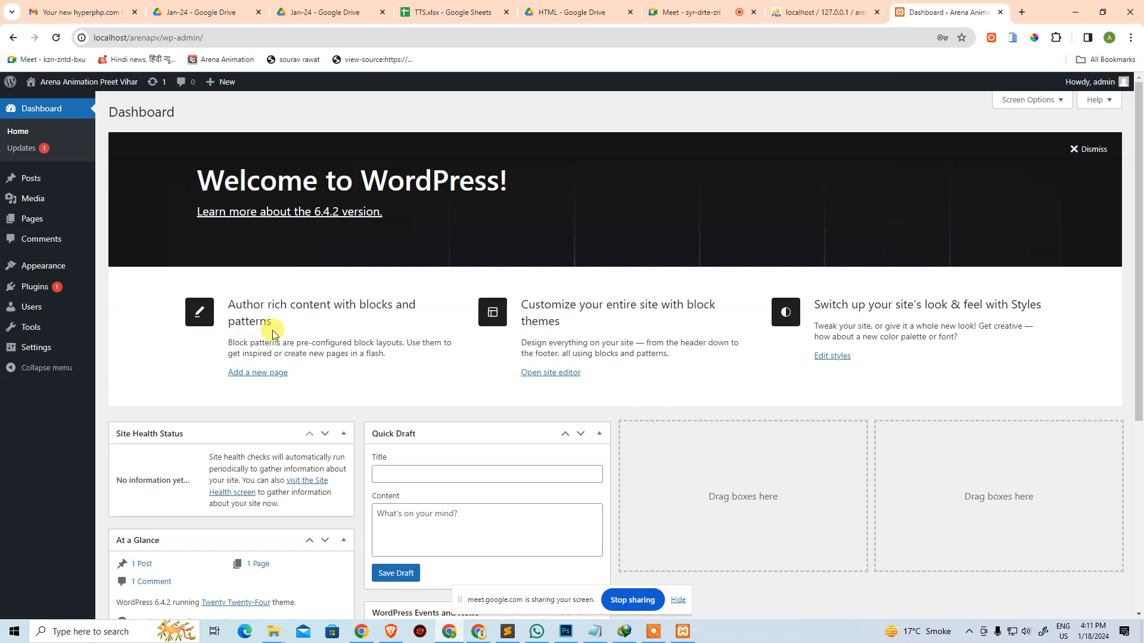
Open the Arena Animation Preet Vihar site in a new tab and look through its default homepage.
mouse_move(41, 83)
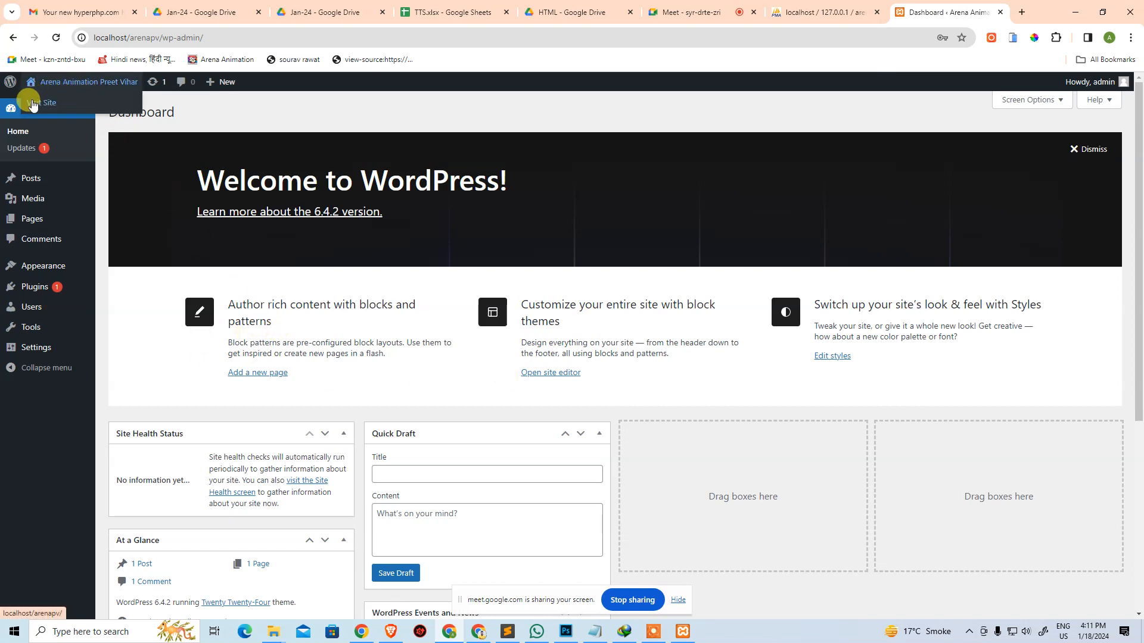
middle_click(33, 105)
left_click(937, 13)
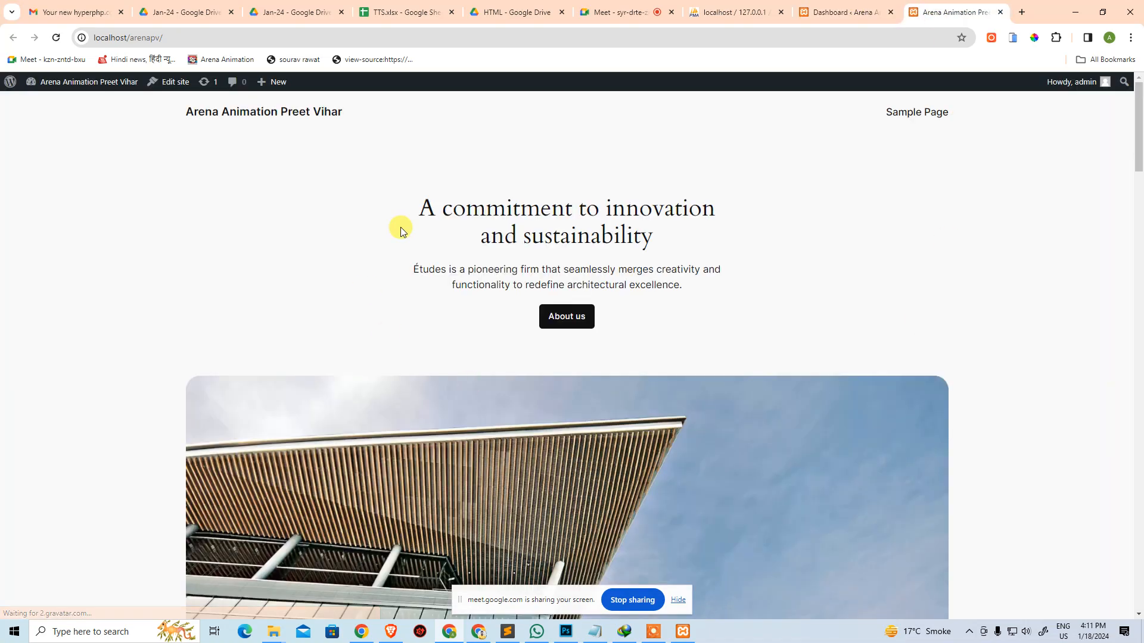
scroll(517, 317, "down", 20)
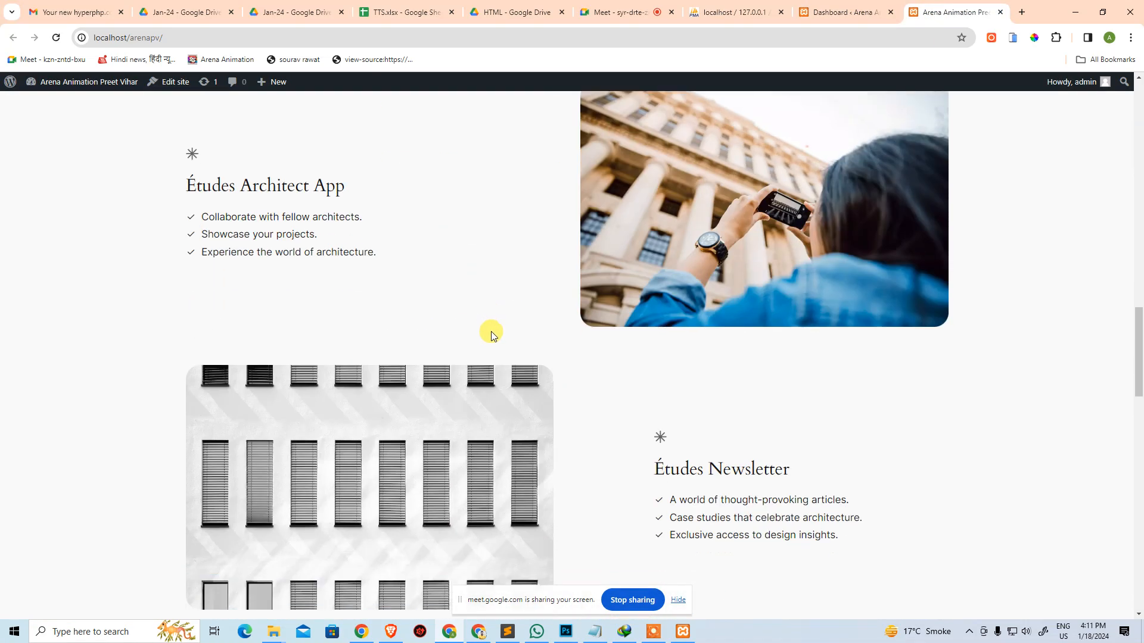
scroll(492, 335, "down", 15)
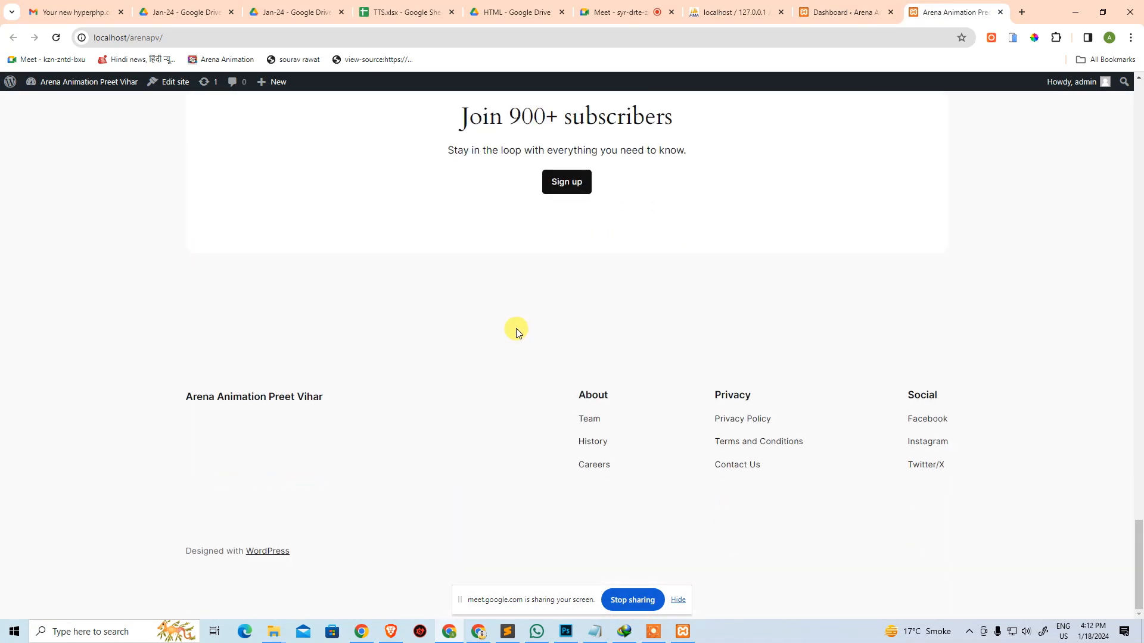
scroll(516, 328, "up", 5)
scroll(516, 321, "up", 8)
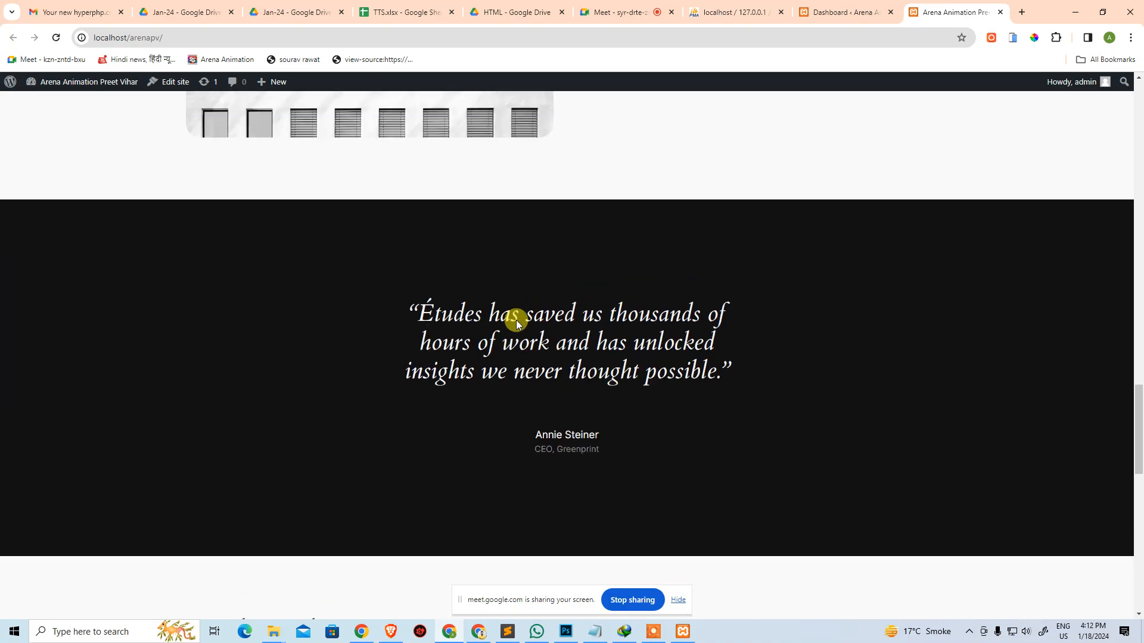
scroll(516, 319, "up", 8)
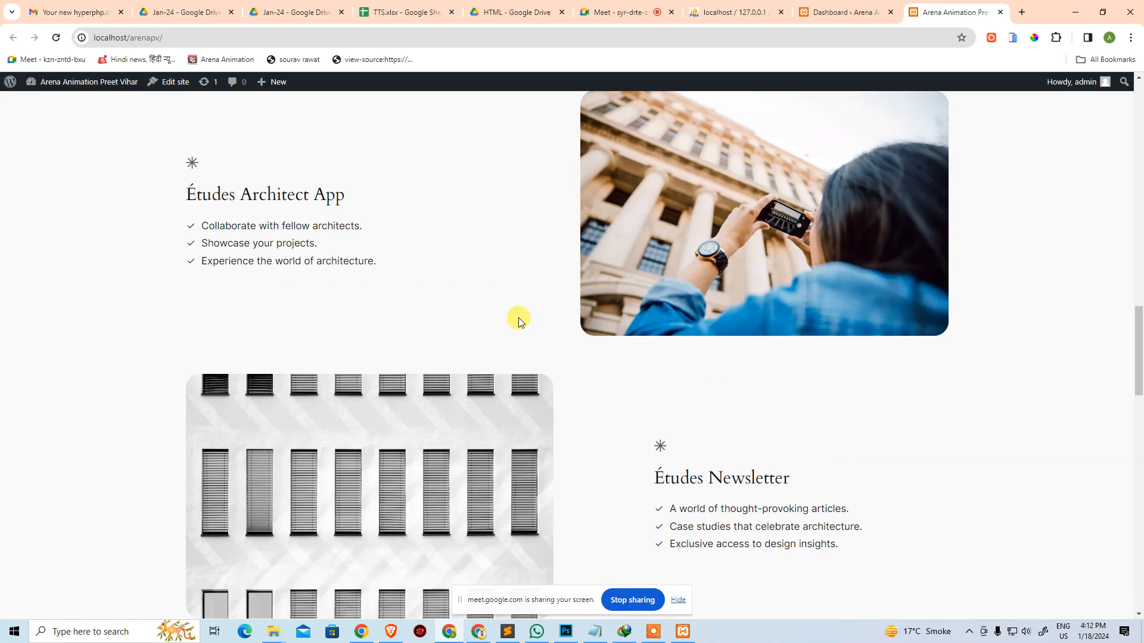
scroll(513, 298, "up", 12)
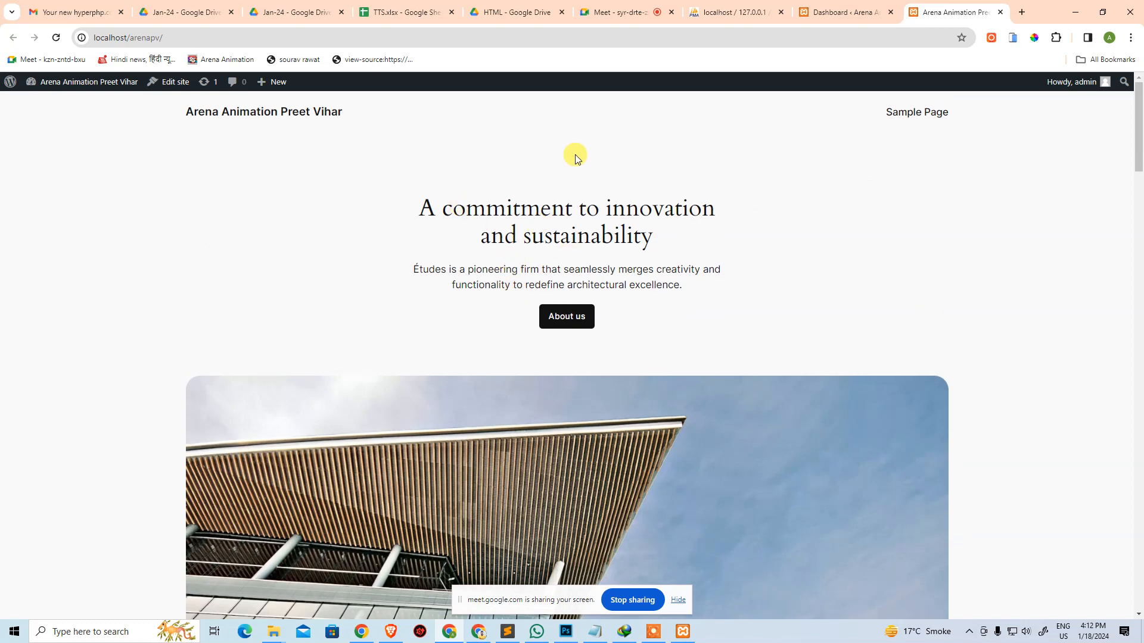
Return to the WordPress dashboard and open the form for uploading a new theme.
left_click(846, 15)
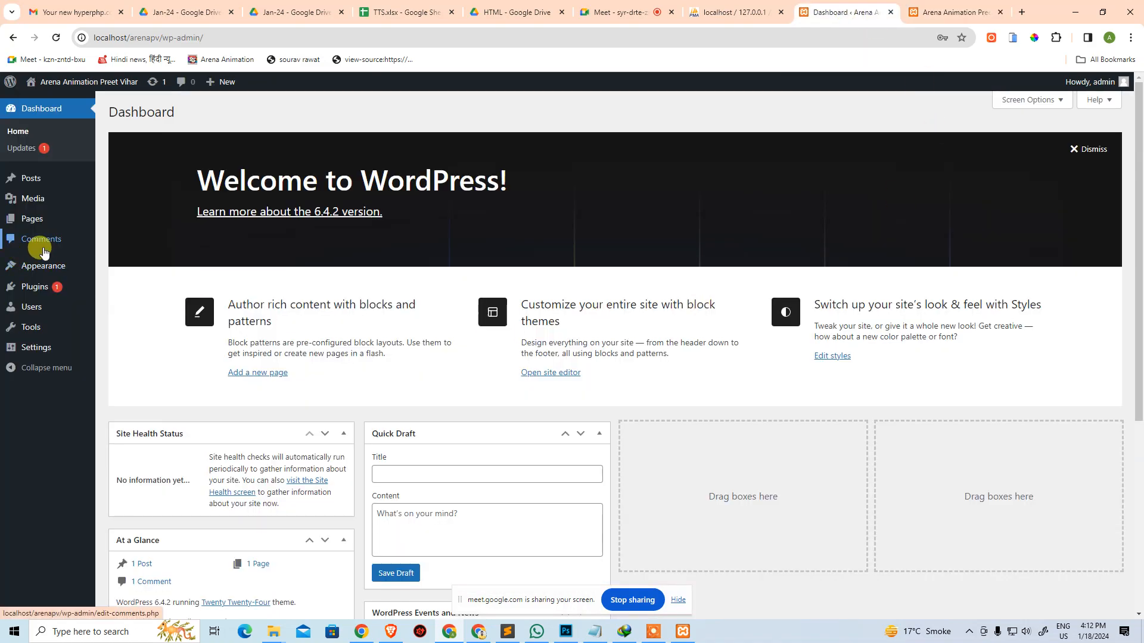
mouse_move(37, 266)
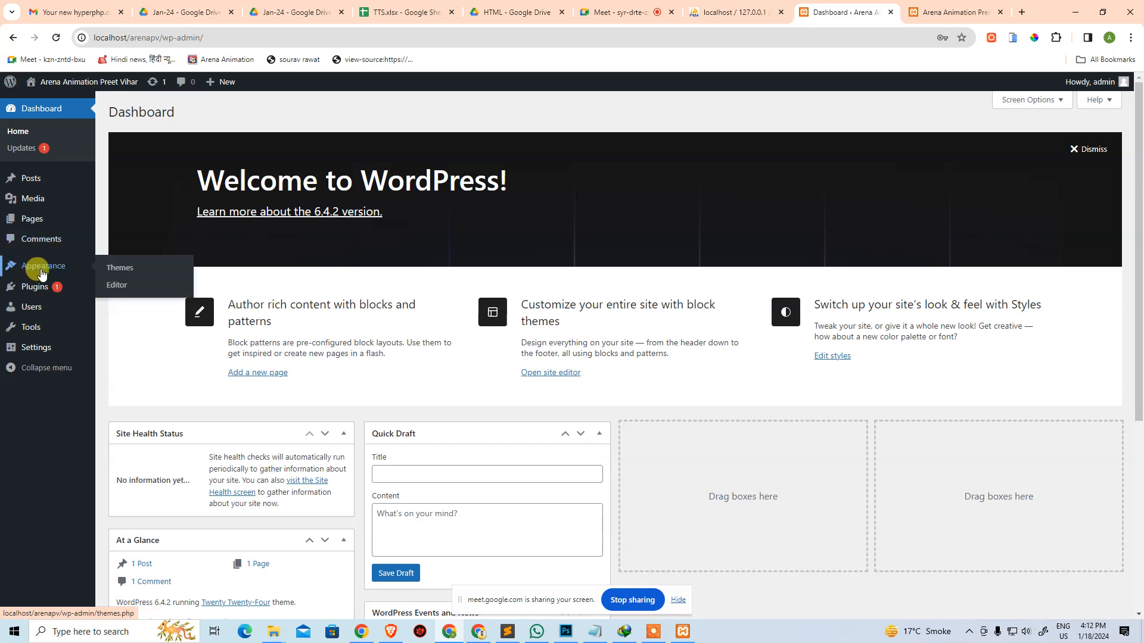
left_click(114, 271)
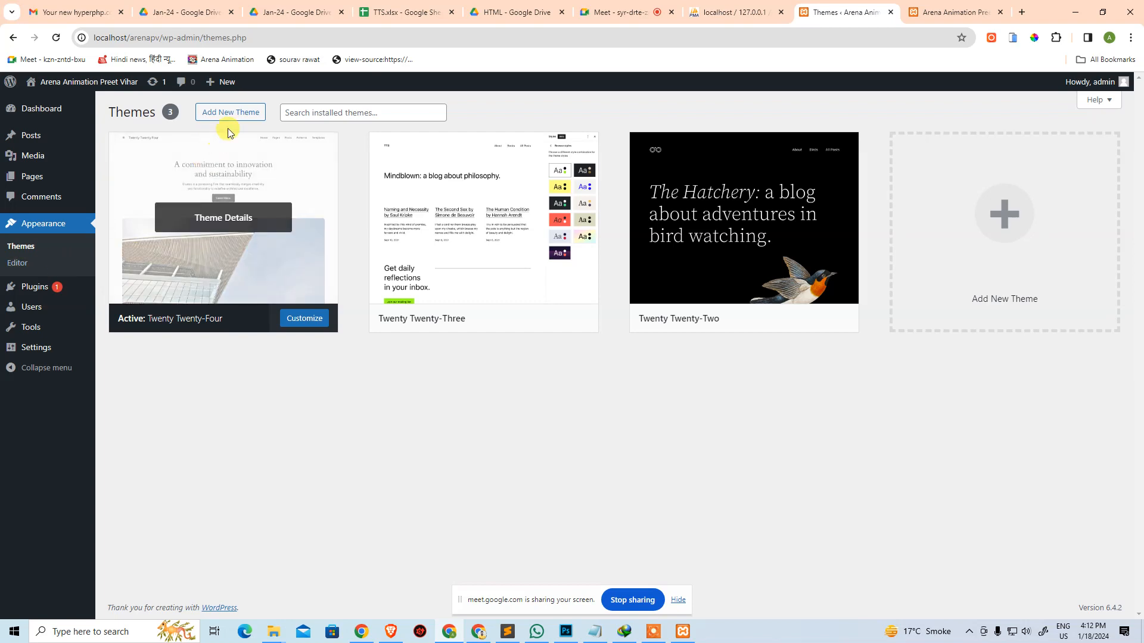
left_click(230, 113)
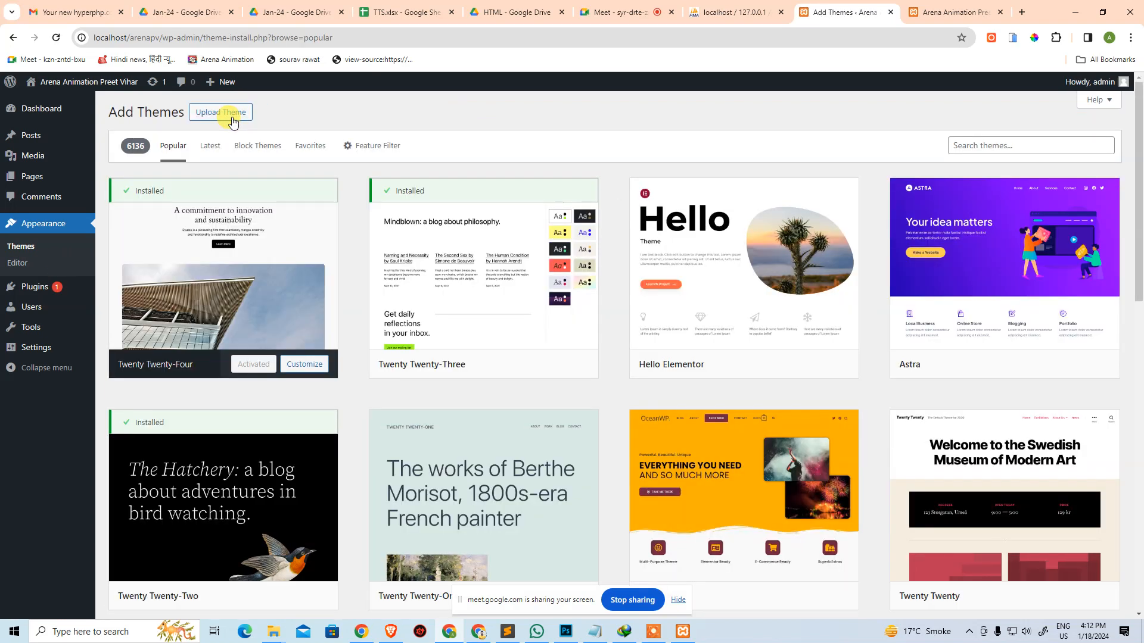
left_click(232, 116)
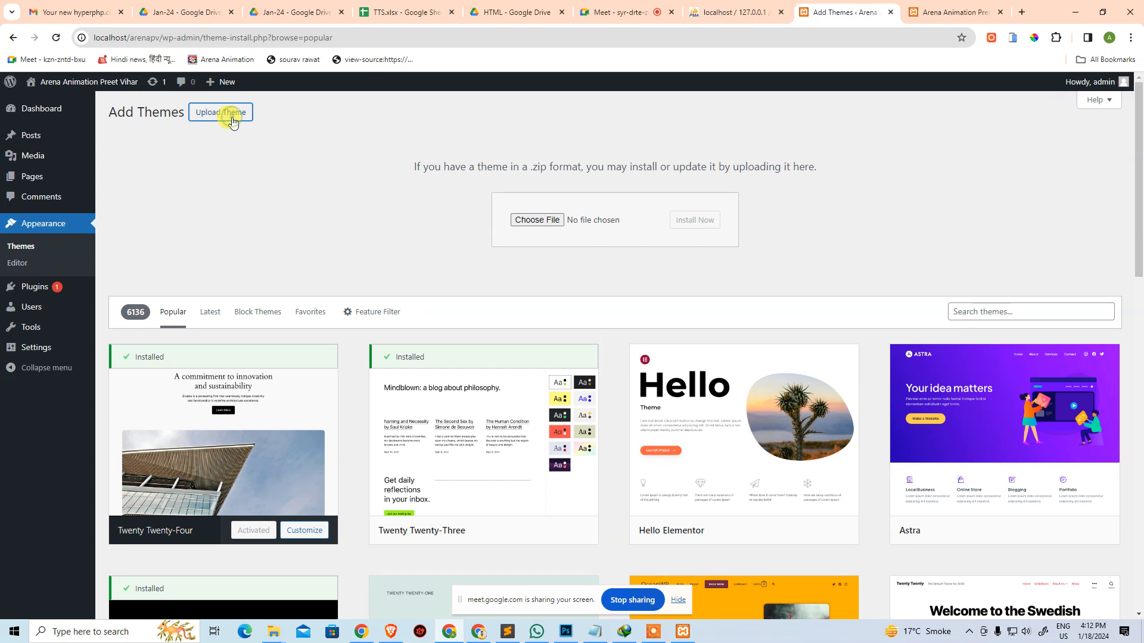
Choose Divi.zip from the Downloads folder as the theme file and install it.
left_click(547, 218)
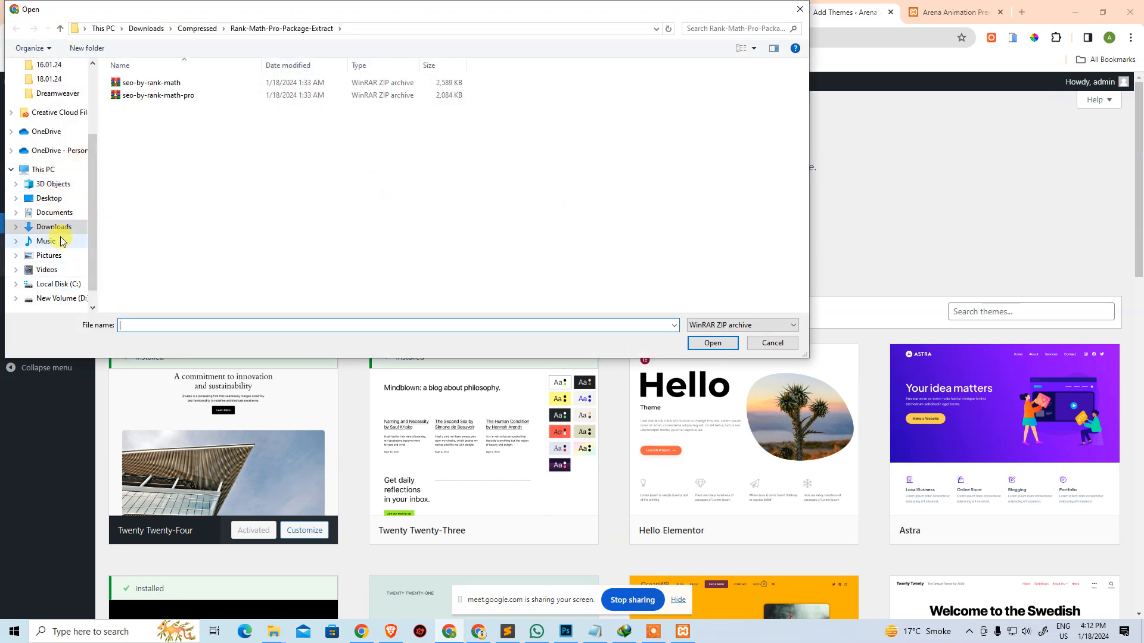
left_click(58, 203)
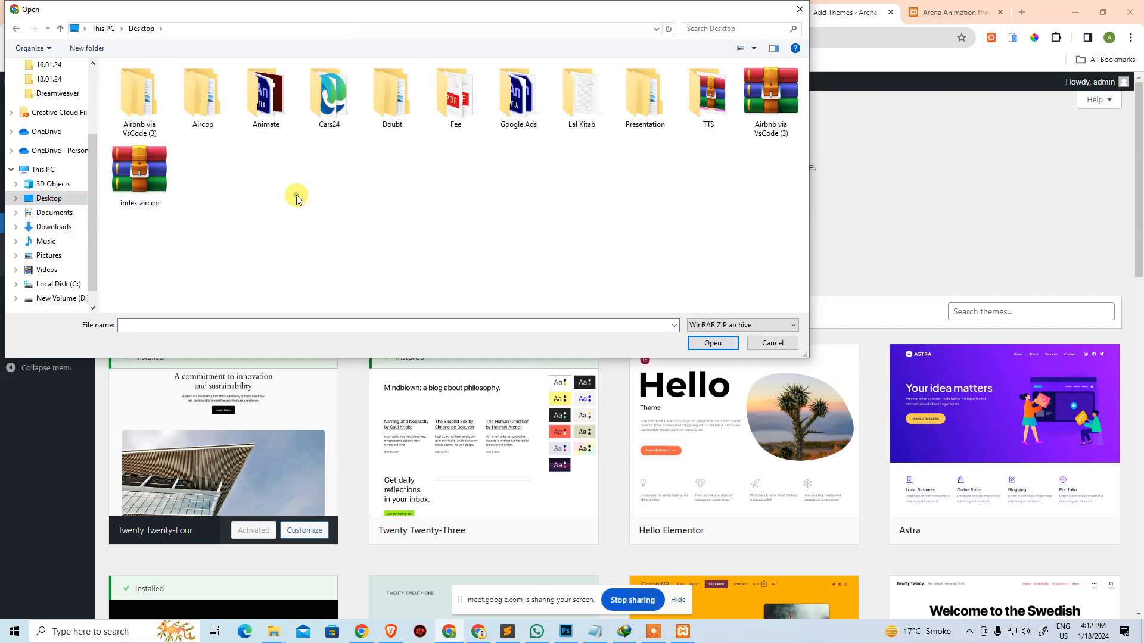
left_click(66, 227)
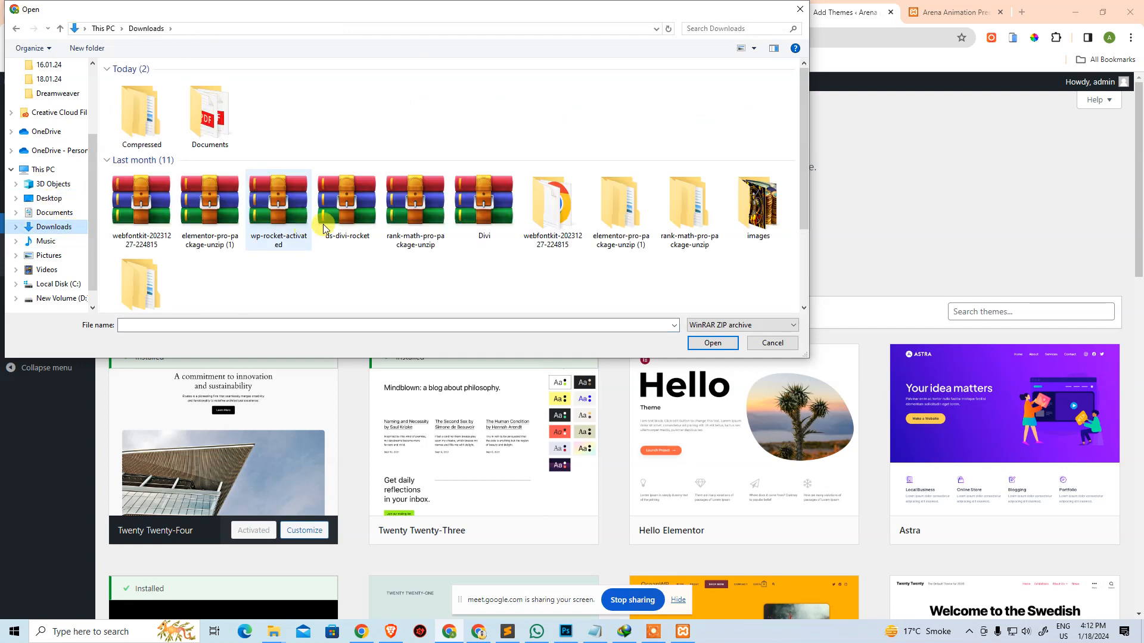
left_click(492, 225)
left_click(713, 344)
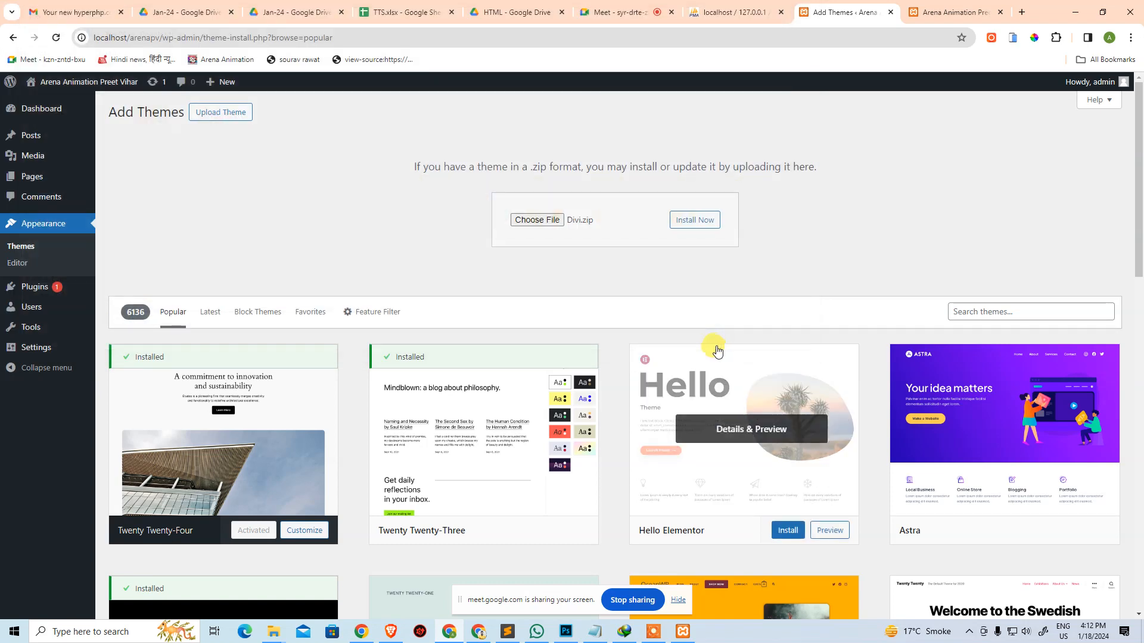
left_click(681, 229)
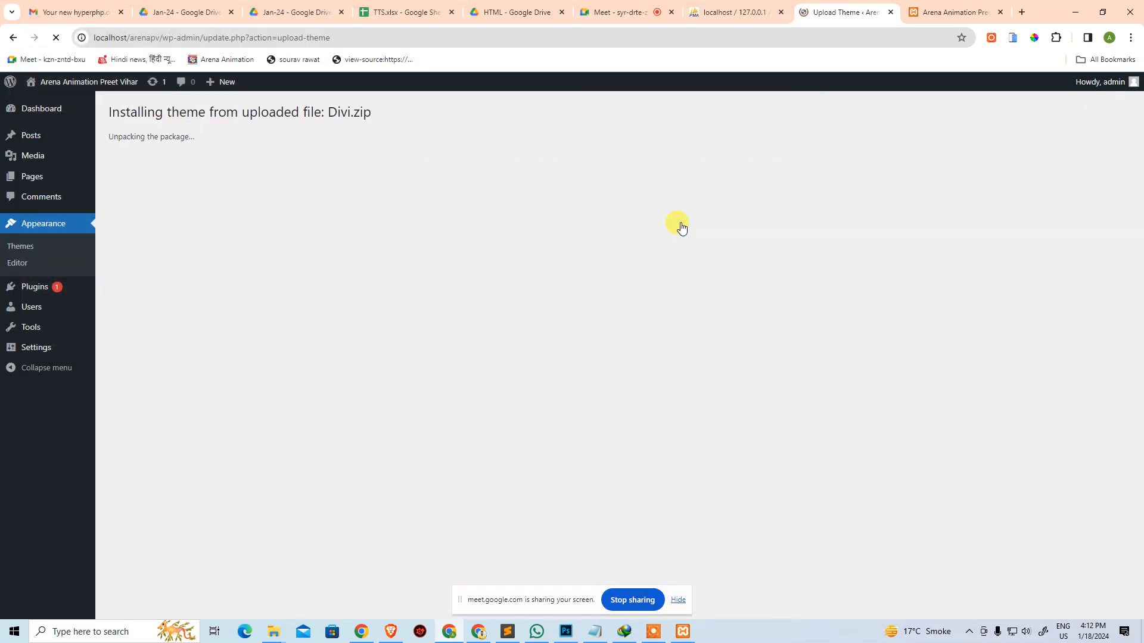
Open shineads.in in a new tab, copy its address and paste it into WhatsApp.
left_click(1022, 11)
type("shineads.in")
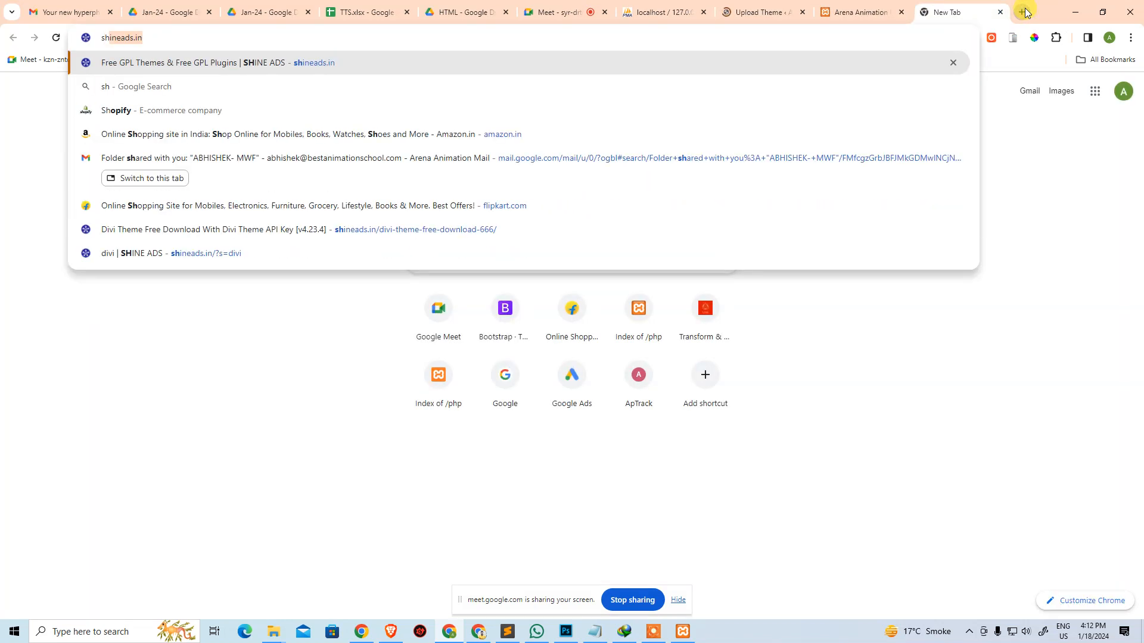
key("Return")
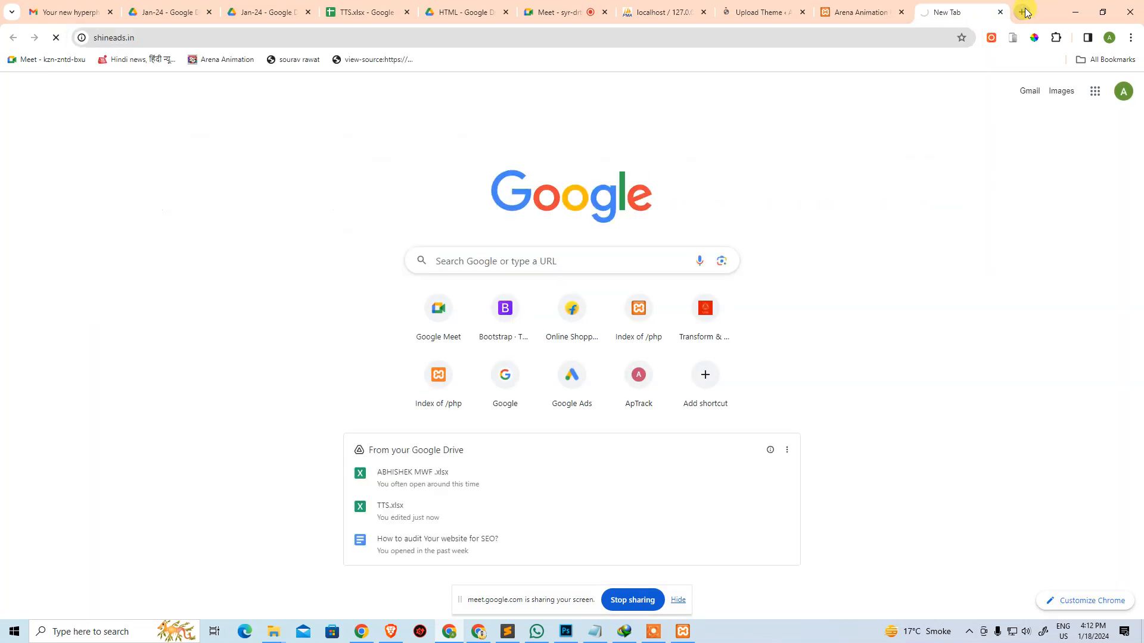
left_click(583, 39)
key("ctrl+c")
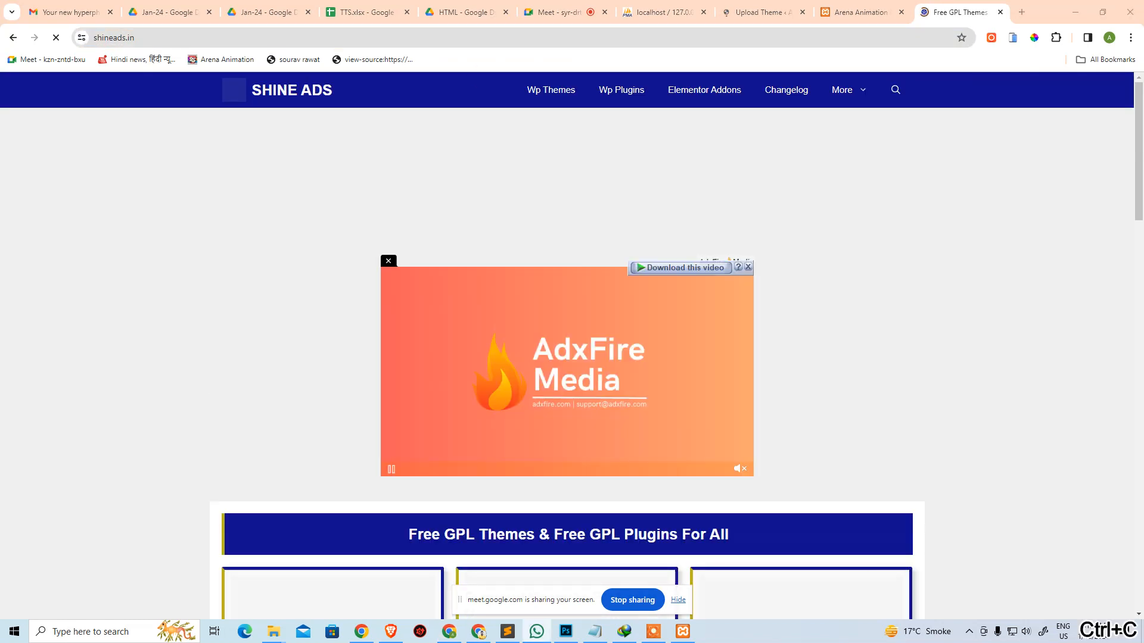
key("ctrl+v")
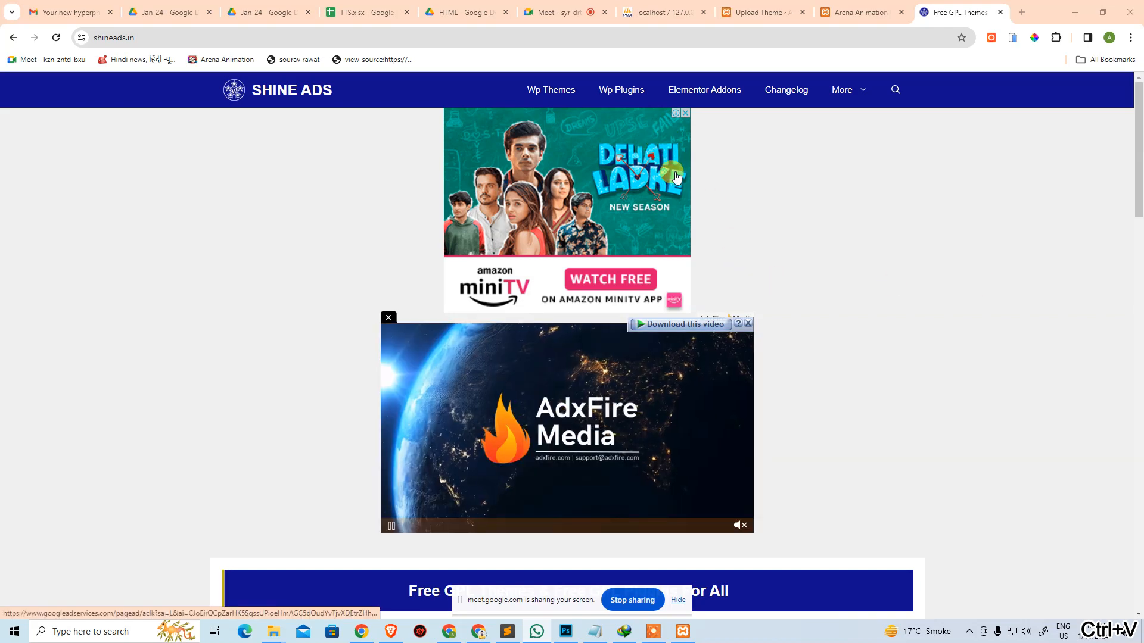
Search the site for divi and open the Divi Theme Free Download page, dismissing the ad in between.
left_click(902, 97)
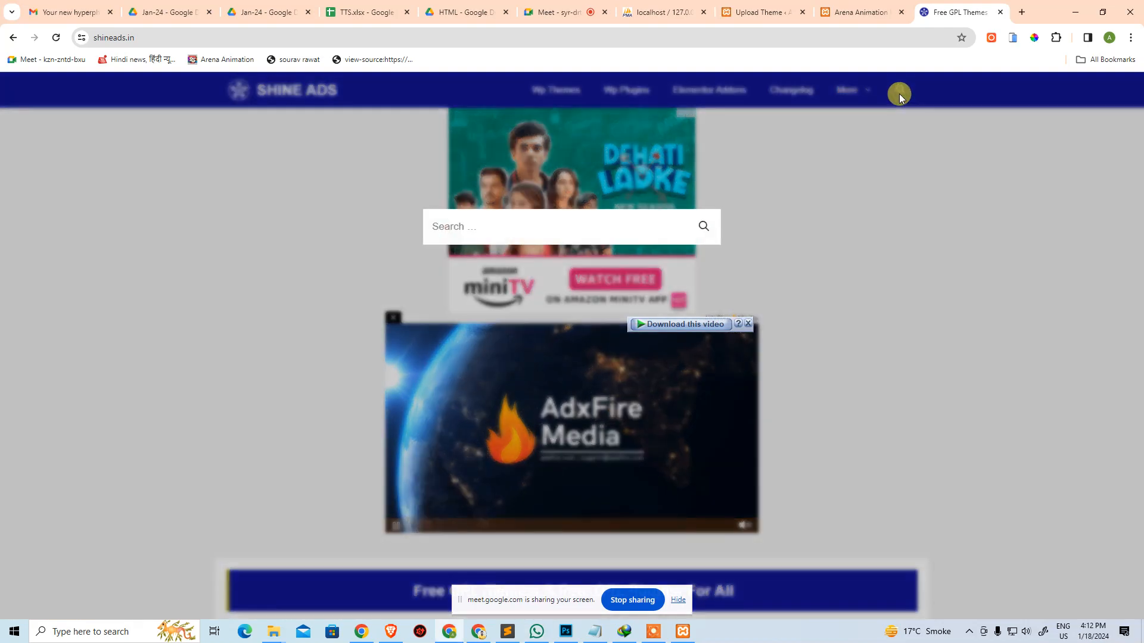
type("divi")
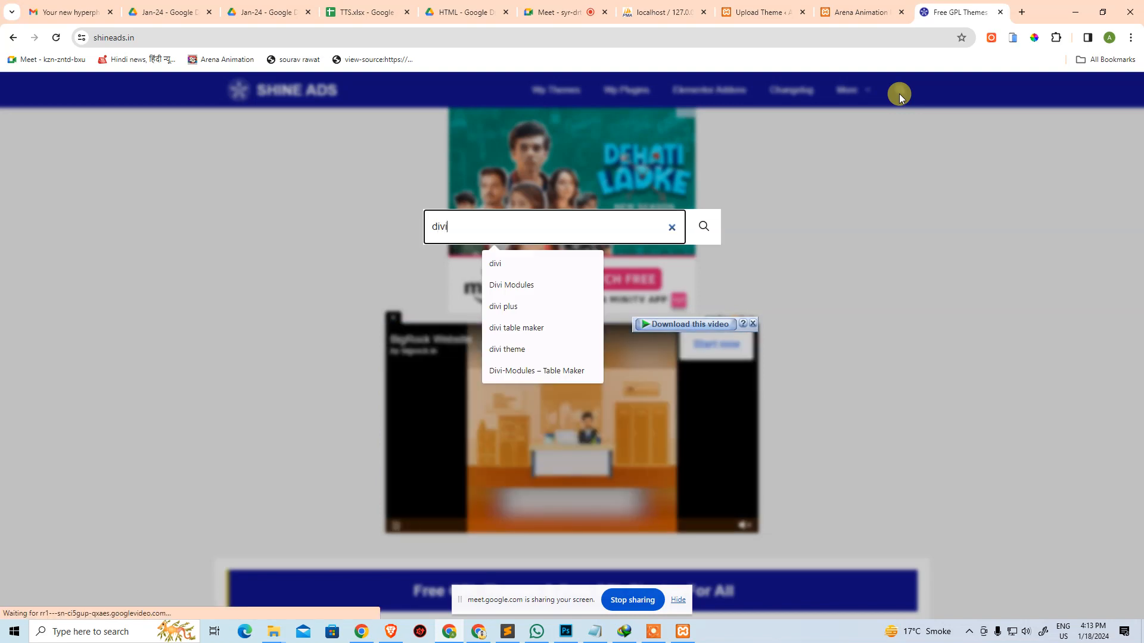
left_click(496, 263)
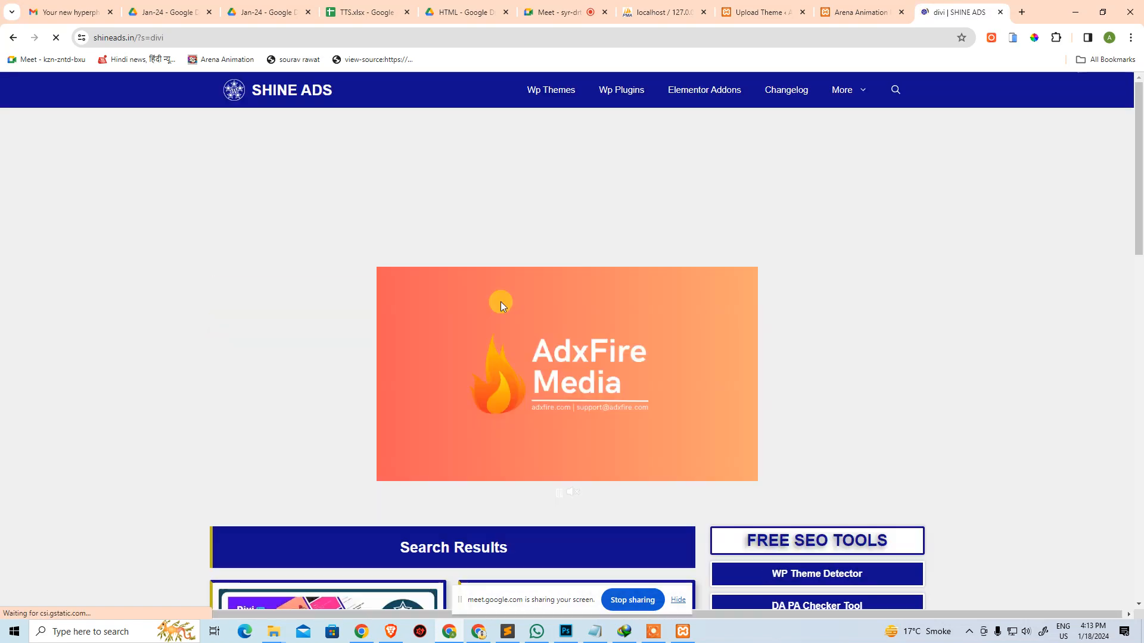
scroll(388, 434, "down", 9)
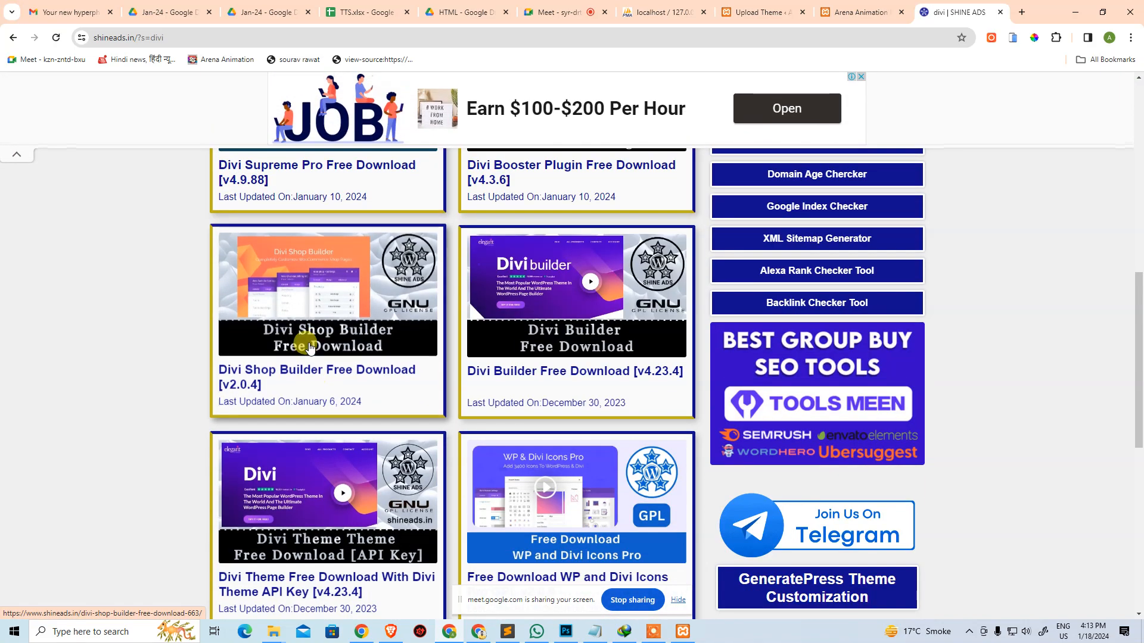
scroll(318, 357, "down", 2)
left_click(327, 441)
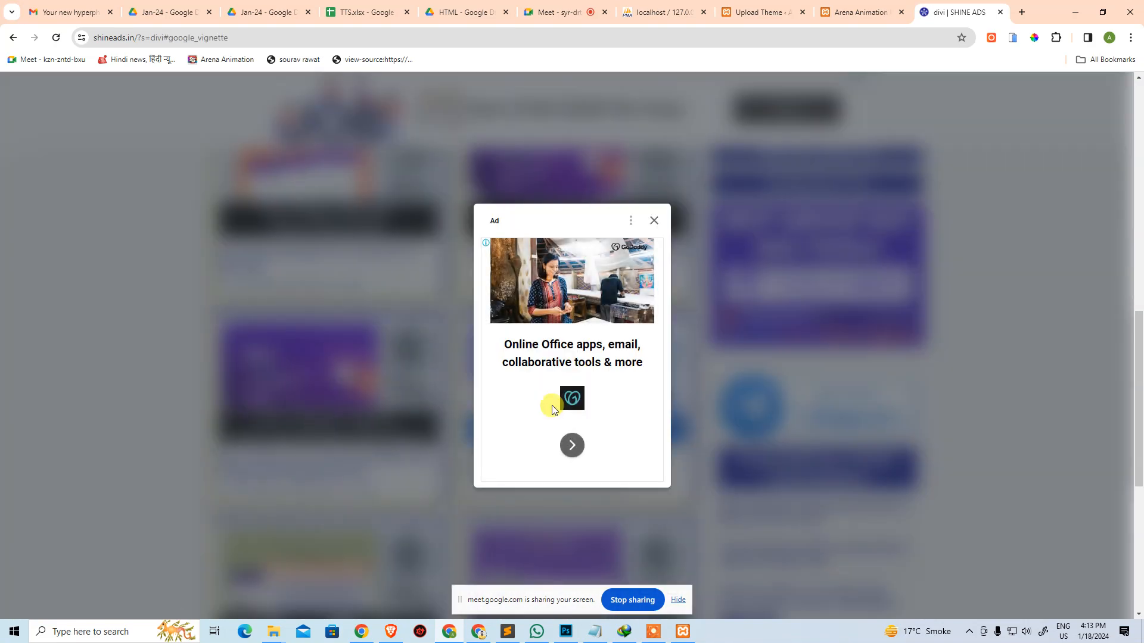
left_click(653, 222)
Copy the address of the Divi theme download page and paste it into WhatsApp.
left_click(281, 36)
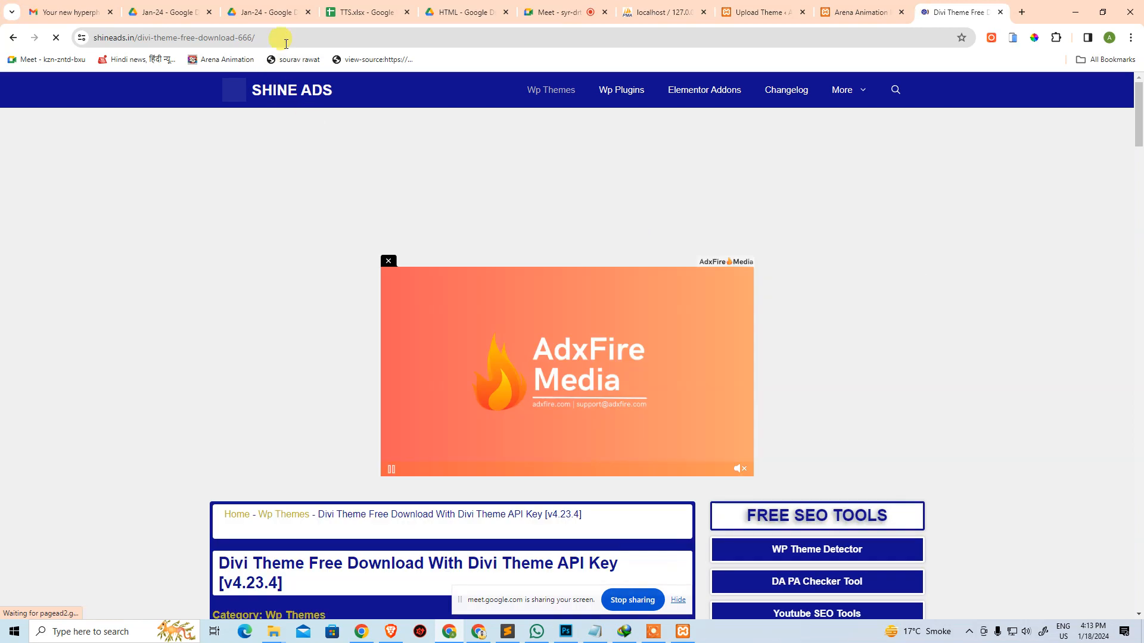
key("ctrl+c")
key("ctrl+v")
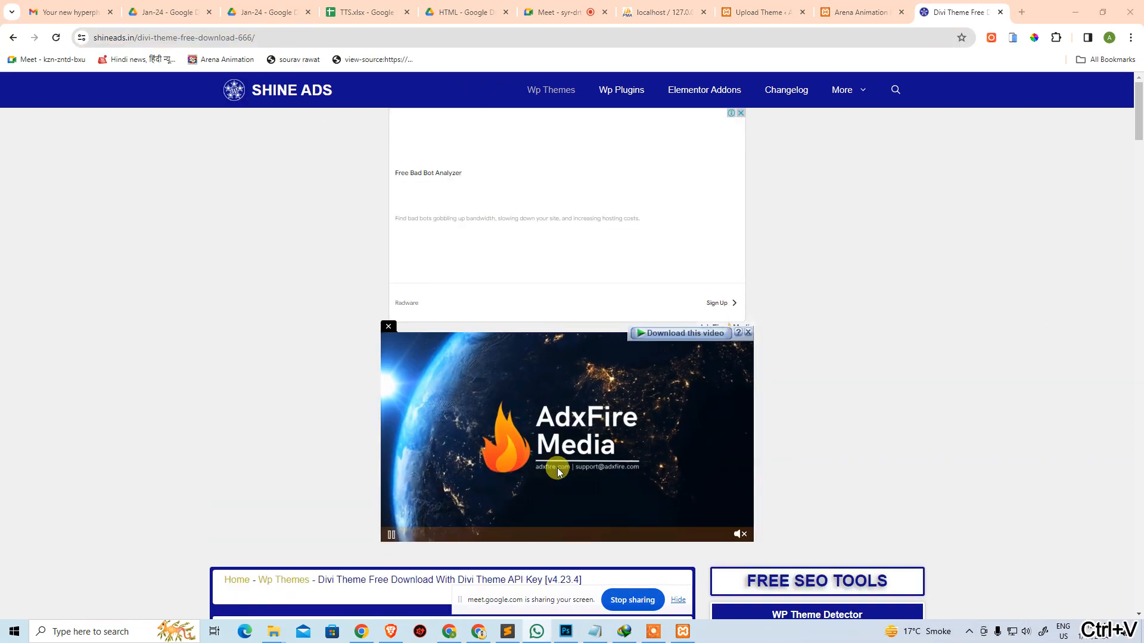
Look through the Divi theme page for its theme, layout and template download links.
scroll(557, 472, "down", 10)
scroll(538, 490, "down", 20)
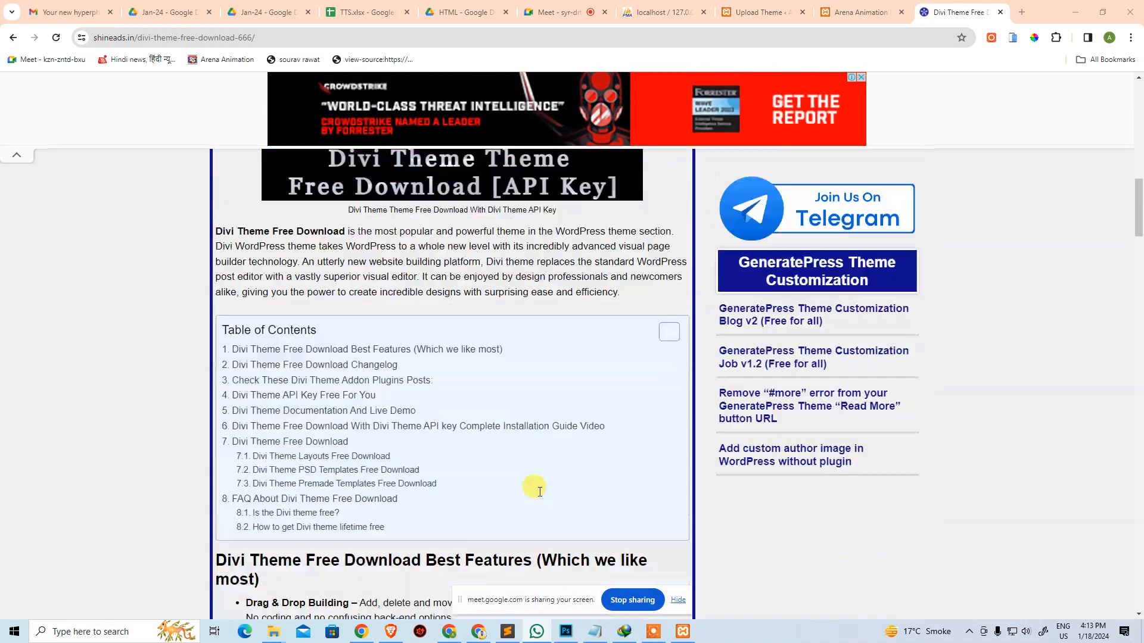
scroll(545, 489, "down", 20)
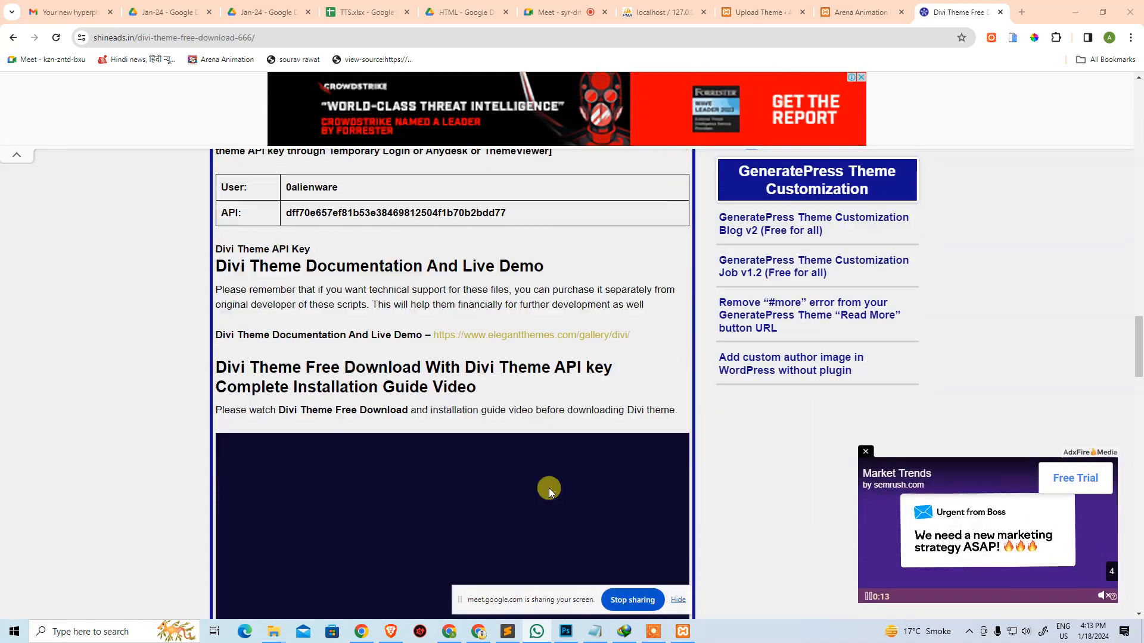
scroll(553, 489, "down", 20)
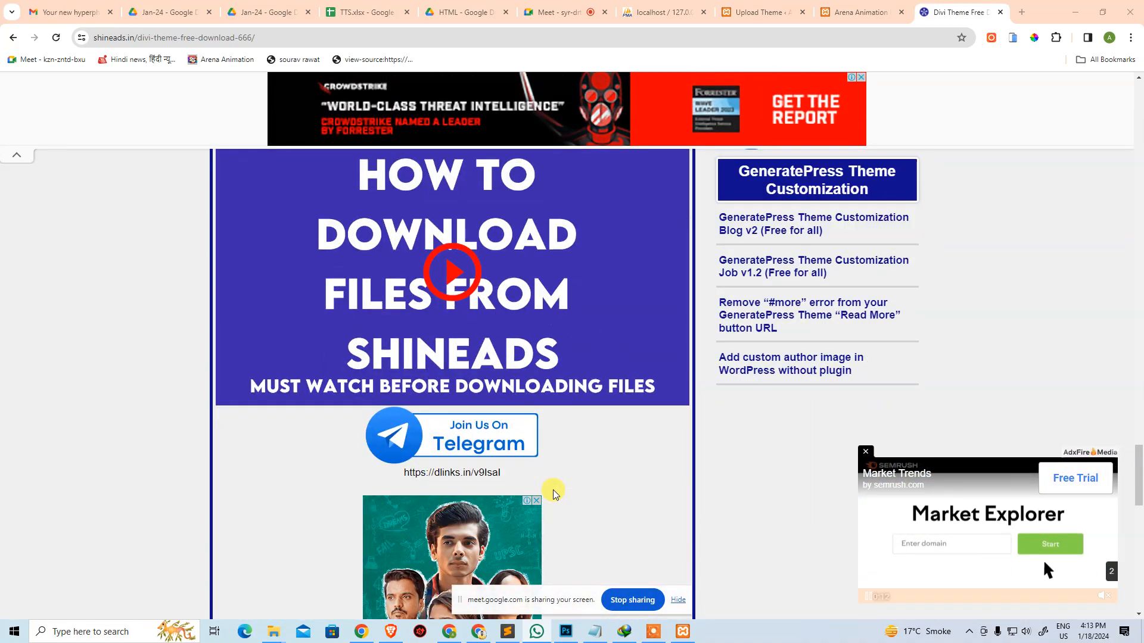
scroll(548, 489, "up", 3)
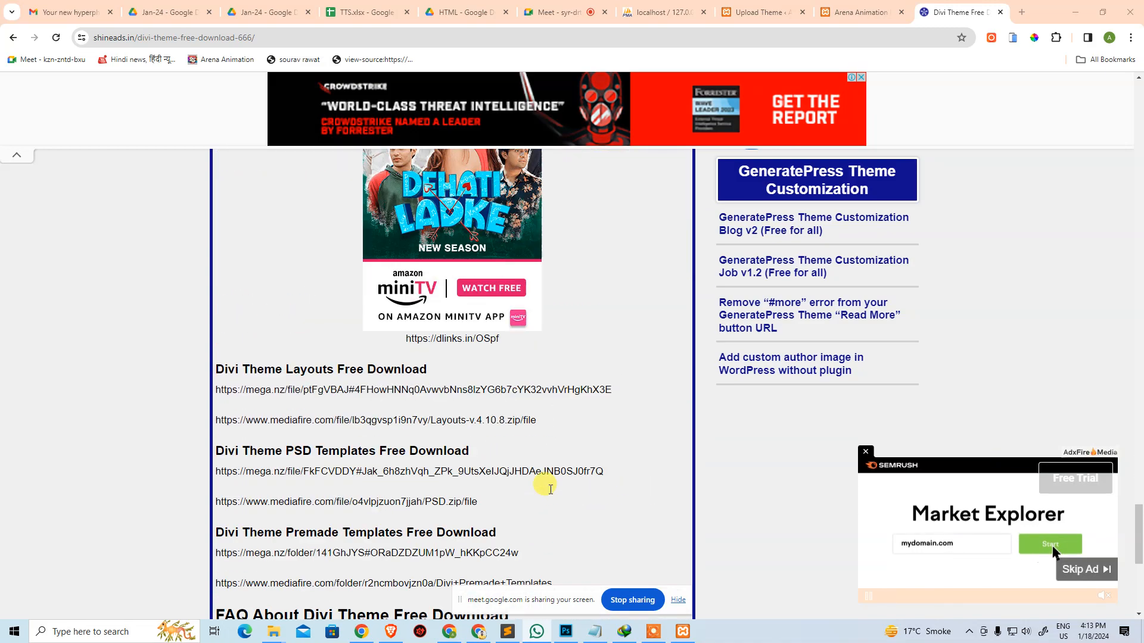
scroll(340, 411, "down", 2)
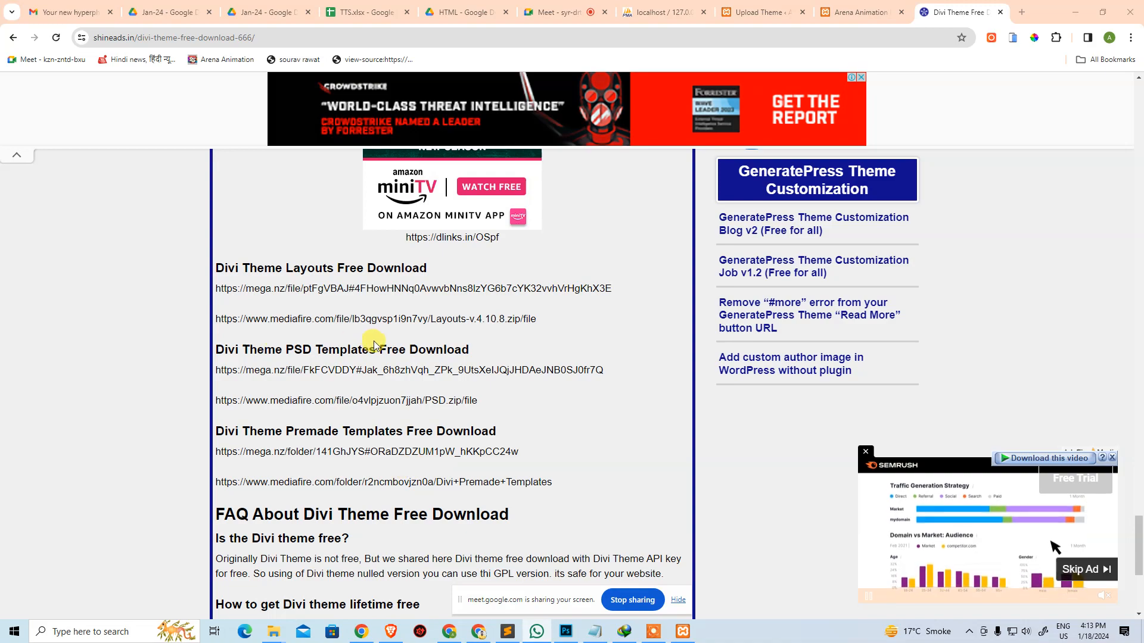
scroll(381, 357, "down", 5)
scroll(398, 387, "up", 9)
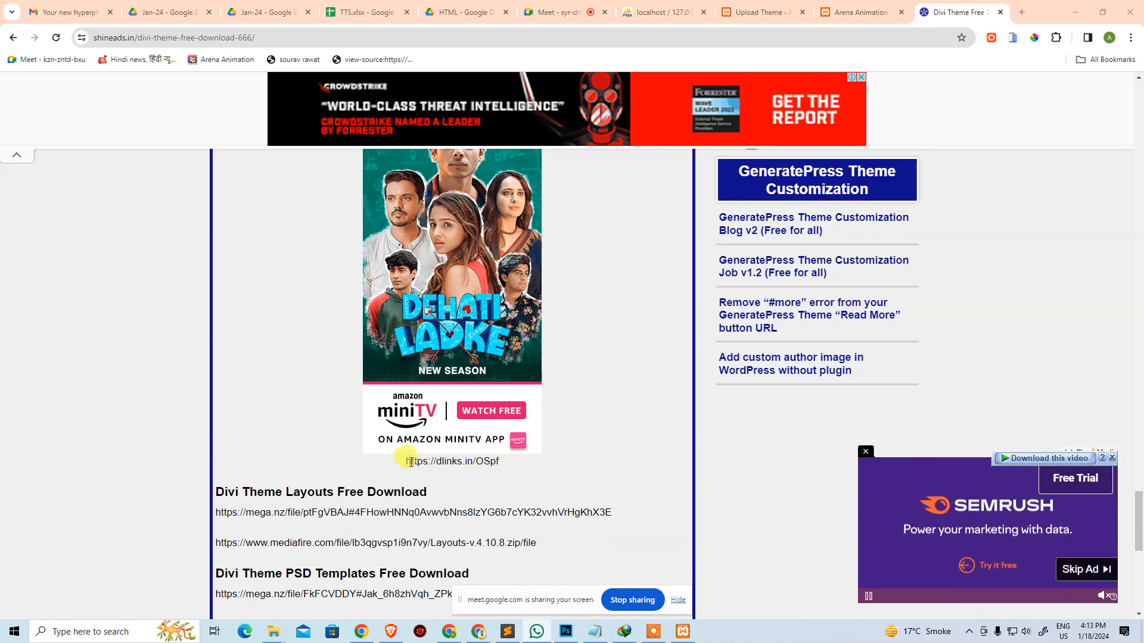
Copy the dlinks.in download link beneath the Telegram banner and paste it into WhatsApp.
left_click_drag(407, 462, 510, 463)
scroll(542, 502, "up", 4)
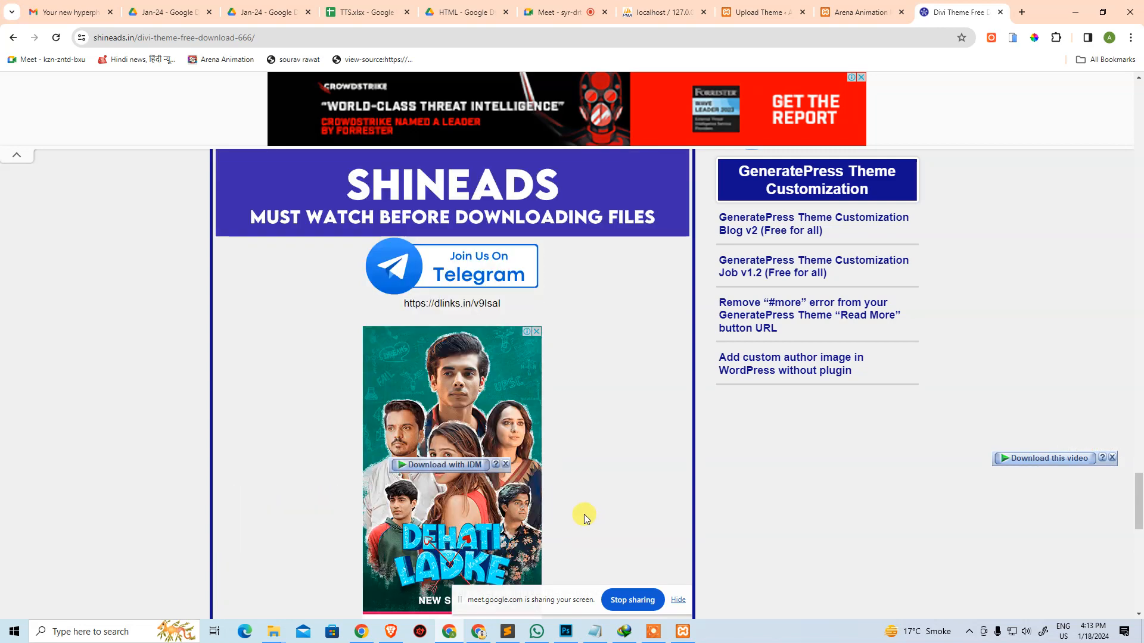
key("ctrl+c")
double_click(448, 302)
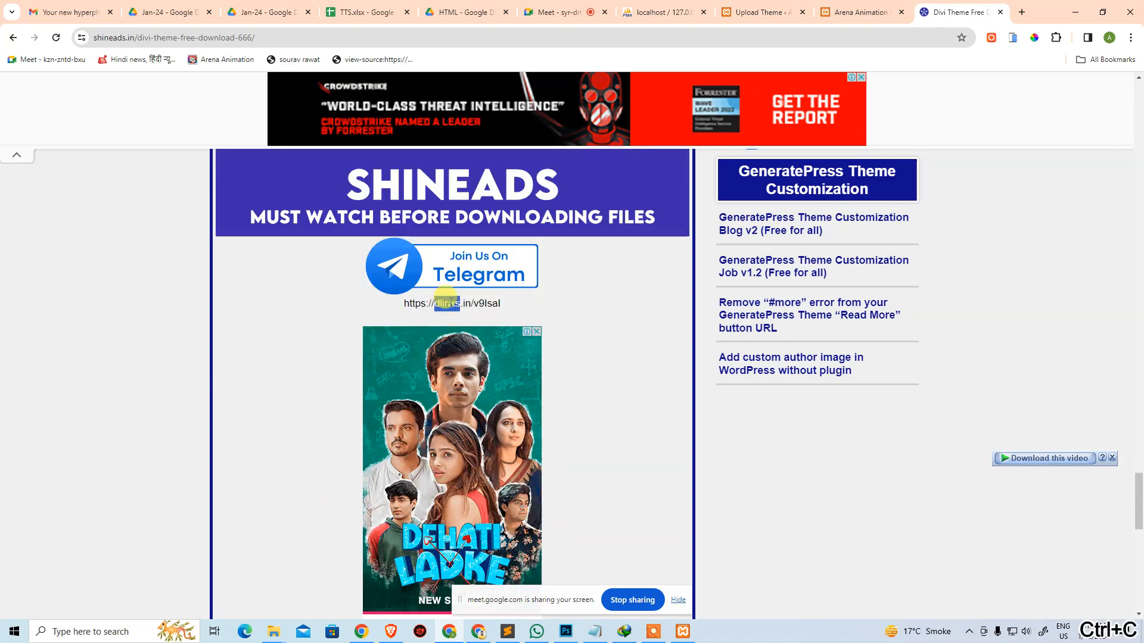
triple_click(448, 302)
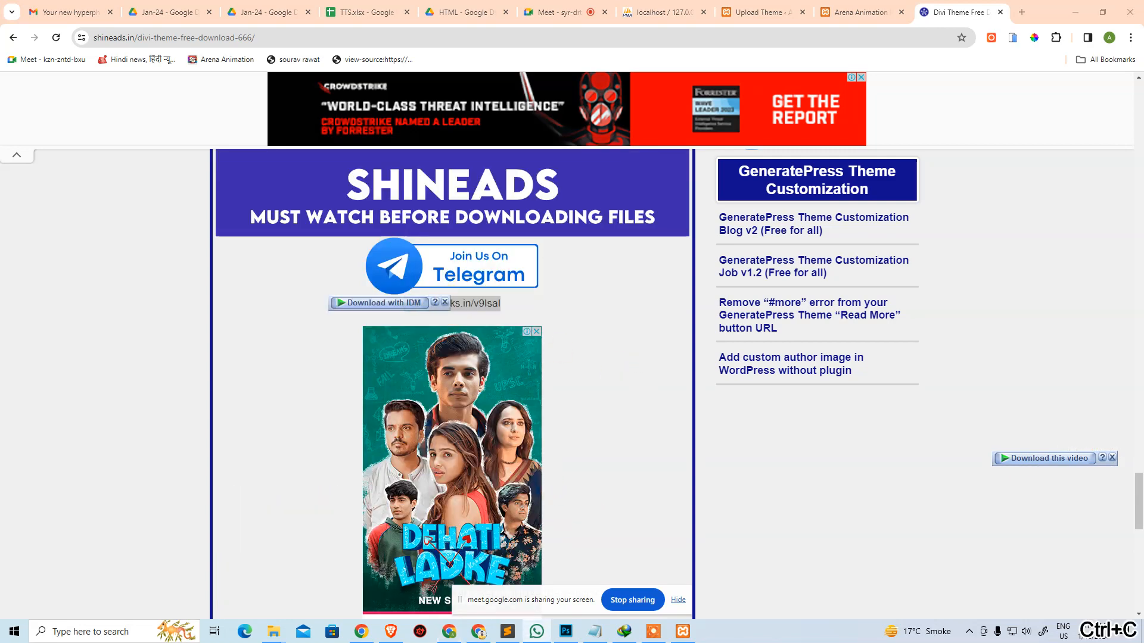
key("ctrl+v")
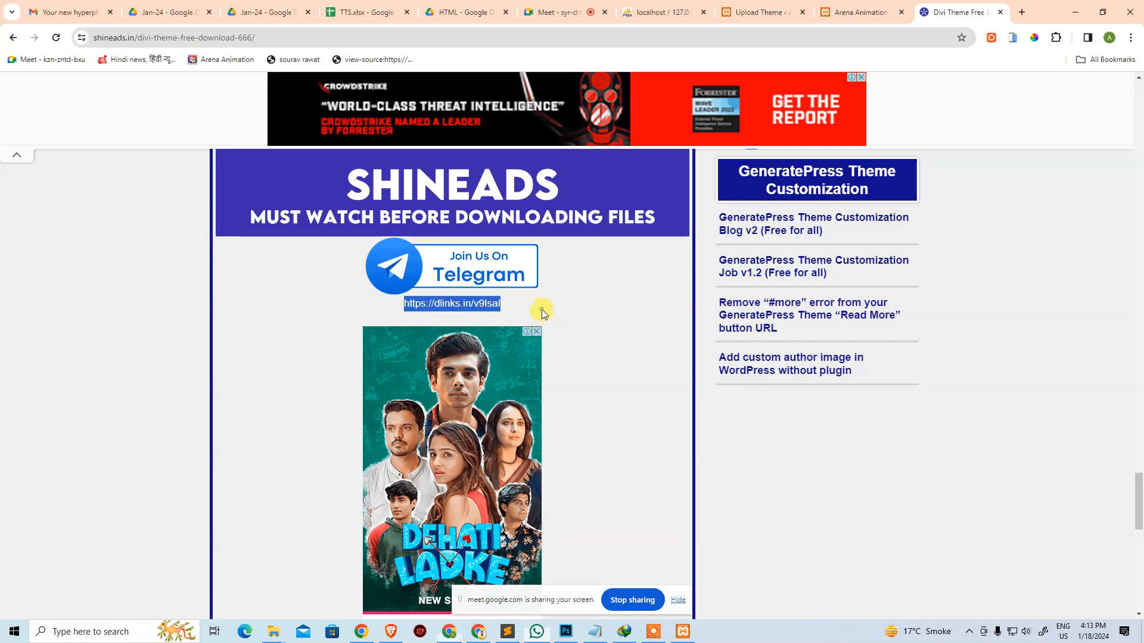
Open the dlinks.in link beneath the Telegram banner in a new tab.
left_click_drag(539, 303, 481, 300)
key("ctrl+c")
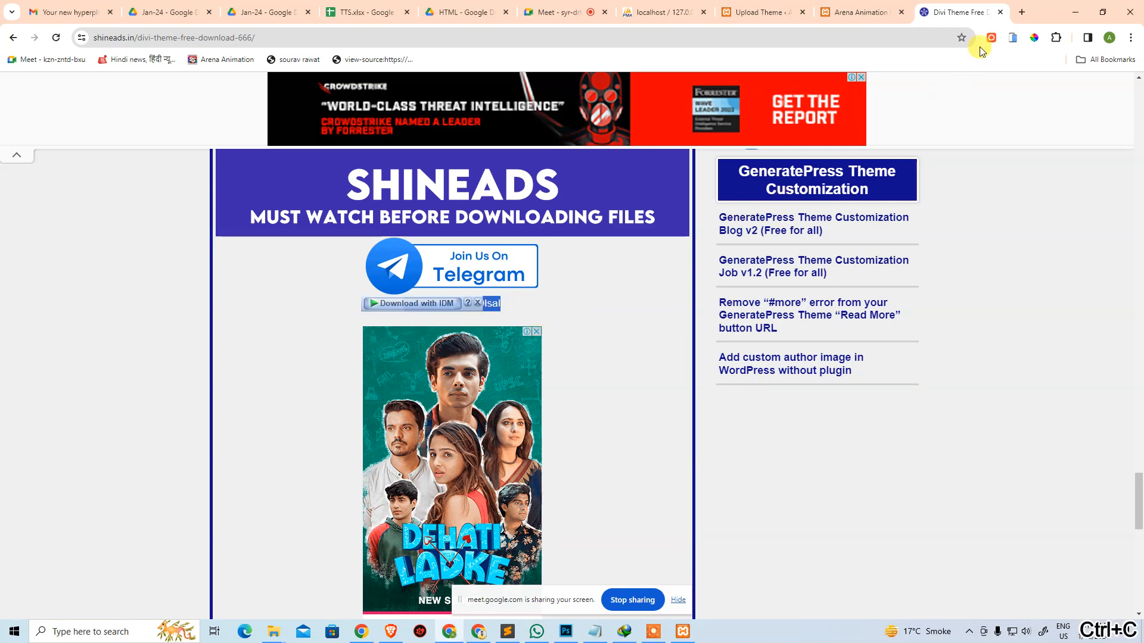
left_click(1022, 12)
key("ctrl+v")
key("Return")
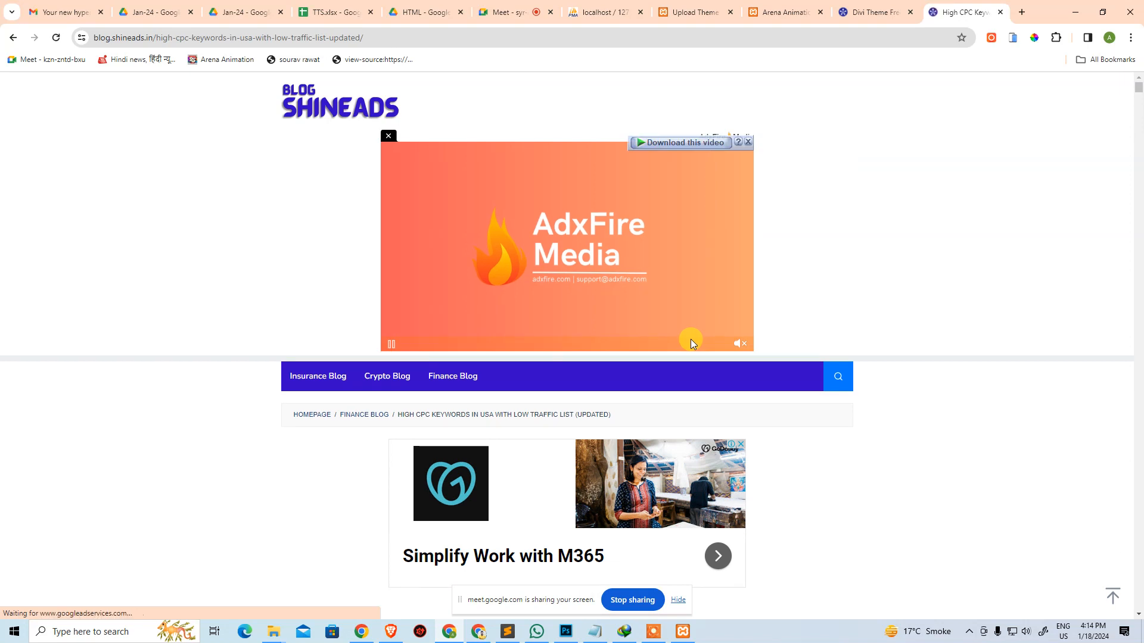
Wait out the countdown and continue through both intermediate blog pages to the DLinks page.
scroll(691, 339, "down", 5)
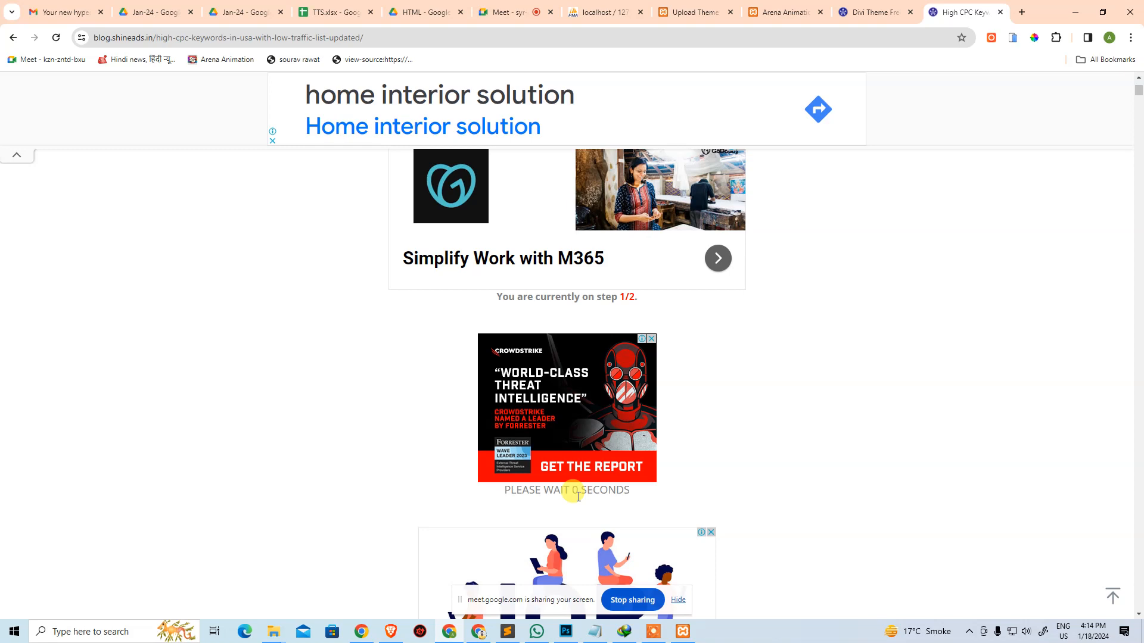
scroll(394, 500, "down", 9)
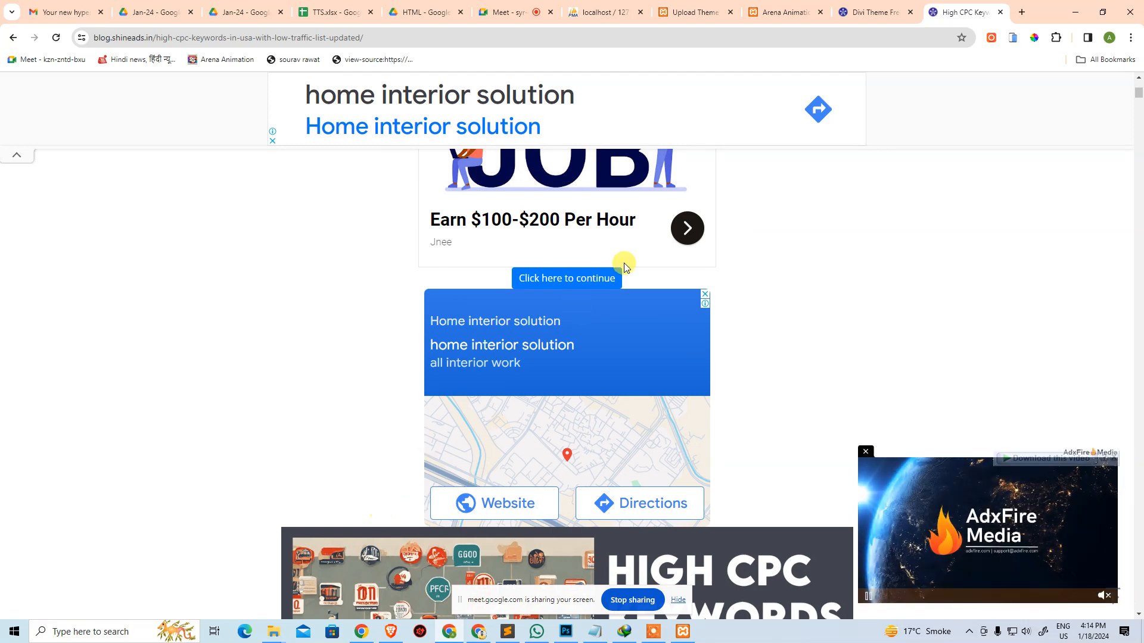
left_click(582, 279)
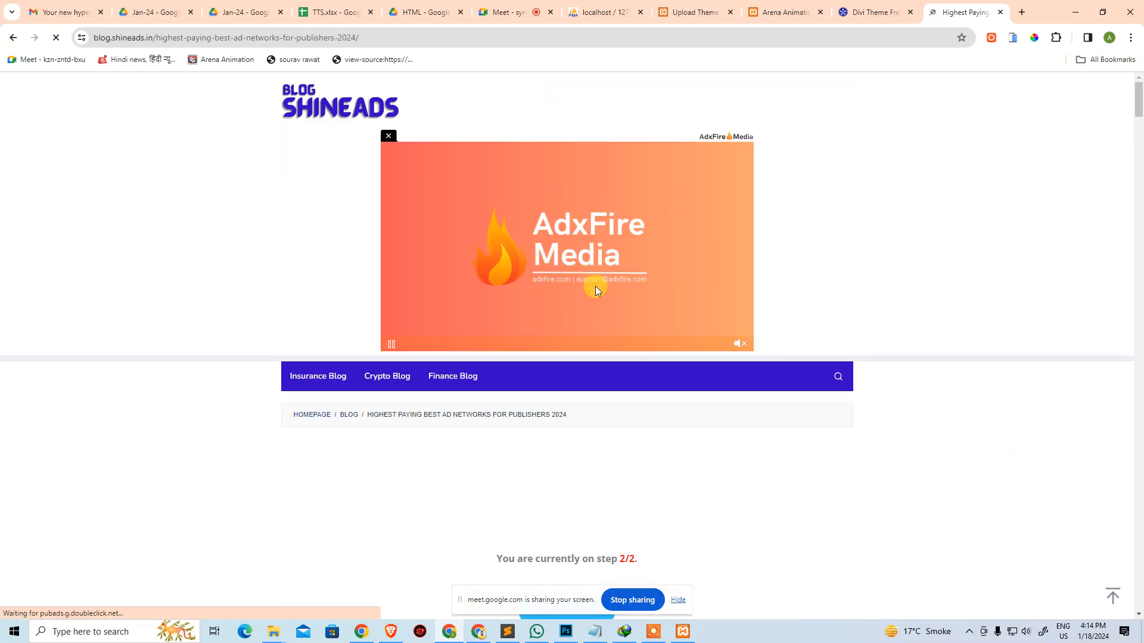
scroll(682, 527, "down", 4)
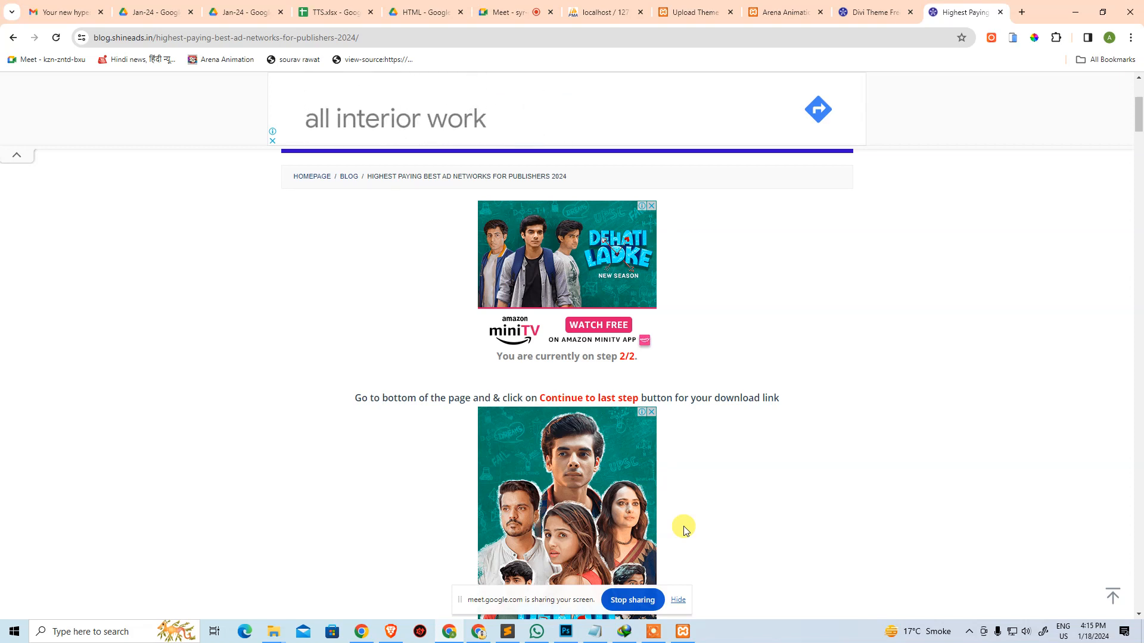
key("ctrl+End")
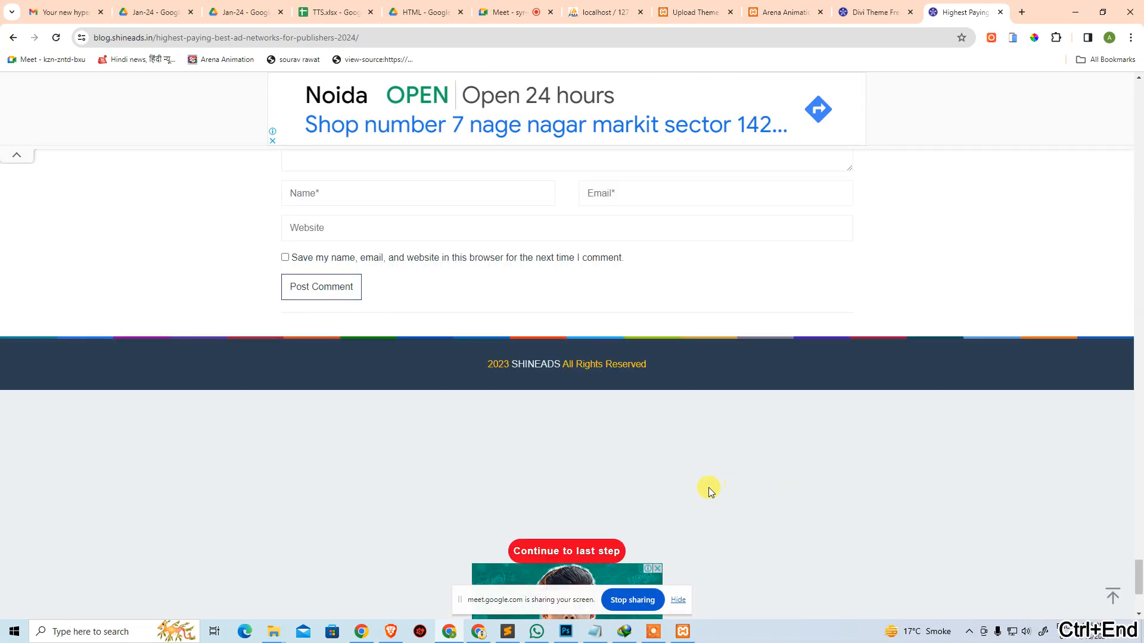
left_click(605, 549)
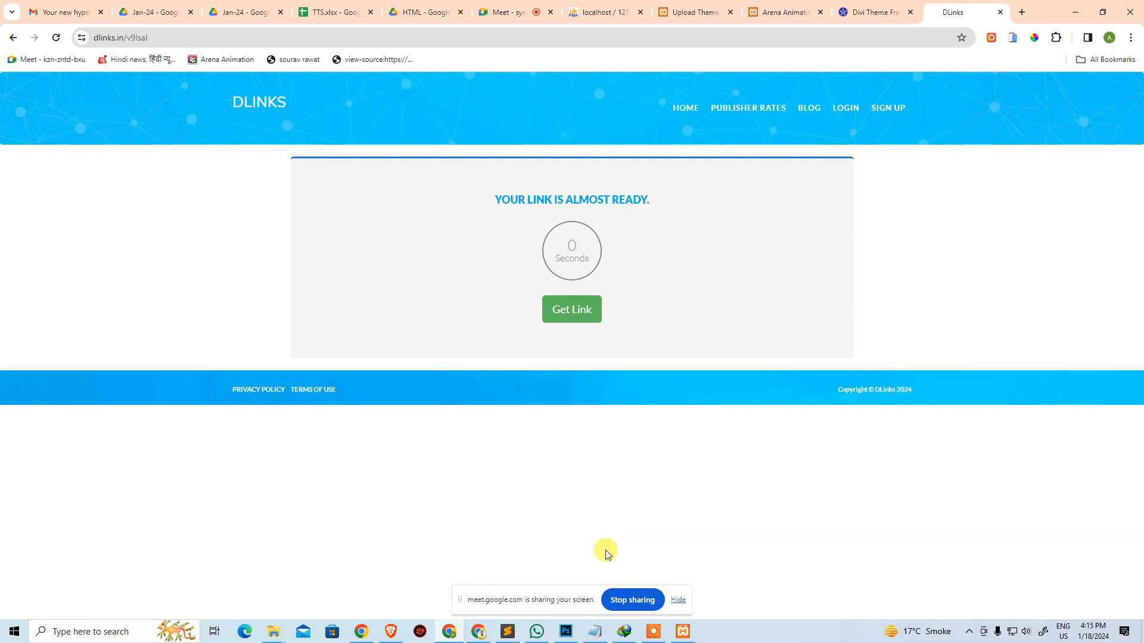
Get the final link from DLinks, download Divi (3).zip from MEGA and check the recent downloads.
left_click(581, 315)
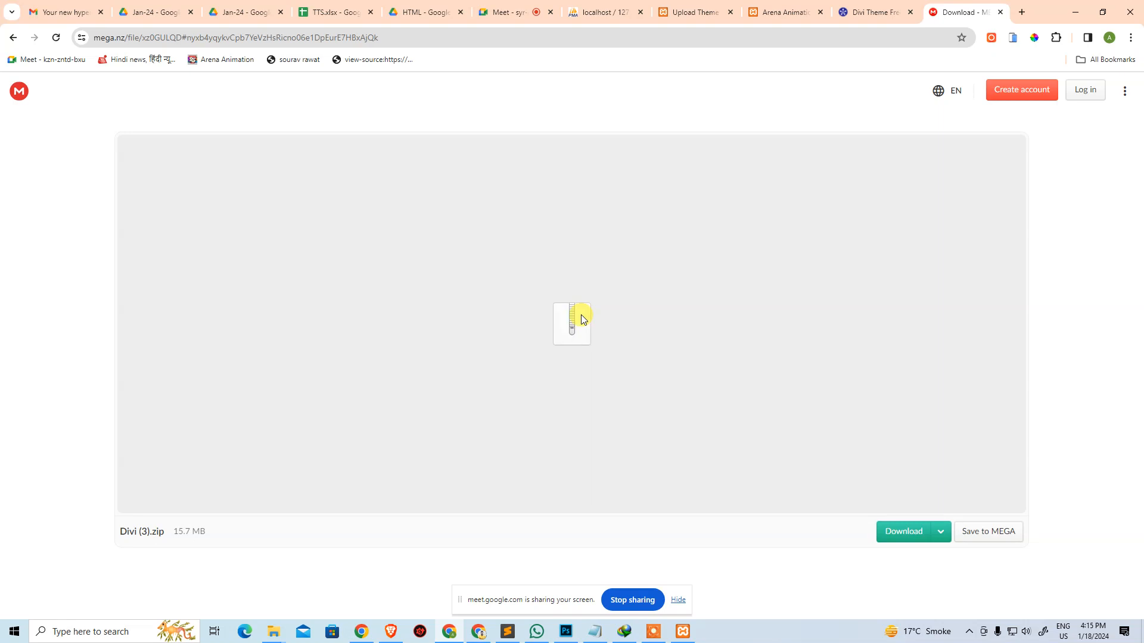
left_click(911, 533)
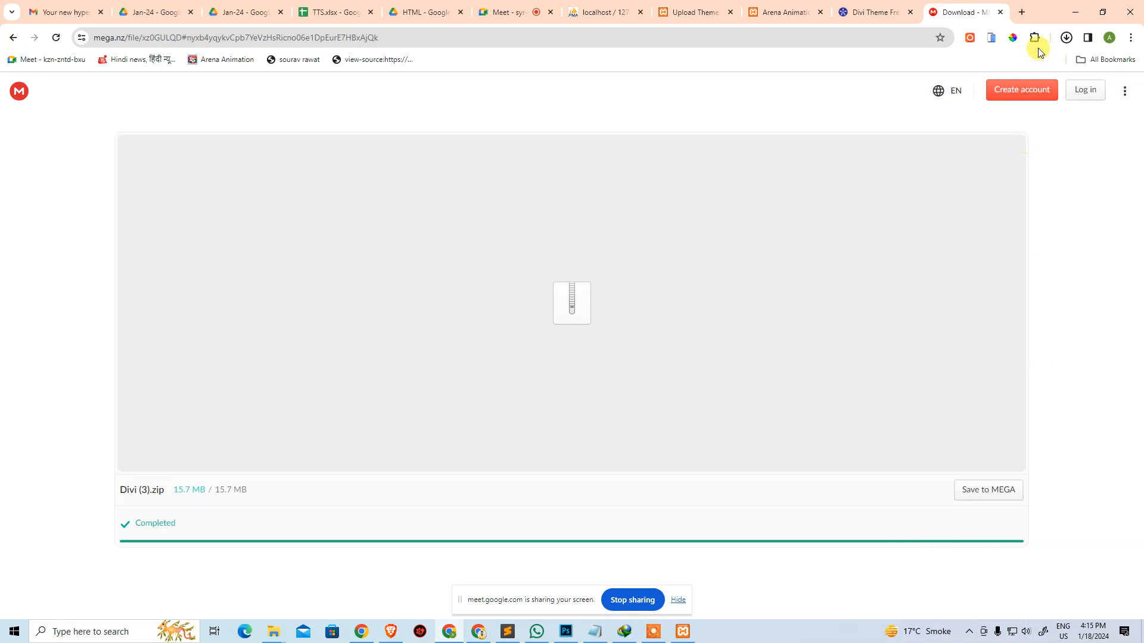
left_click(1066, 39)
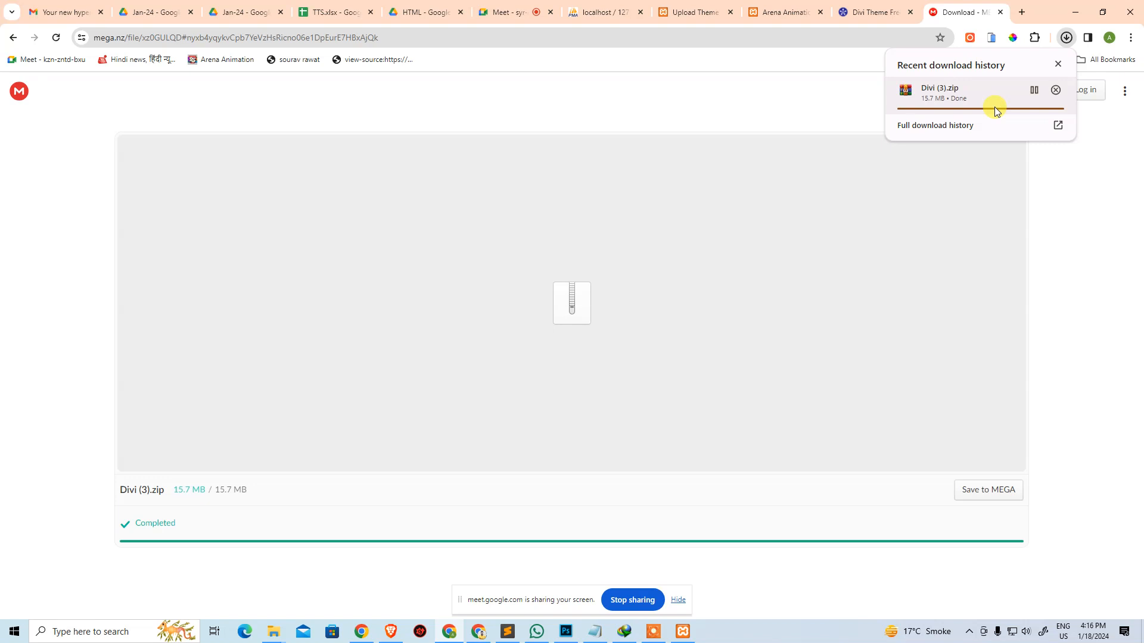
Open the Elegant Themes homepage, elegantthemes.com, in a new tab.
left_click(1021, 11)
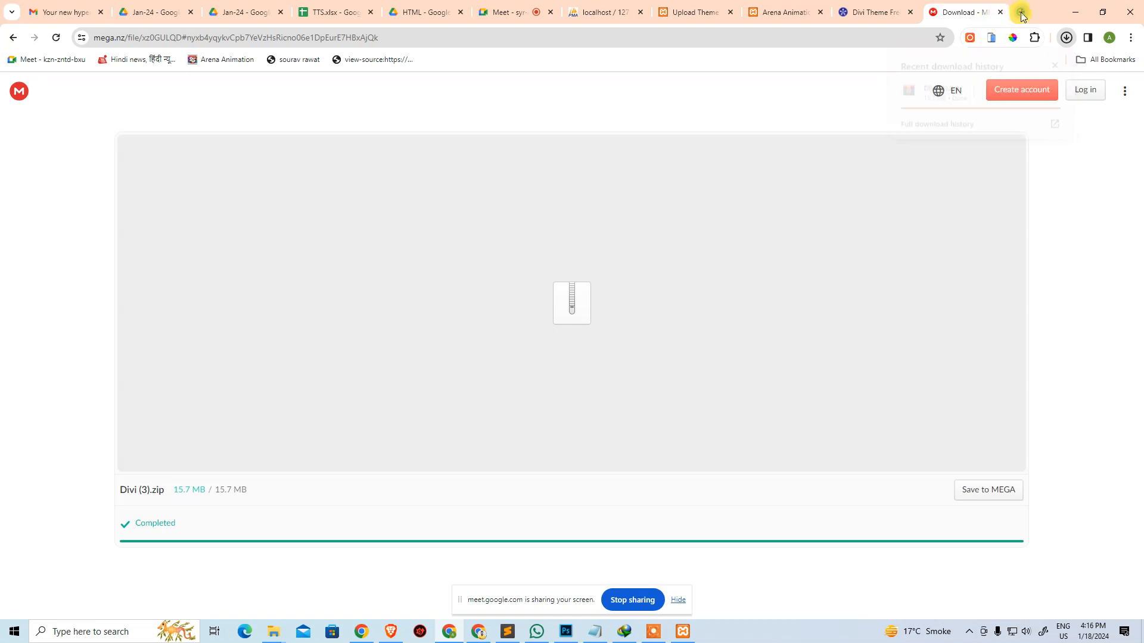
type("ele")
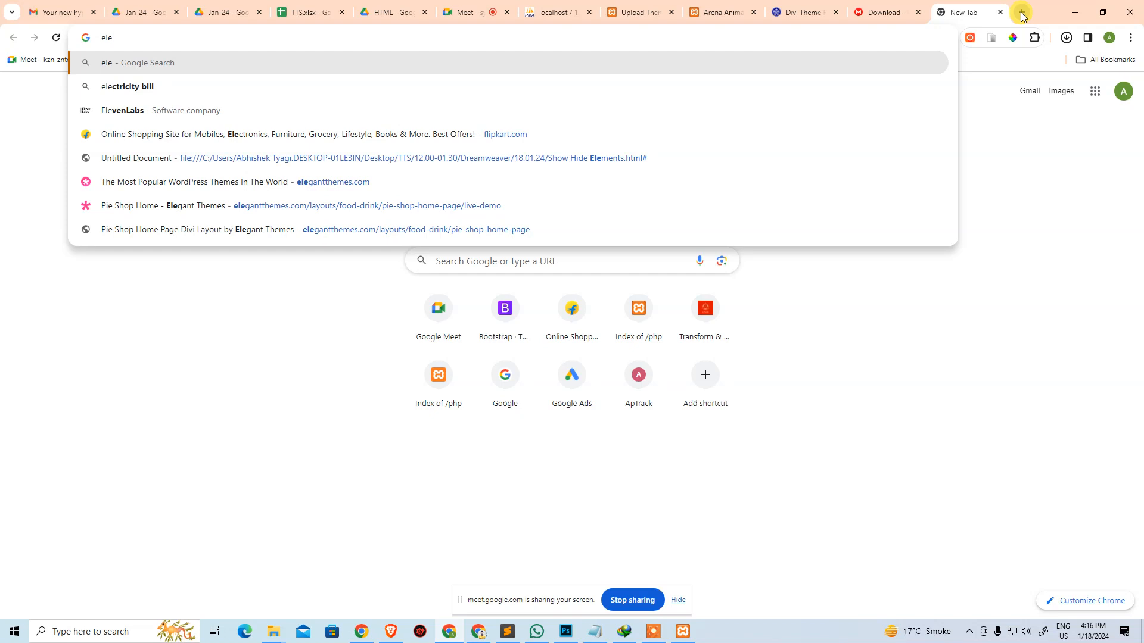
type("ge")
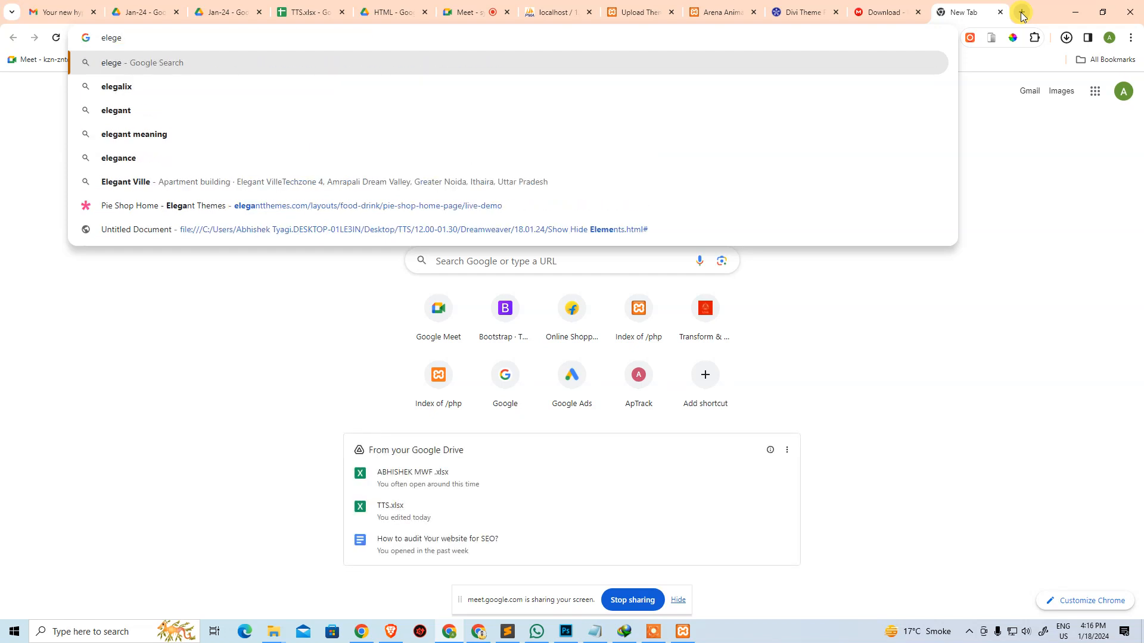
key("BackSpace")
key("Down")
key("Down")
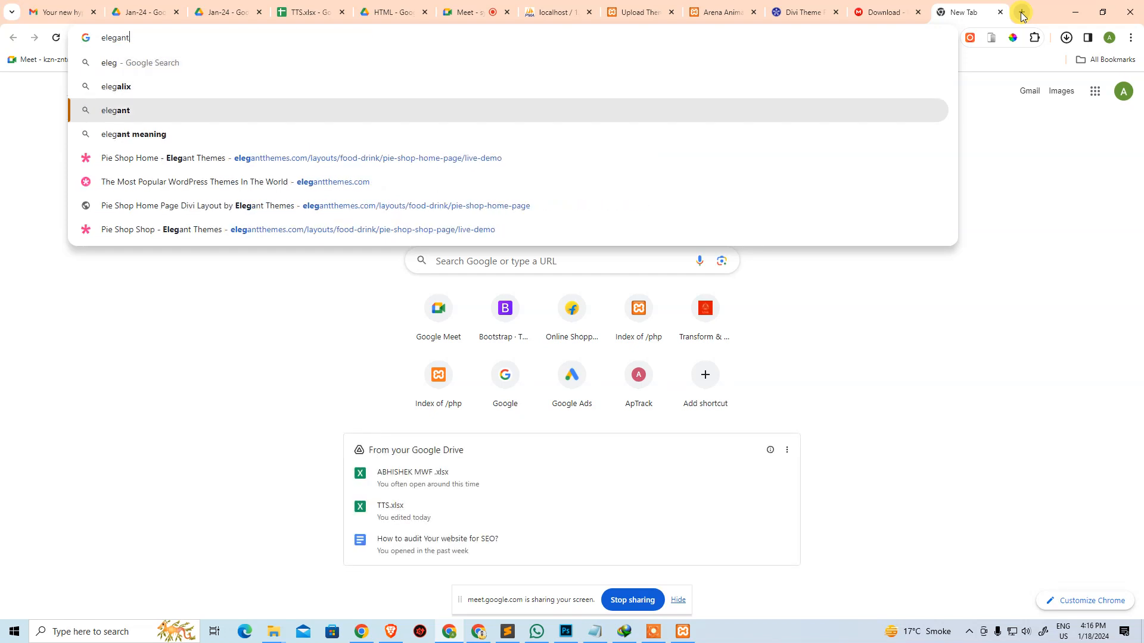
key("Down")
key("Down")
key("BackSpace")
key("BackSpace")
key("BackSpace")
key("BackSpace")
key("BackSpace")
key("BackSpace")
key("BackSpace")
key("BackSpace")
key("BackSpace")
key("BackSpace")
key("BackSpace")
key("BackSpace")
key("BackSpace")
key("BackSpace")
key("BackSpace")
key("BackSpace")
key("BackSpace")
key("BackSpace")
key("BackSpace")
key("BackSpace")
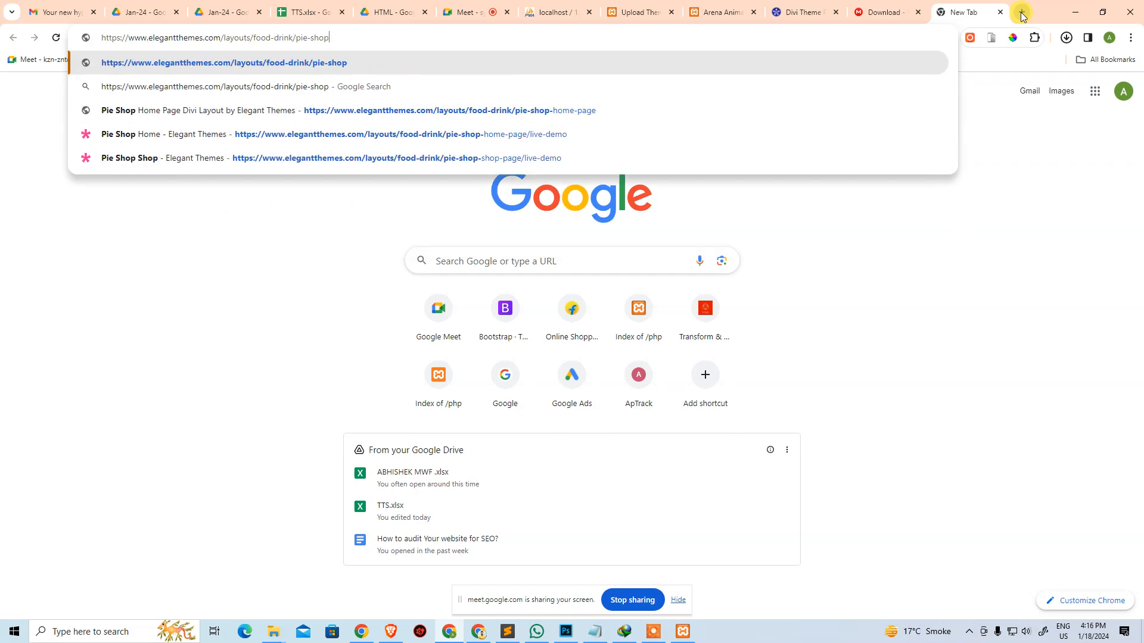
key("BackSpace")
key("BackSpace")
key("BackSpace")
key("BackSpace")
key("BackSpace")
key("BackSpace")
key("BackSpace")
key("BackSpace")
key("BackSpace")
key("BackSpace")
key("BackSpace")
key("BackSpace")
key("BackSpace")
key("BackSpace")
key("BackSpace")
key("BackSpace")
key("BackSpace")
key("BackSpace")
key("BackSpace")
key("BackSpace")
key("Return")
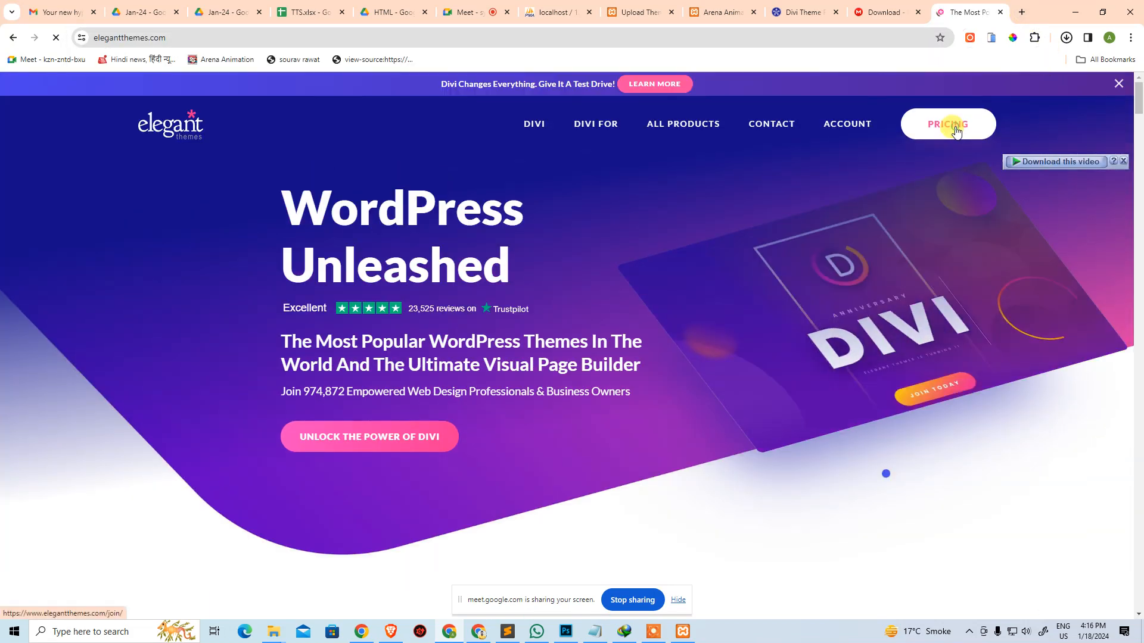
Open the Elegant Themes pricing page and examine the Divi and Divi Pro plan prices.
left_click(956, 128)
scroll(864, 467, "down", 5)
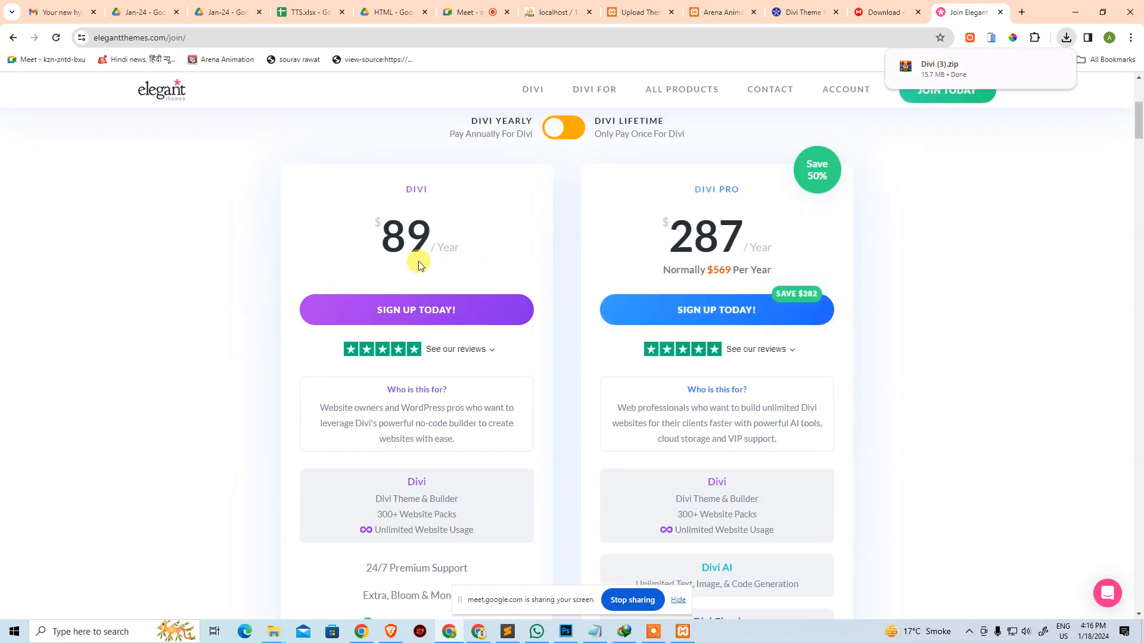
Examine the Divi and Divi Pro plans and compare their yearly pricing with the lifetime pricing.
left_click_drag(394, 190, 447, 188)
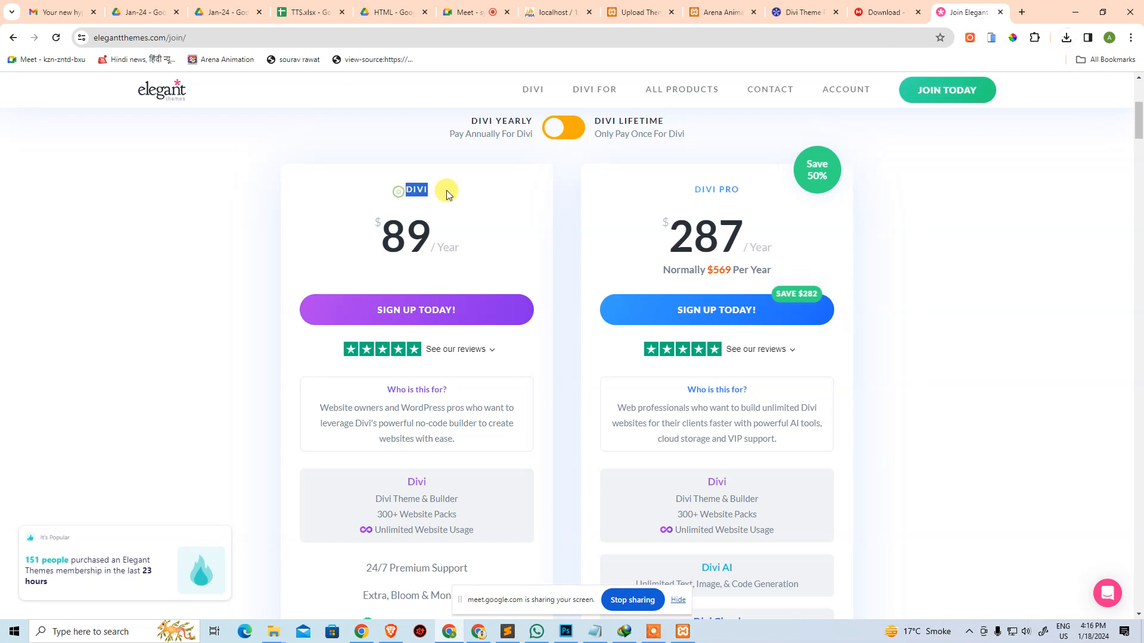
left_click(470, 194)
scroll(477, 208, "down", 2)
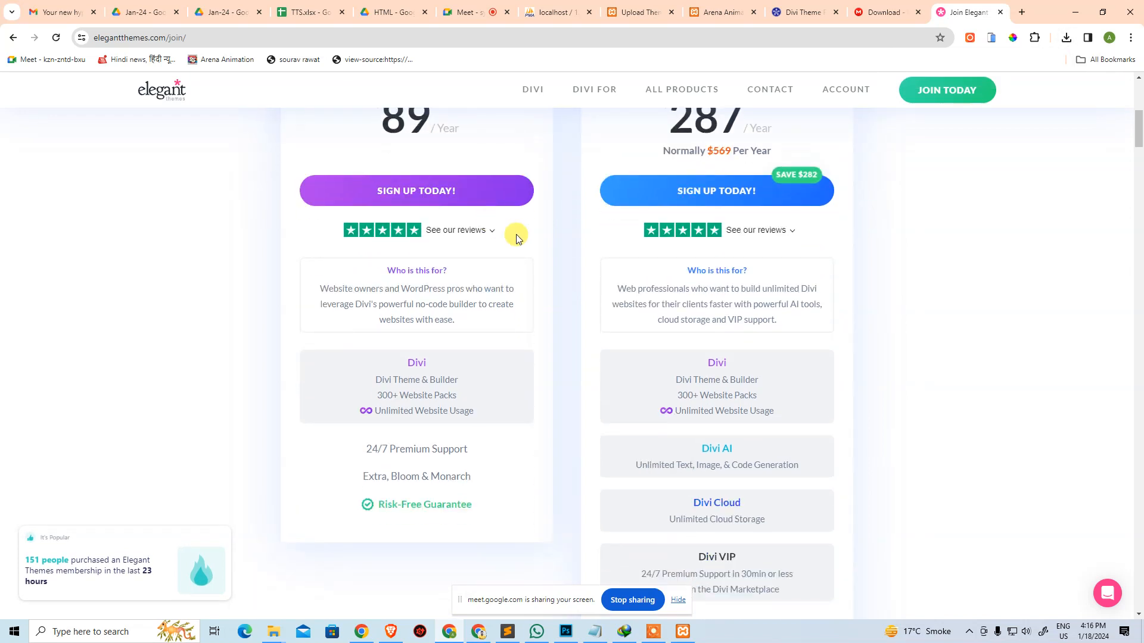
scroll(516, 239, "up", 2)
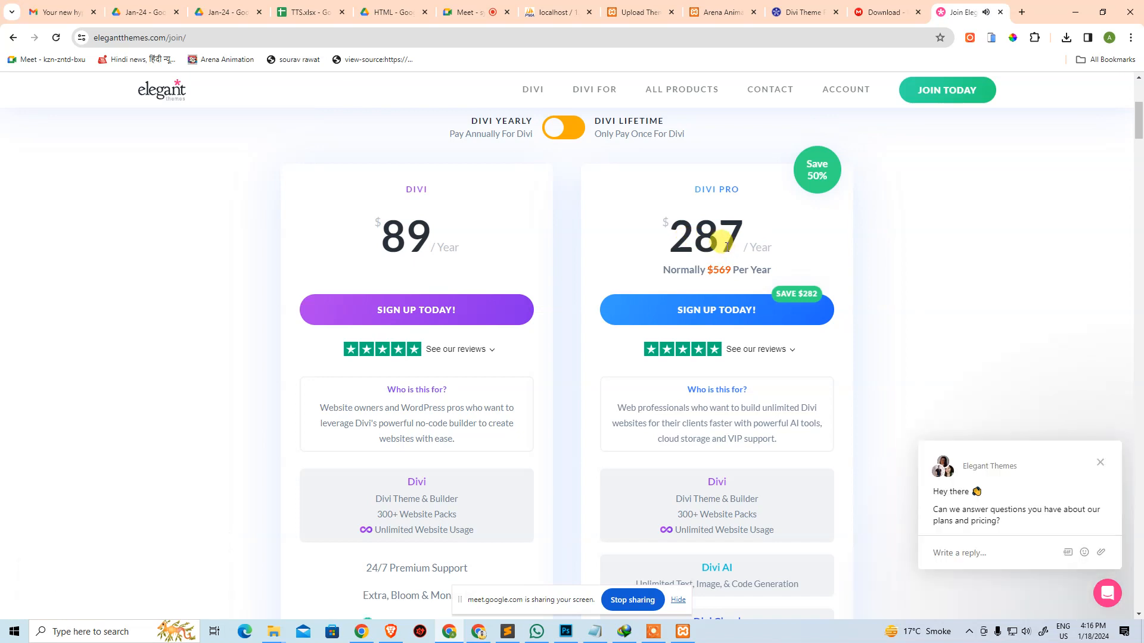
scroll(720, 240, "up", 2)
left_click(572, 253)
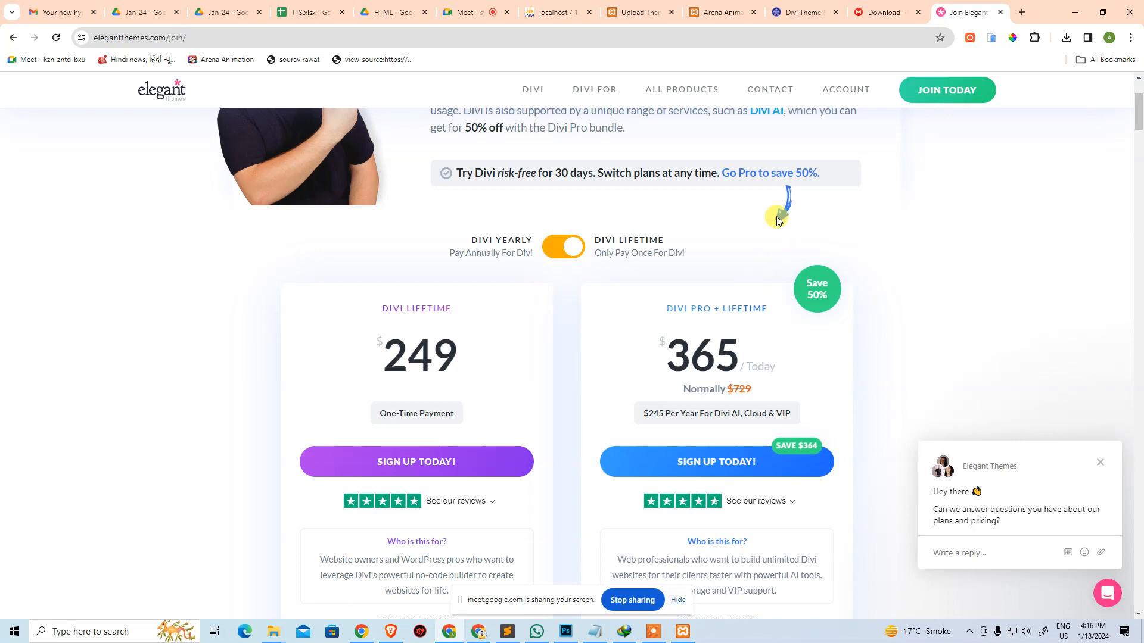
left_click(572, 247)
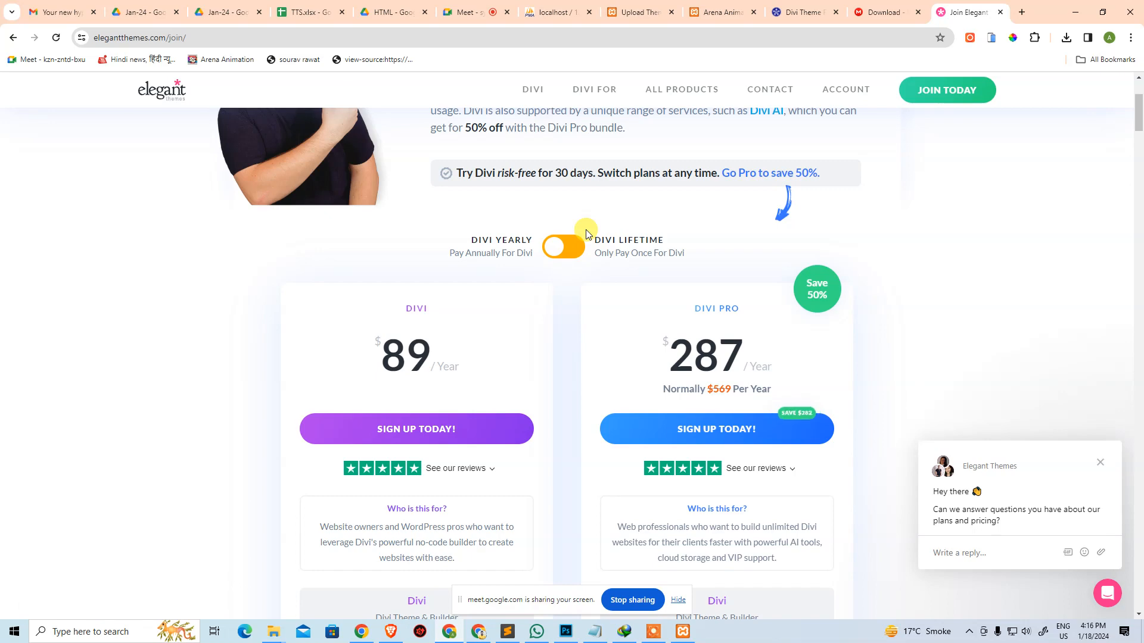
Return to the WordPress theme installation page and activate the installed Divi theme.
left_click(644, 12)
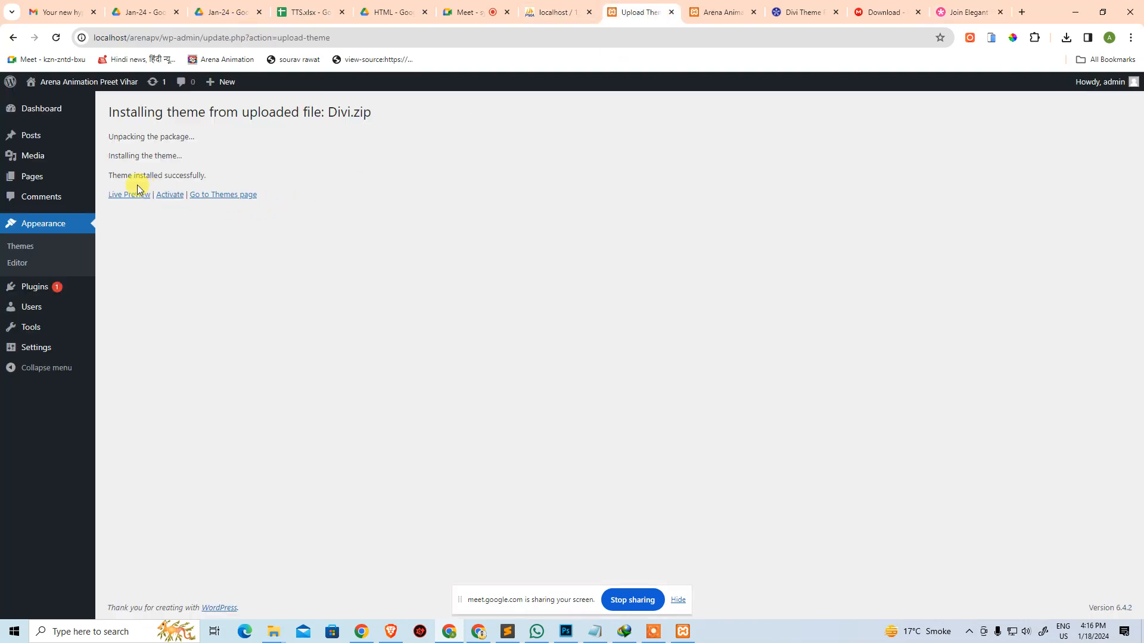
left_click(170, 197)
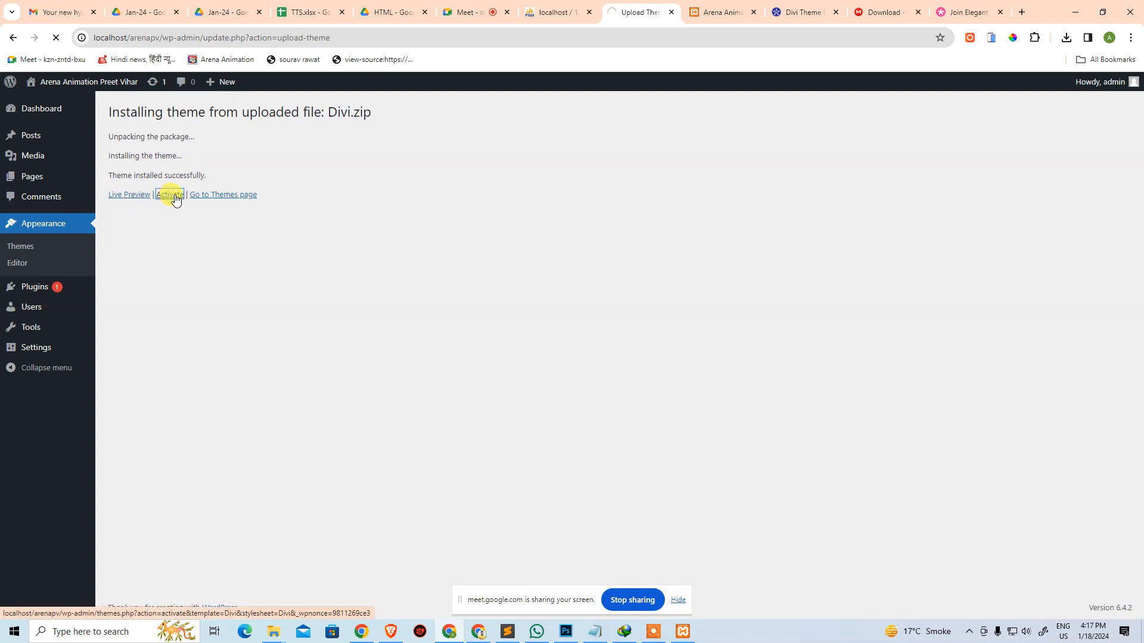
mouse_move(72, 325)
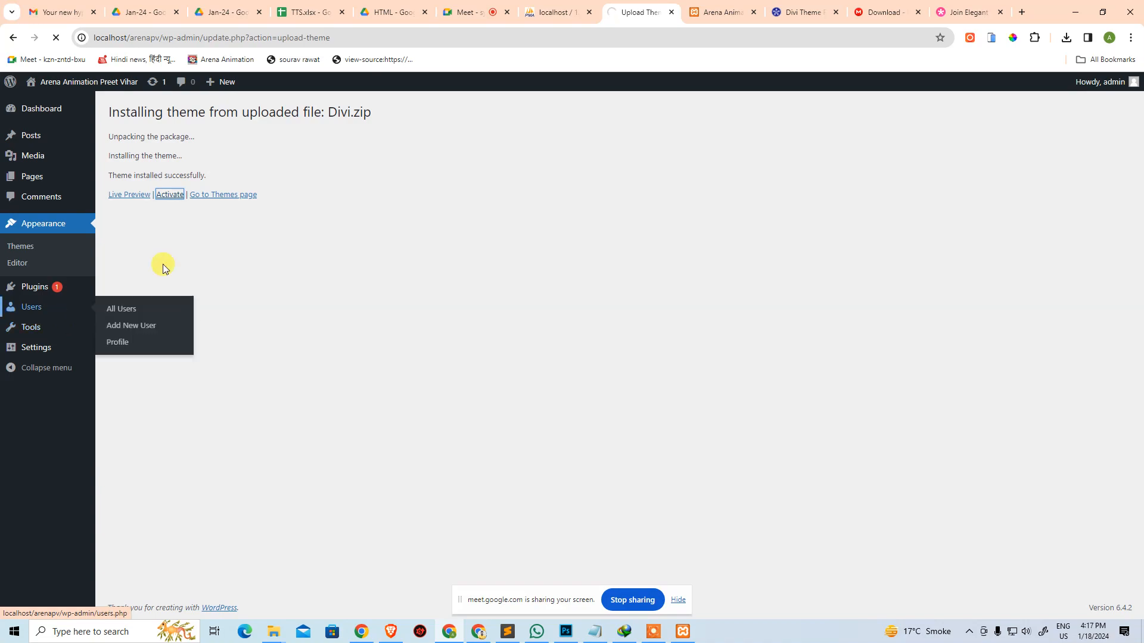
Find the free API key table on the shineads.in Divi page, copy its user row into the other open application window and bold part of it.
left_click(801, 12)
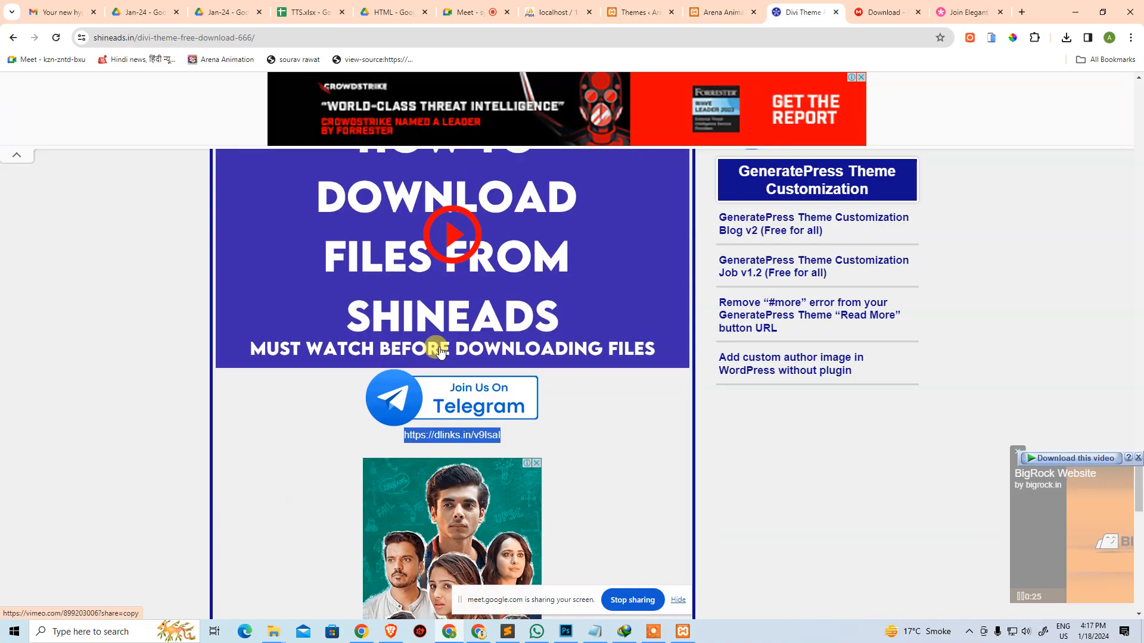
scroll(435, 328, "down", 10)
scroll(438, 334, "up", 5)
scroll(453, 334, "down", 1)
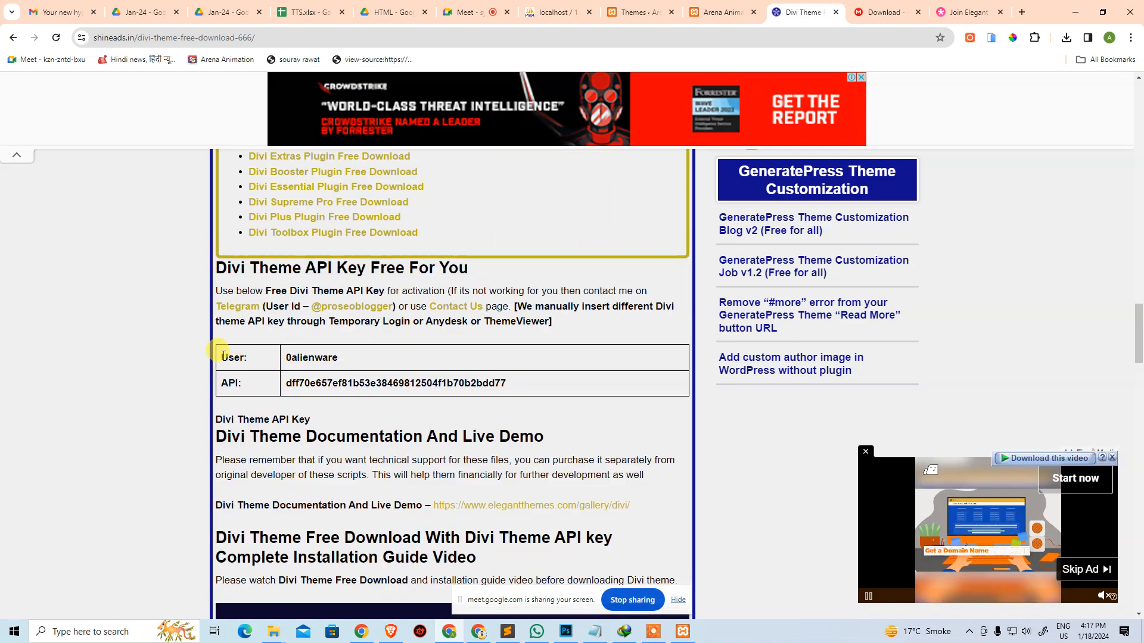
left_click_drag(223, 356, 338, 358)
key("ctrl+c")
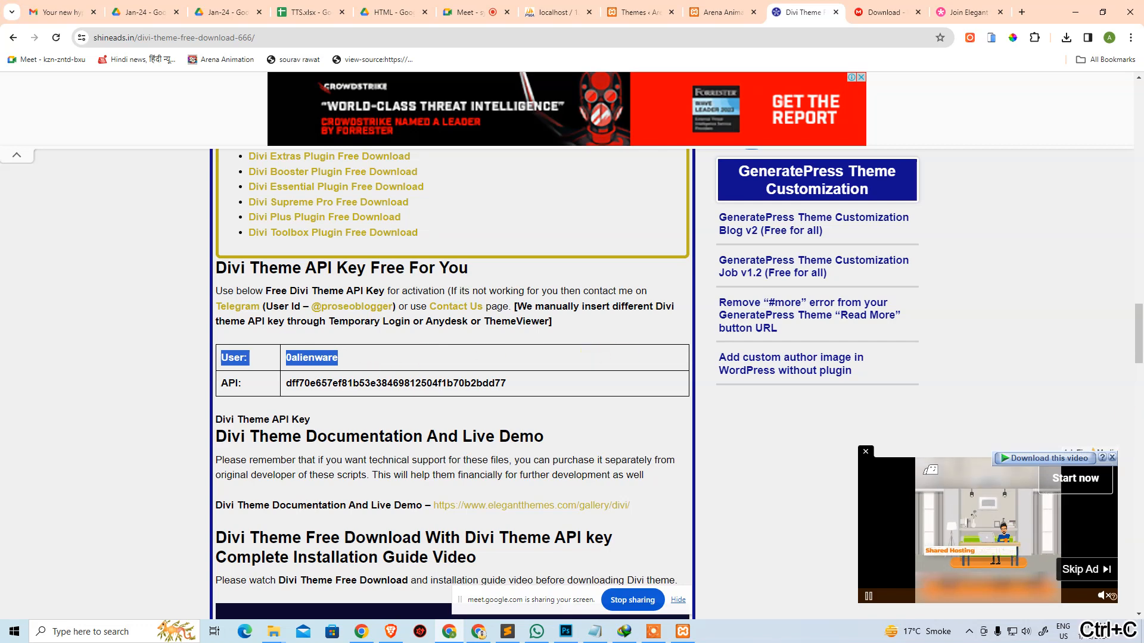
key("alt+Tab")
key("ctrl+v")
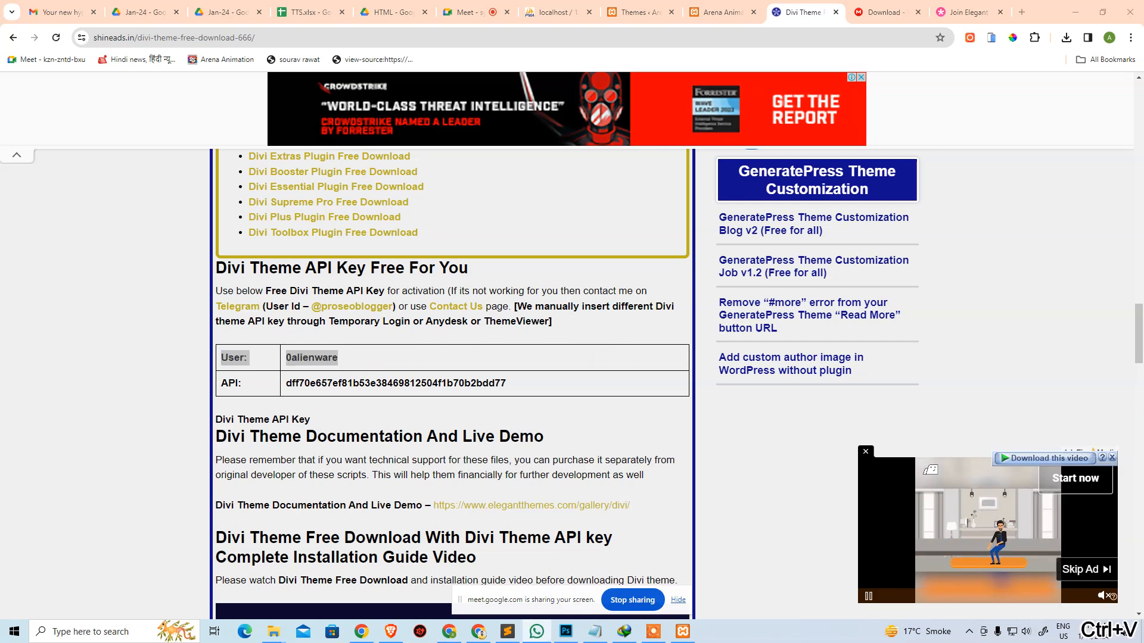
key("ctrl+shift+Right")
key("ctrl+b")
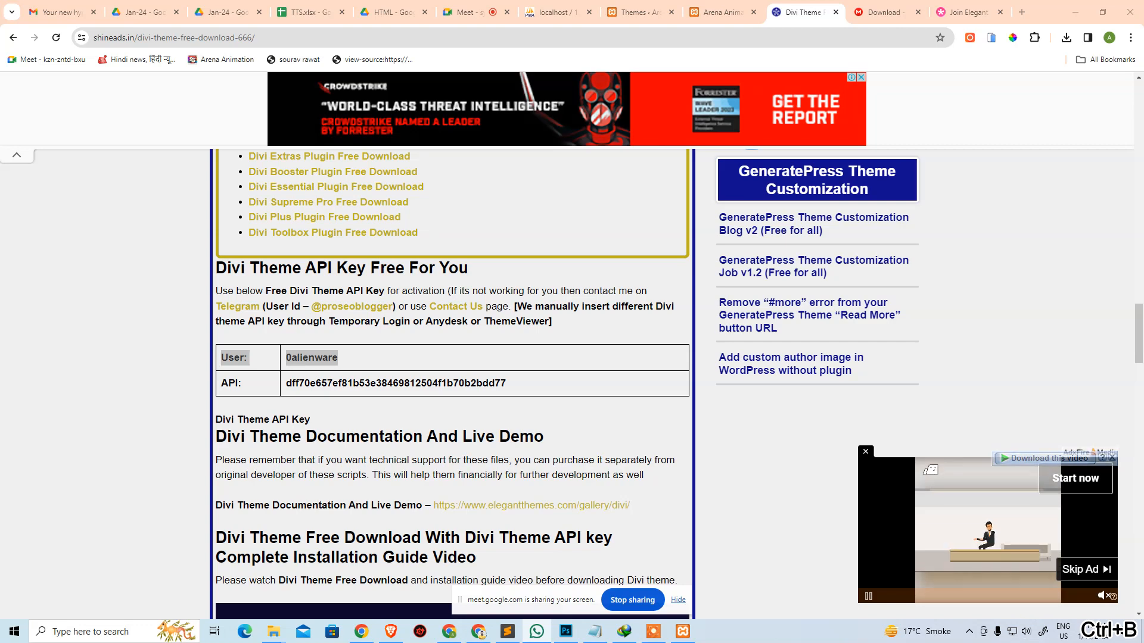
Copy the API key row from the shineads.in table, paste it into the same window outside the browser and bold part of it.
left_click_drag(223, 383, 588, 388)
key("ctrl+c")
key("ctrl+v")
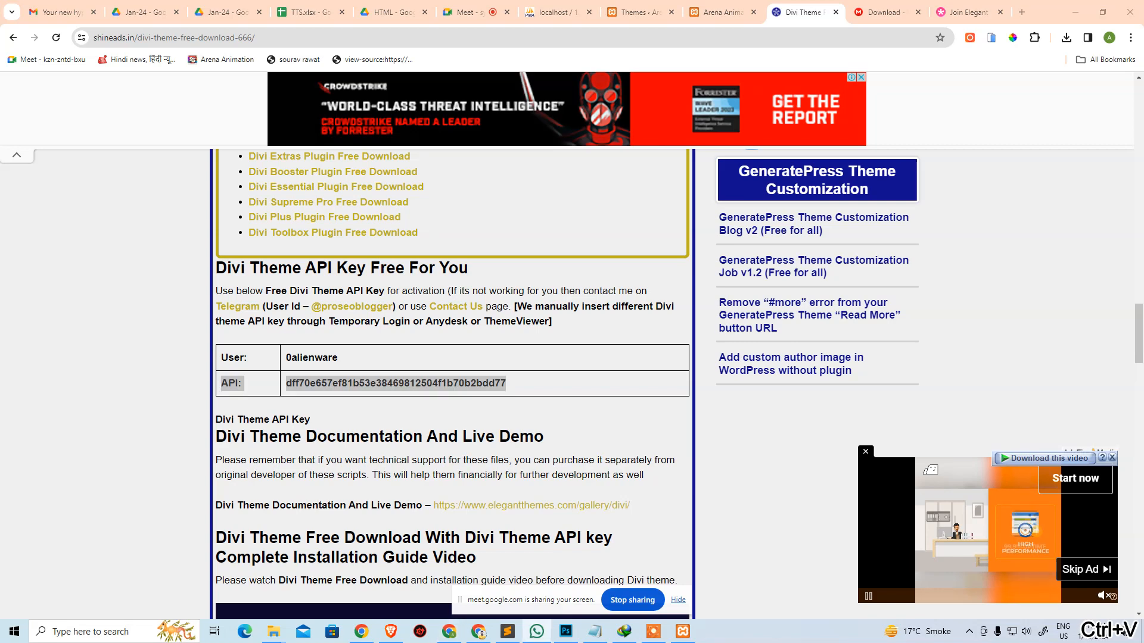
key("ctrl+shift+Right")
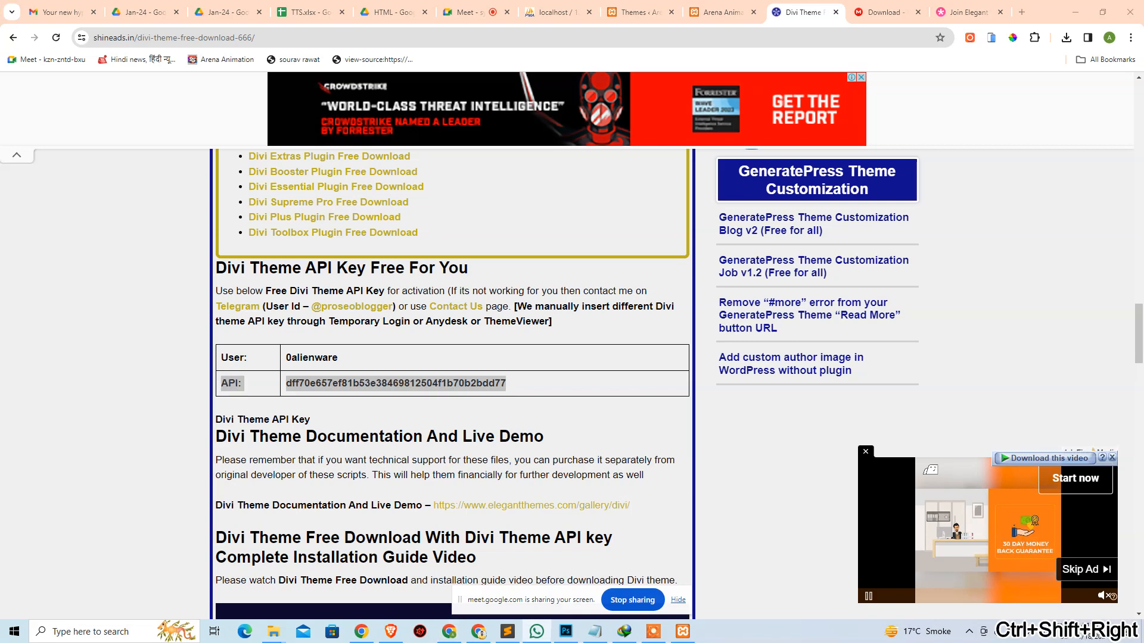
key("ctrl+b")
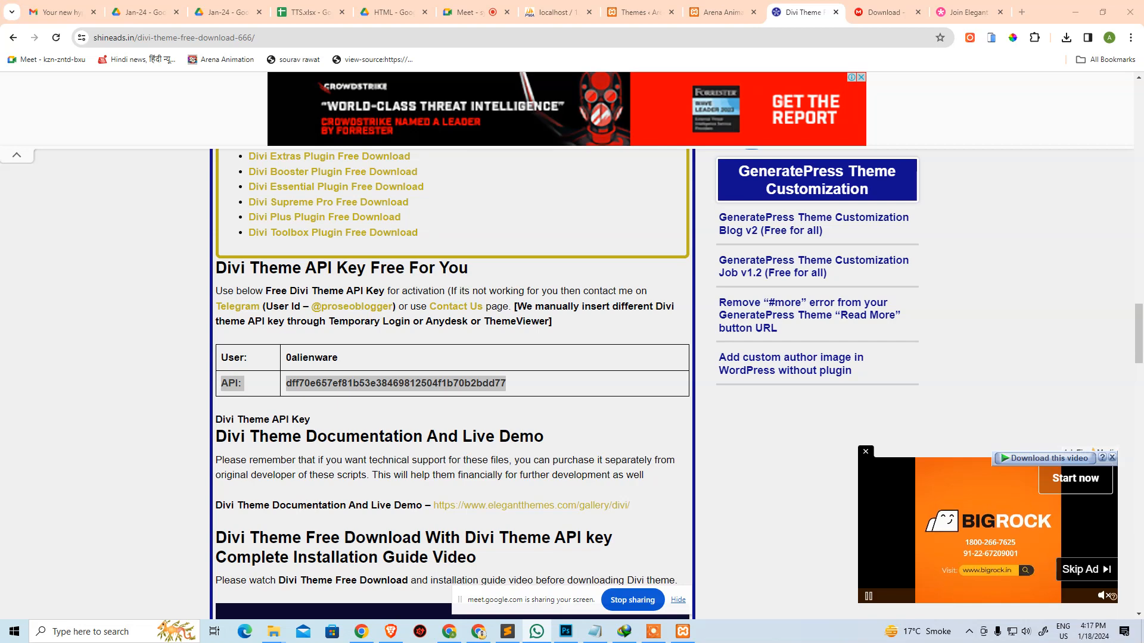
key("ctrl+End")
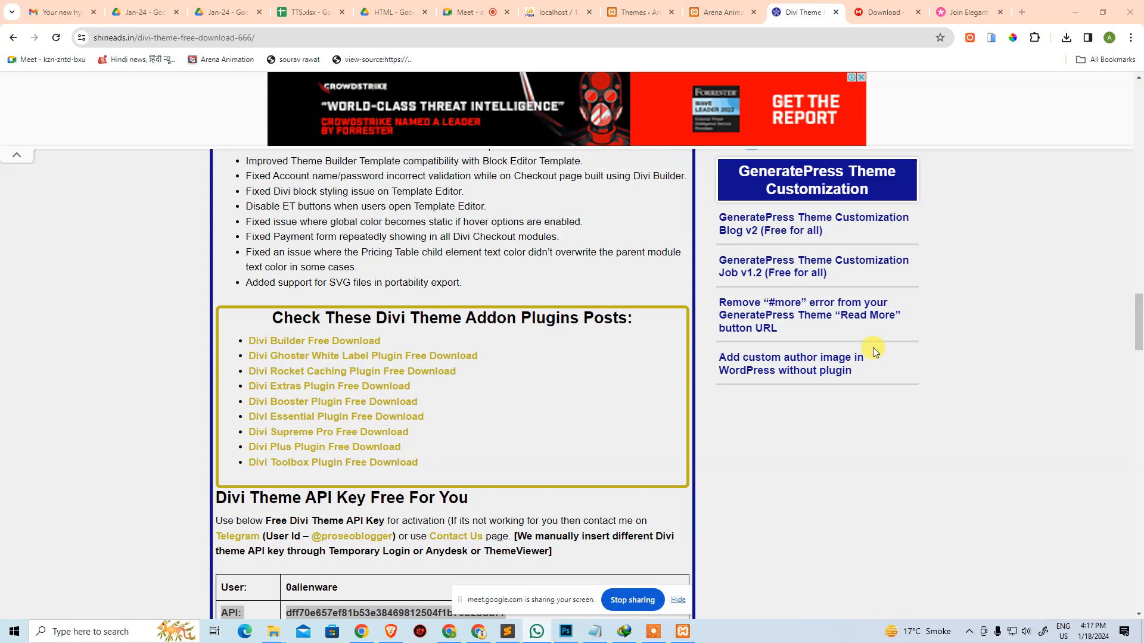
scroll(483, 433, "down", 7)
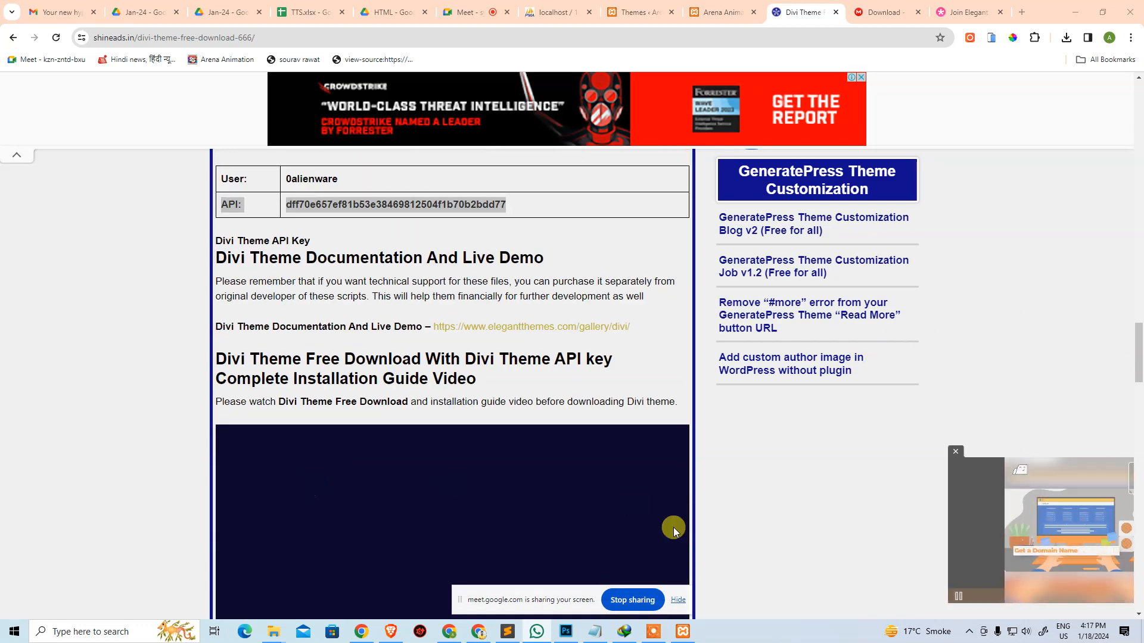
Return to the WordPress dashboard and open the Updates settings in Divi Theme Options.
left_click(649, 14)
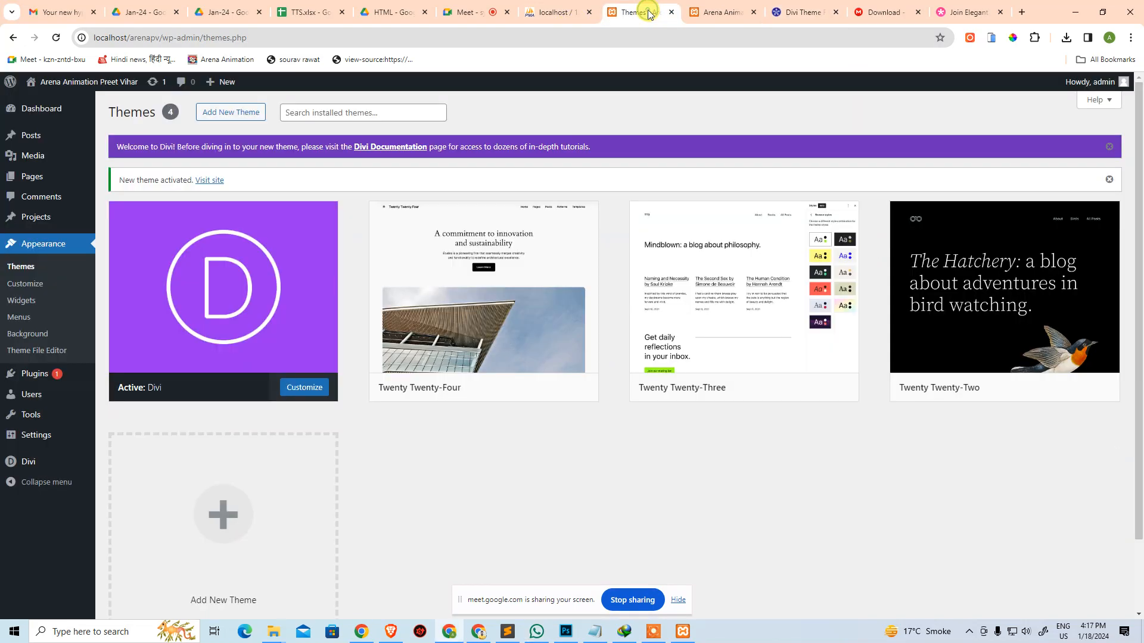
mouse_move(34, 463)
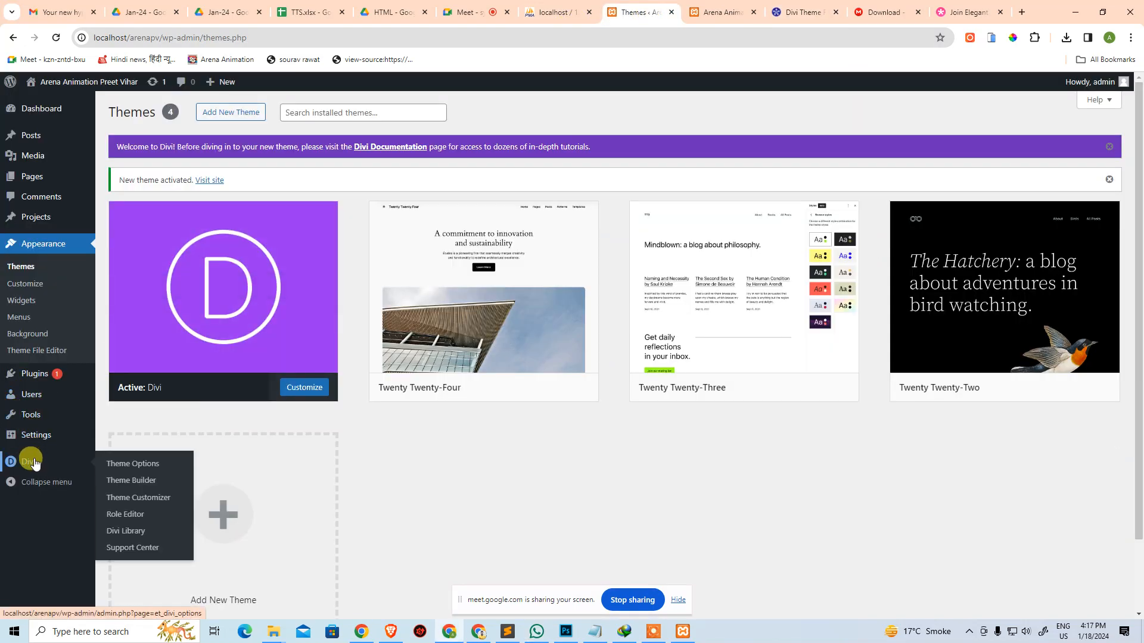
left_click(126, 468)
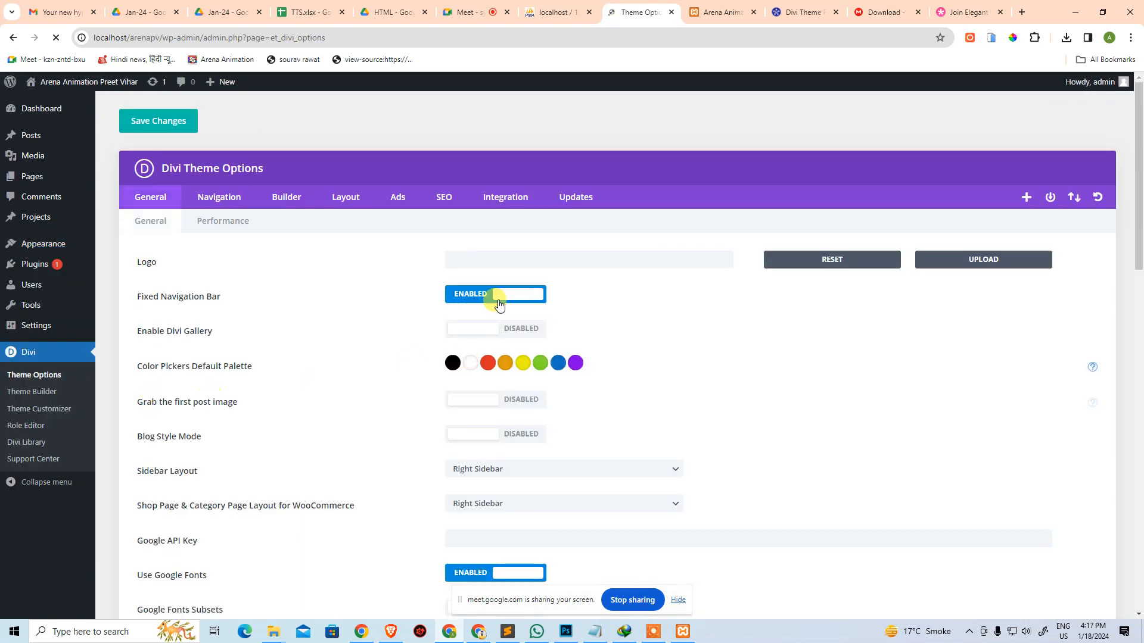
left_click(577, 198)
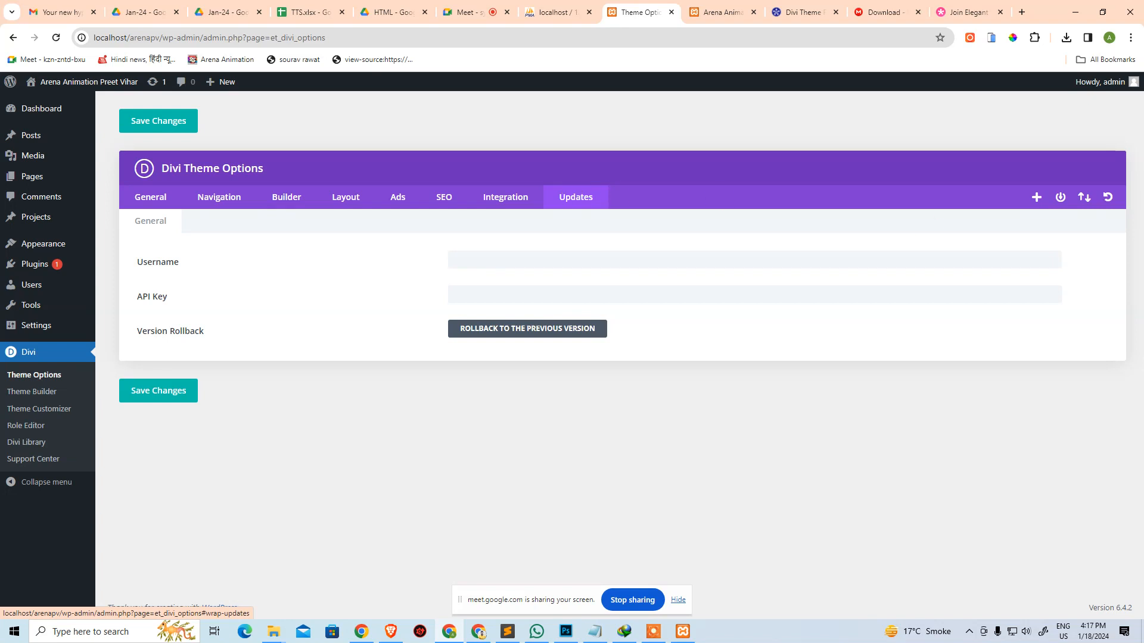
Copy the Divi username and API key from the other window into the Username and API Key fields of the update settings.
key("ctrl+c")
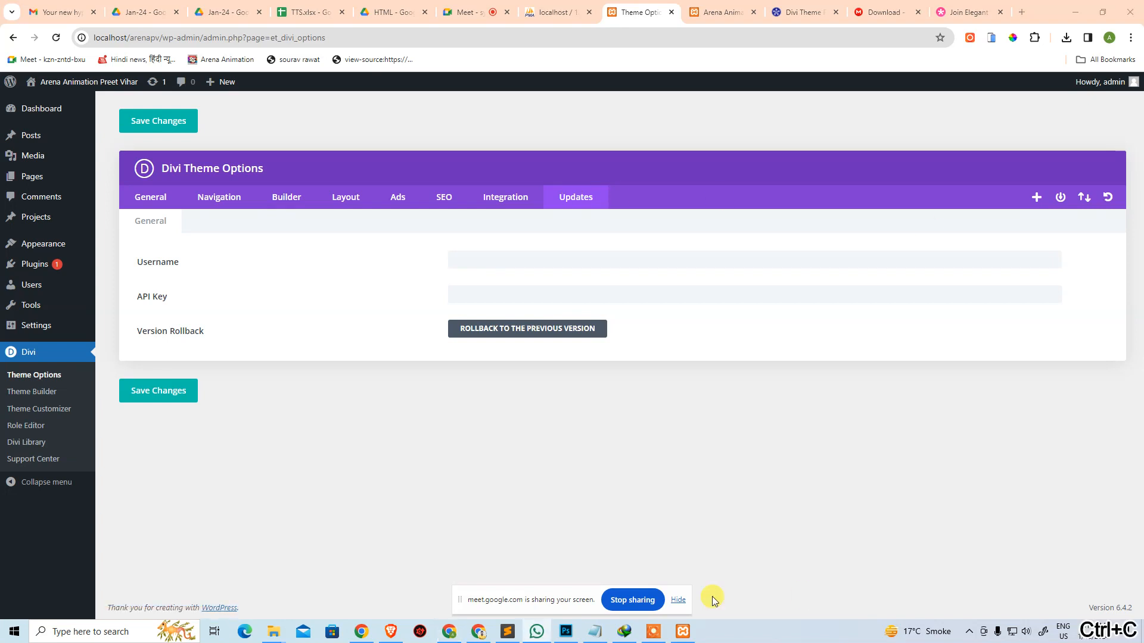
left_click(501, 254)
key("ctrl+v")
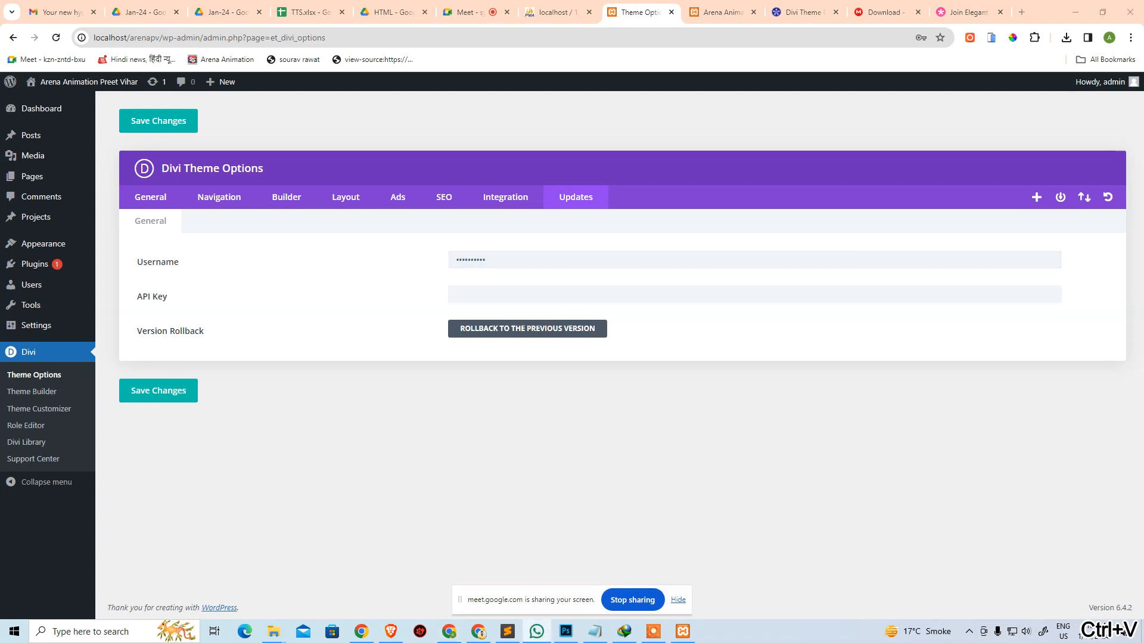
key("ctrl+c")
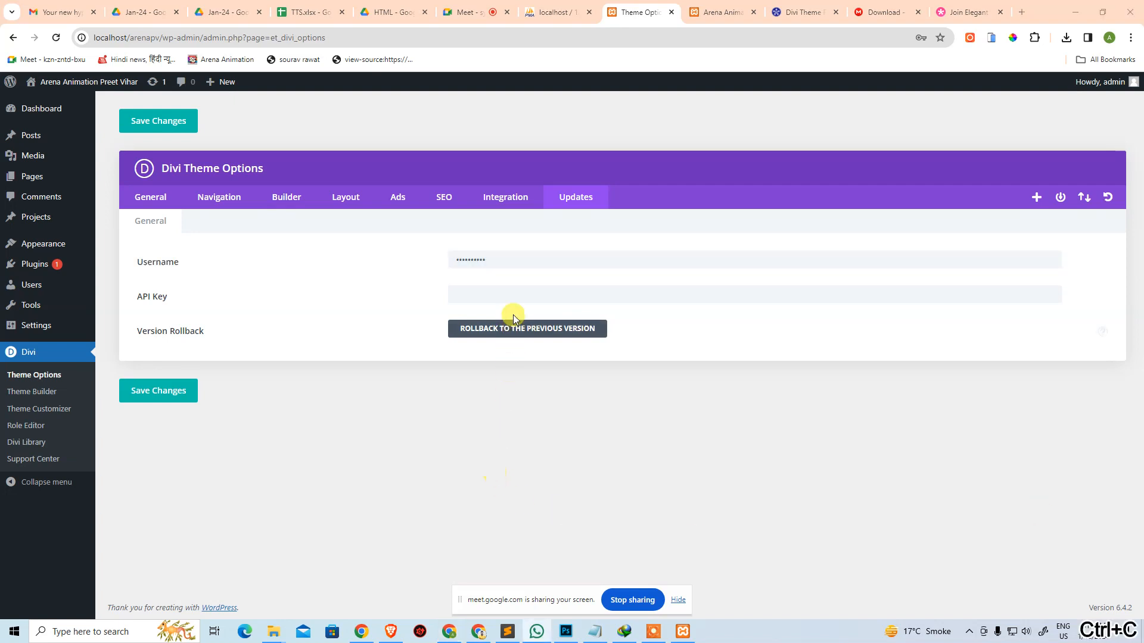
left_click(451, 297)
key("ctrl+v")
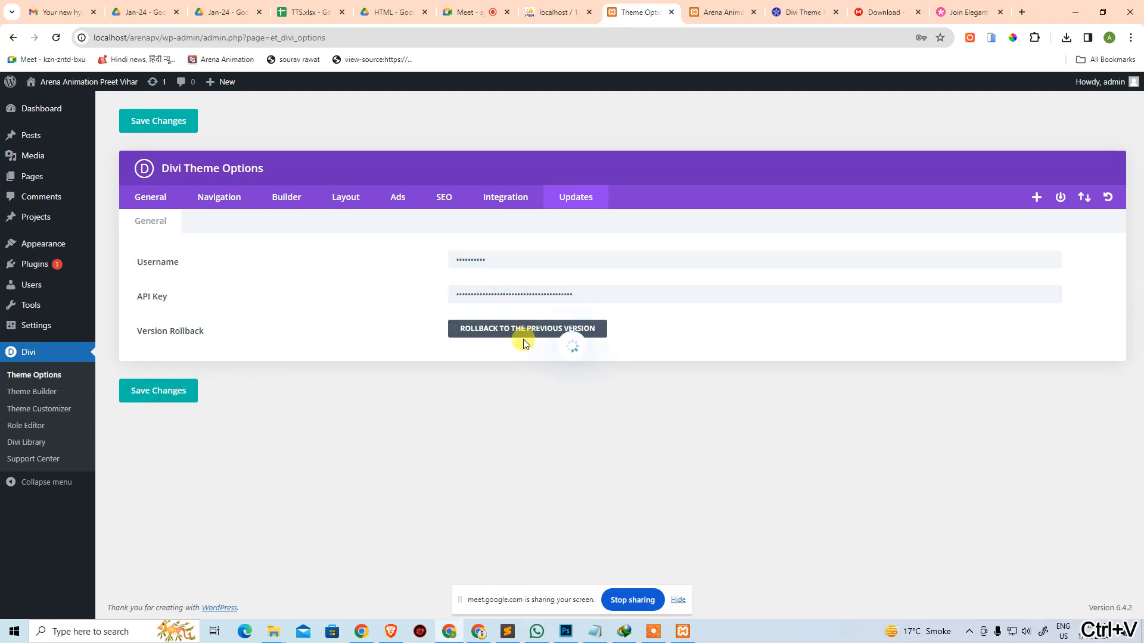
left_click(529, 328)
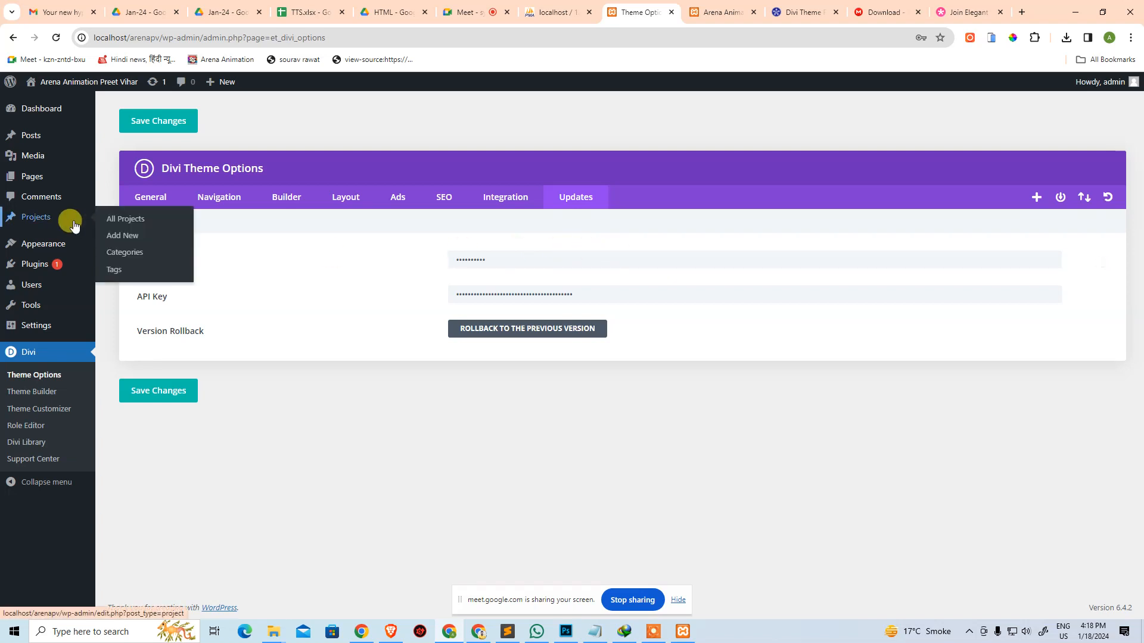
Open Divi's advanced Builder settings and save them with the classic editor enabled.
left_click(278, 196)
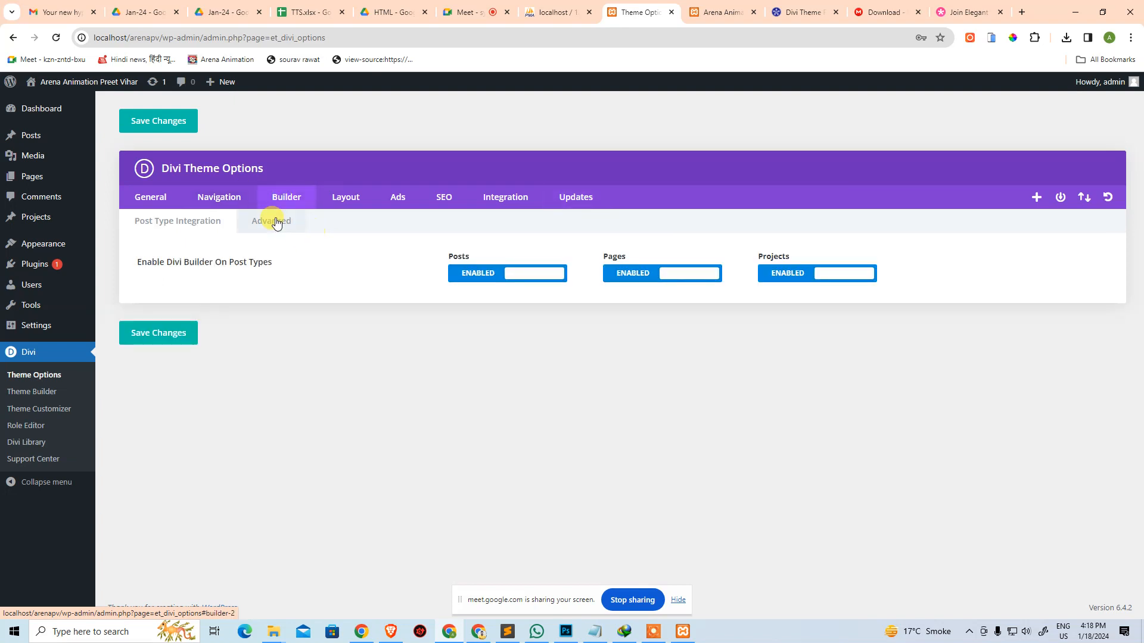
left_click(271, 224)
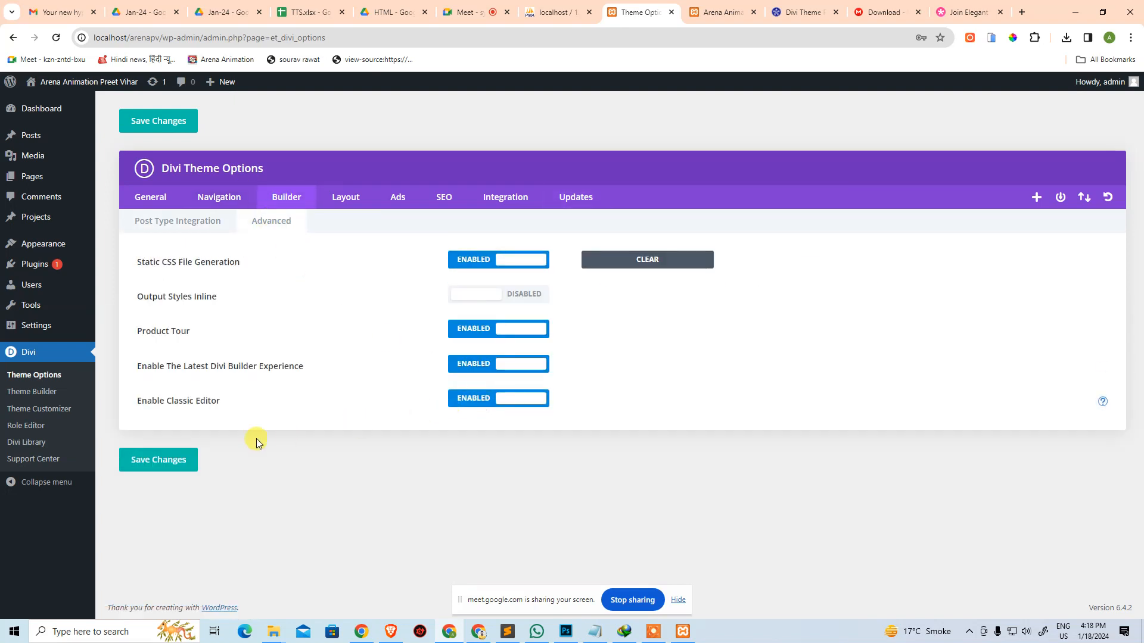
left_click(175, 463)
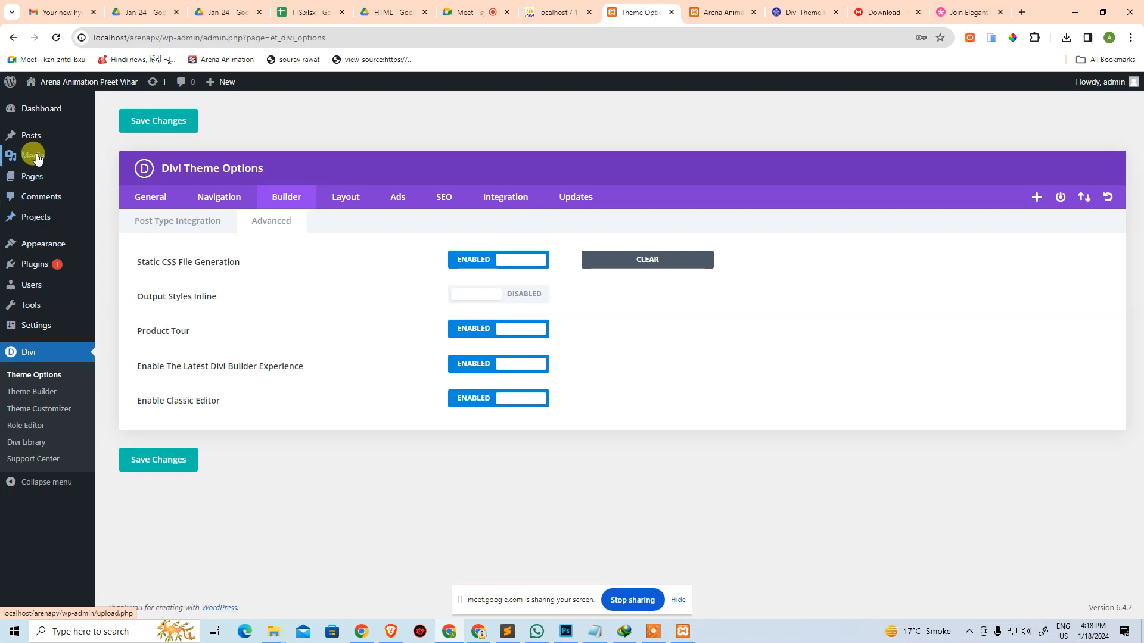
Switch to the Google Meet call and hide the screen-sharing notice.
mouse_move(32, 157)
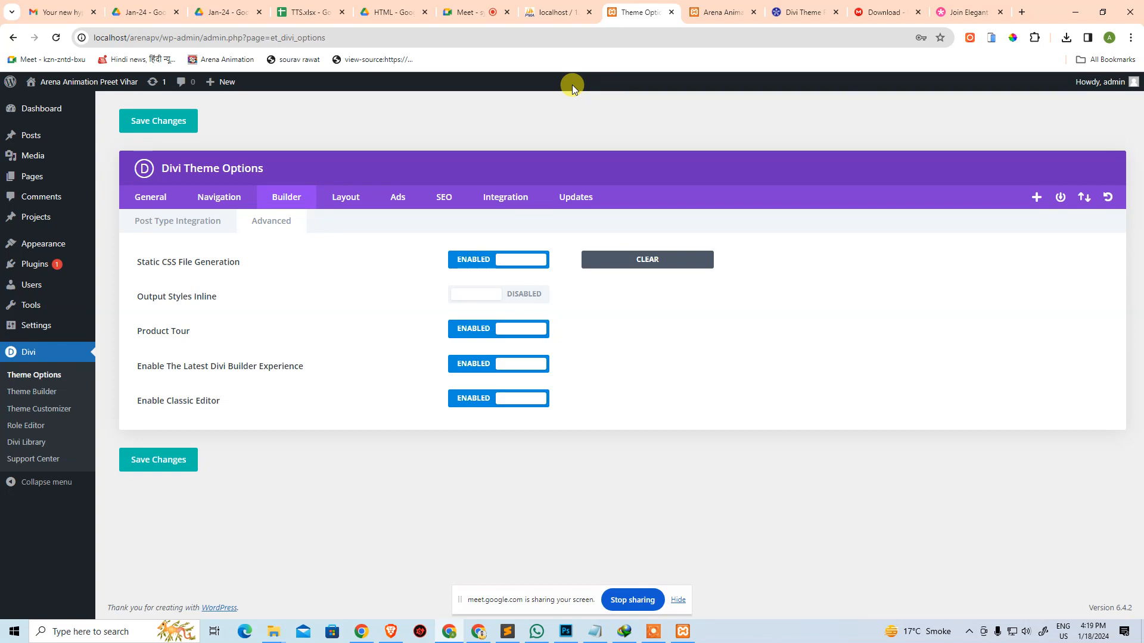
left_click(488, 15)
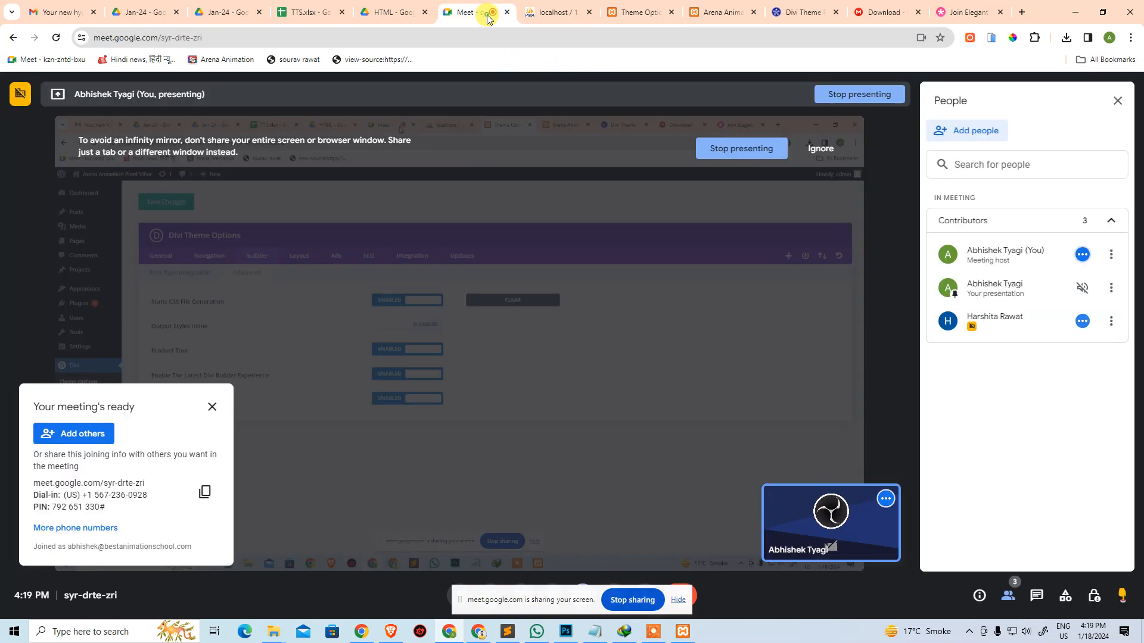
left_click(678, 601)
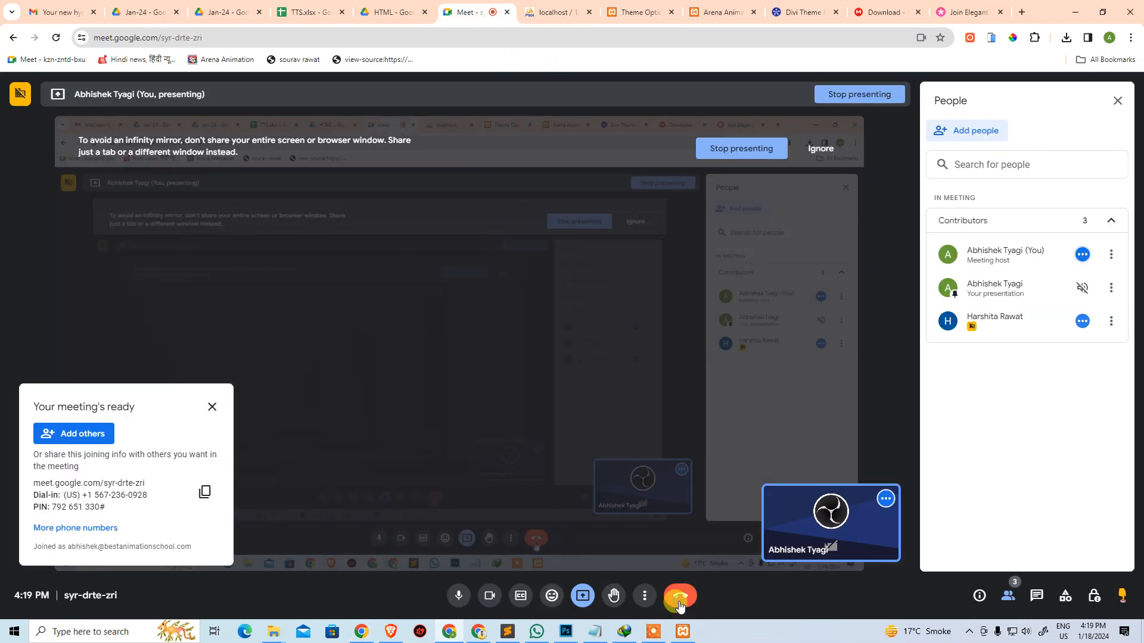